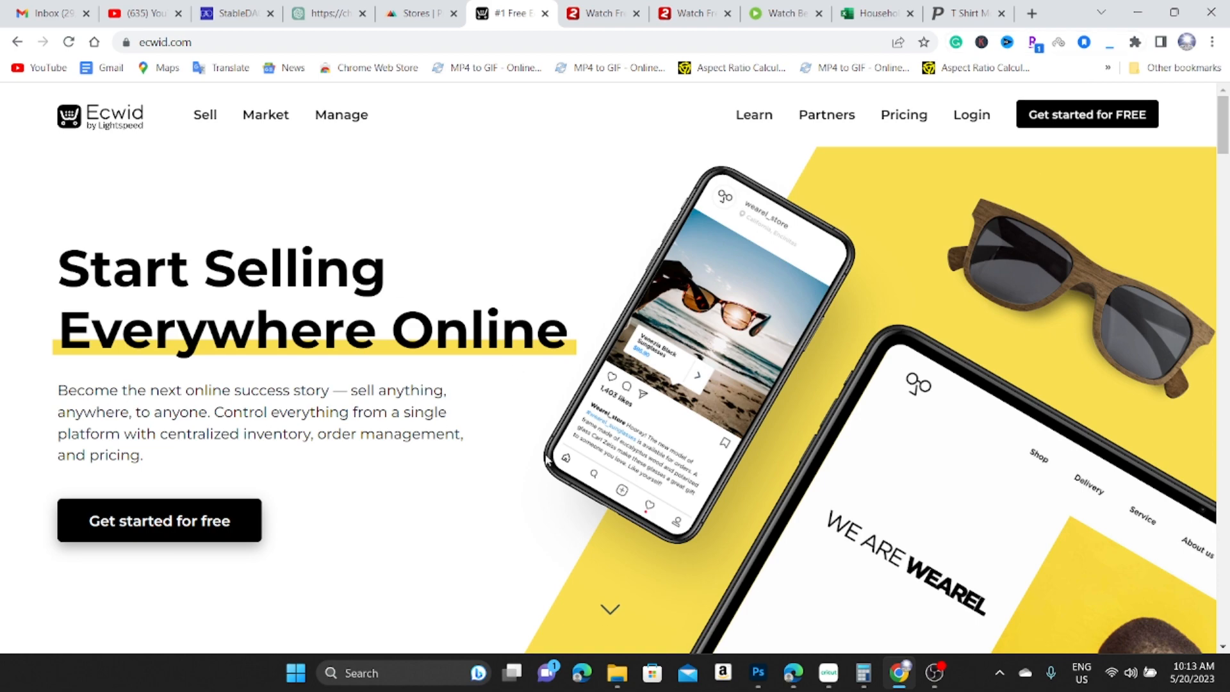
# Go from the Ecwid homepage to the free store sign-up form via 'Get started for FREE'.
pyautogui.scroll(-1, 567, 426)
pyautogui.scroll(1, 568, 425)
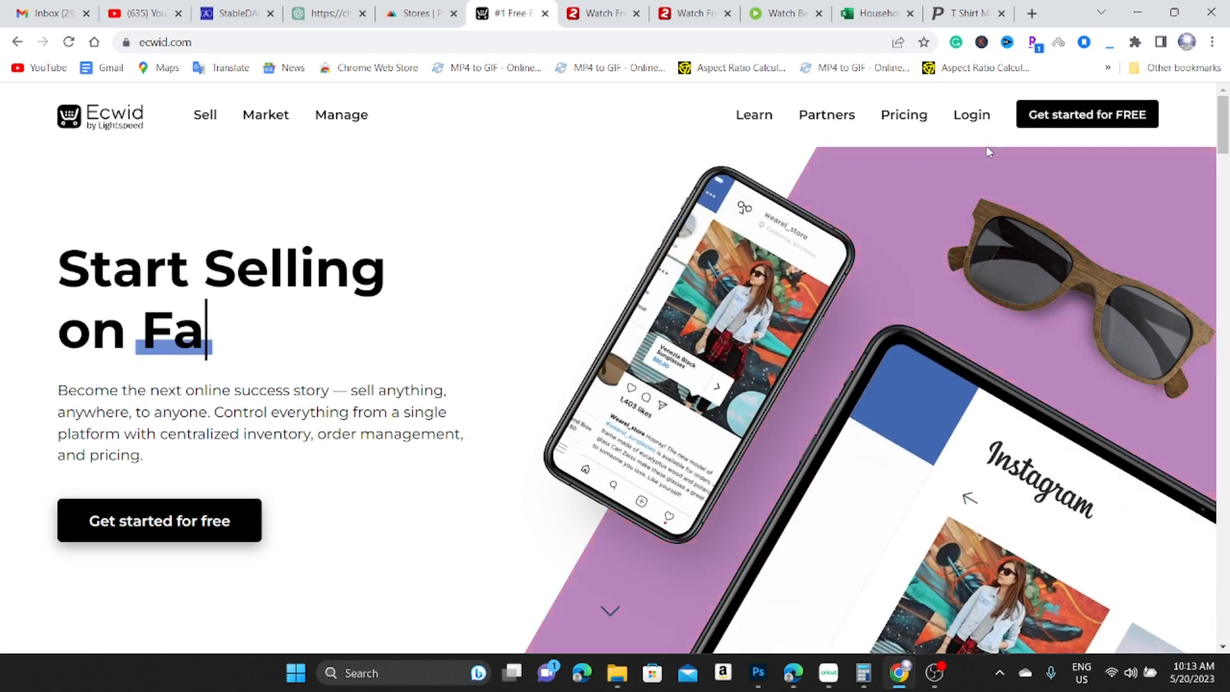
pyautogui.click(1089, 113)
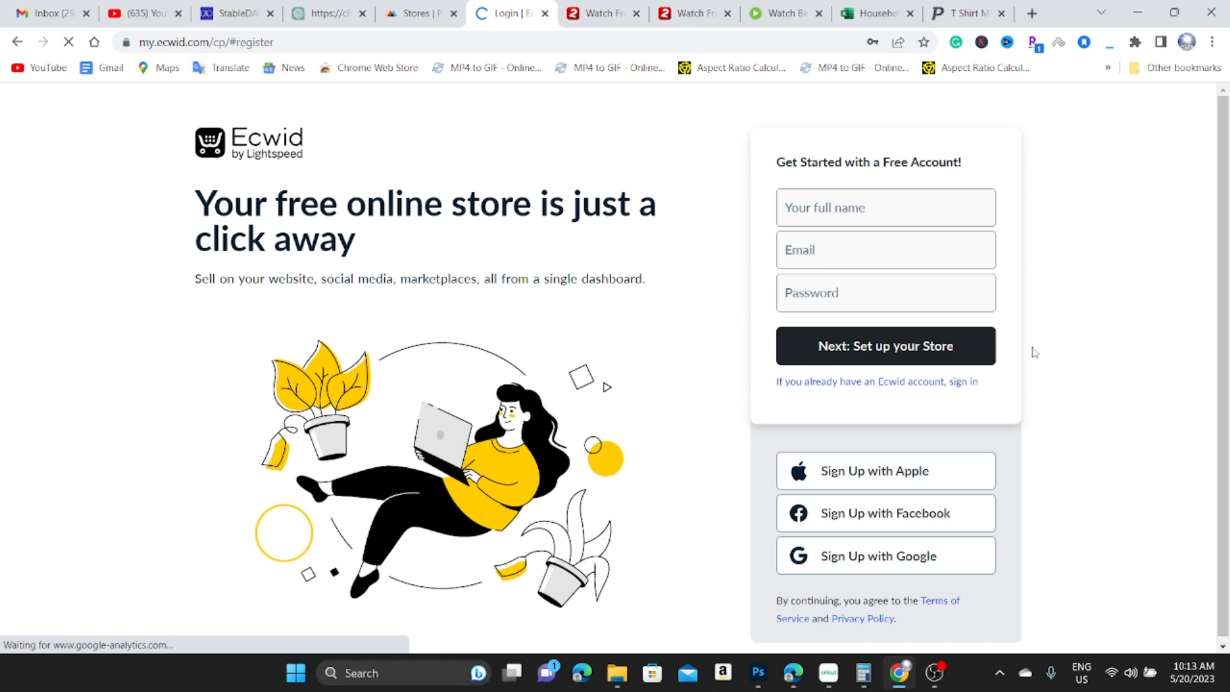
# Register the Ecwid account with Google sign-in, reaching setup step 1 of 4.
pyautogui.click(886, 557)
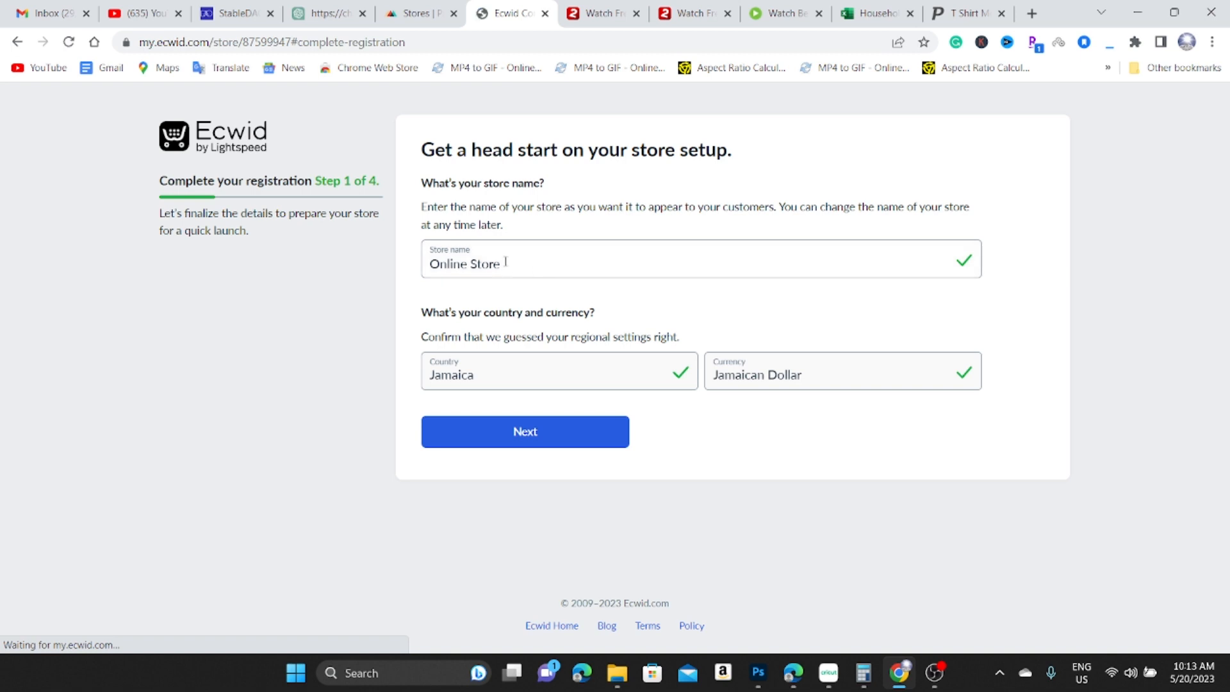
# Replace the default store name with Yaad Brandz and set the country to United States.
pyautogui.click(507, 265)
pyautogui.moveTo(507, 267); pyautogui.dragTo(427, 264)
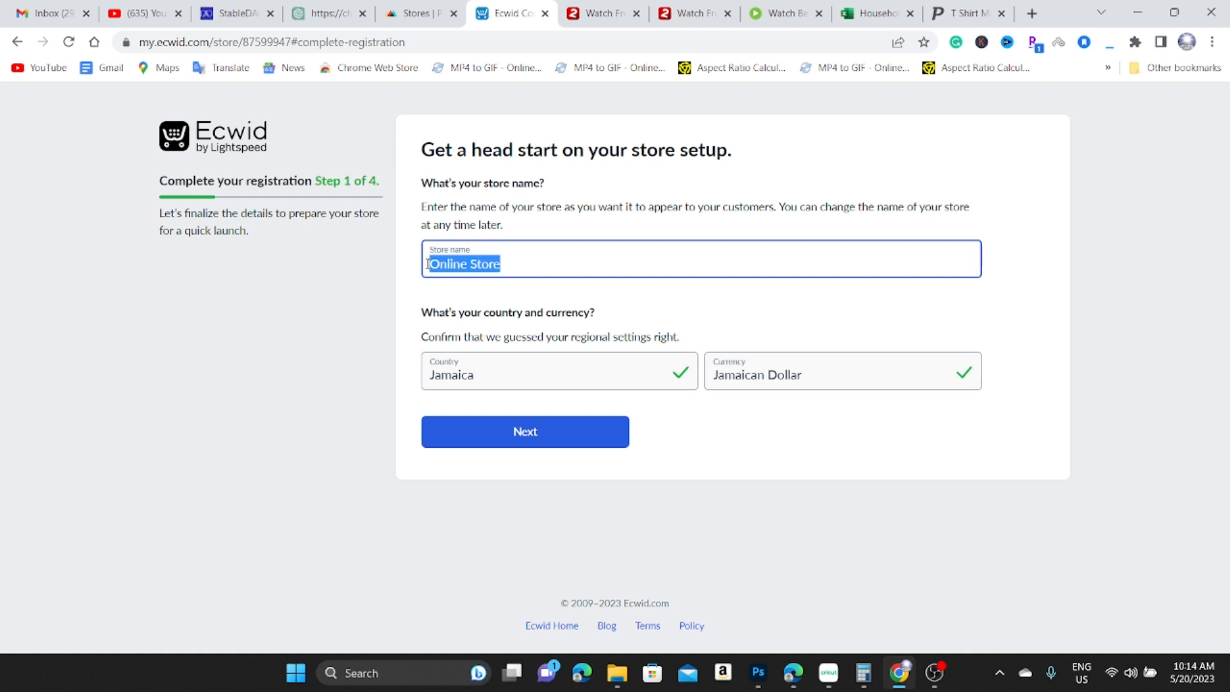
pyautogui.write('M')
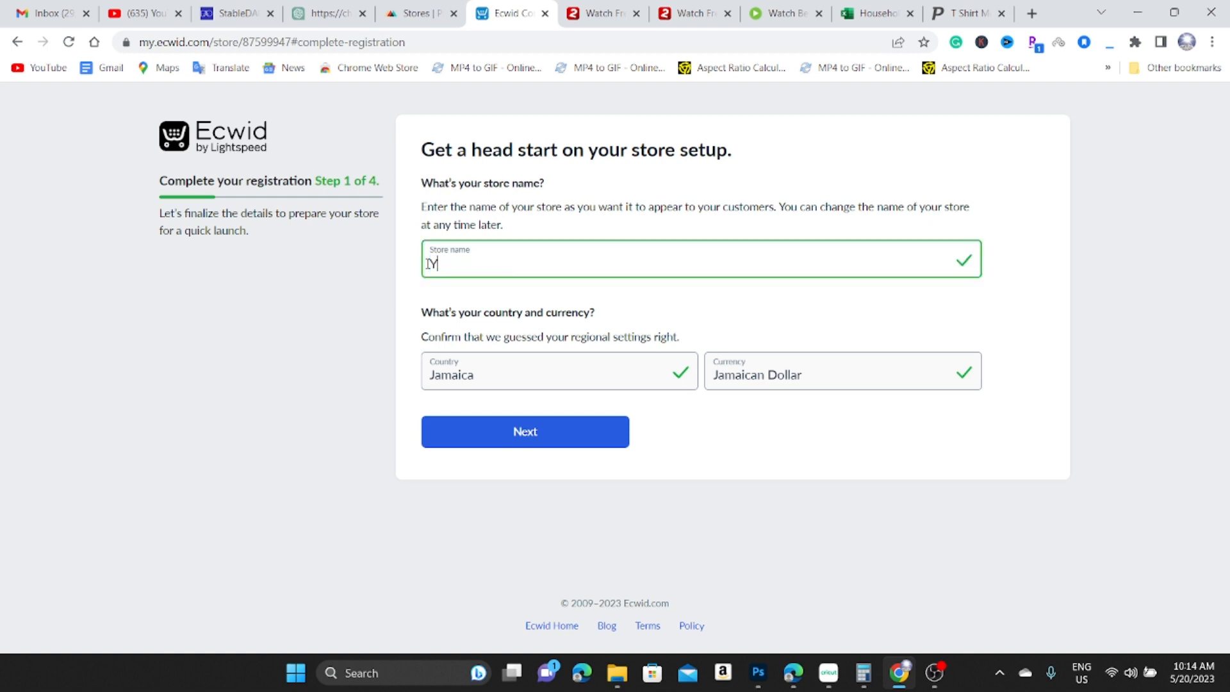
pyautogui.write('aad Brandz')
pyautogui.click(678, 369)
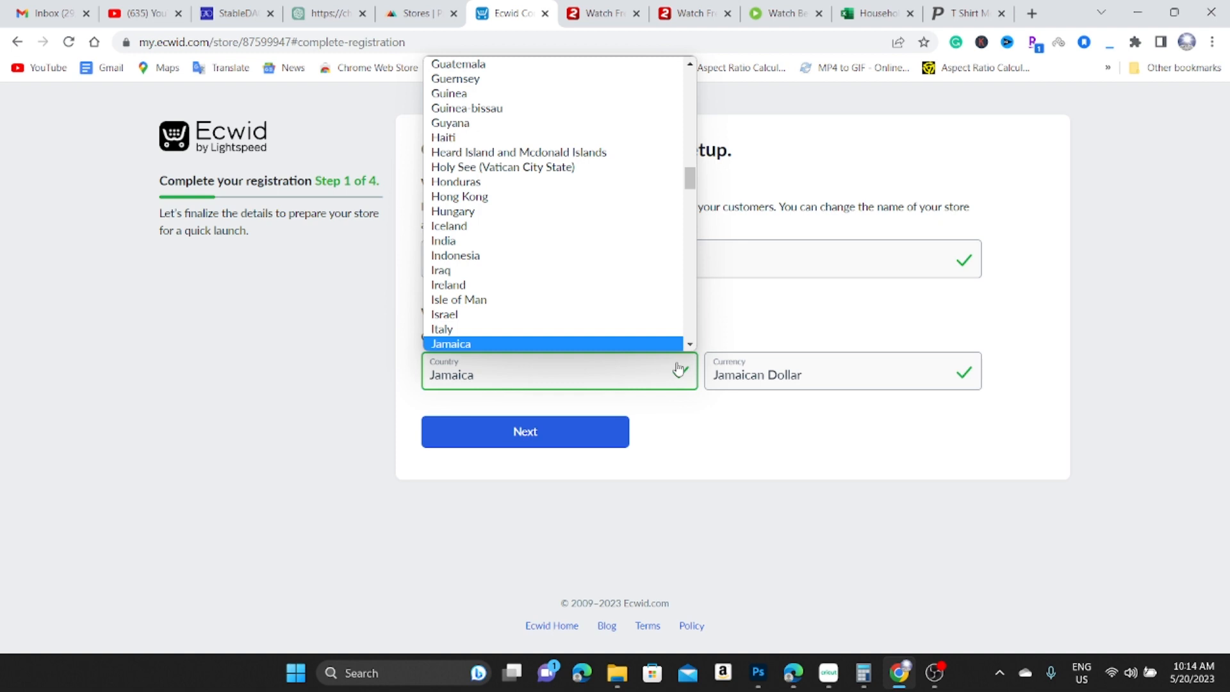
pyautogui.press('u')
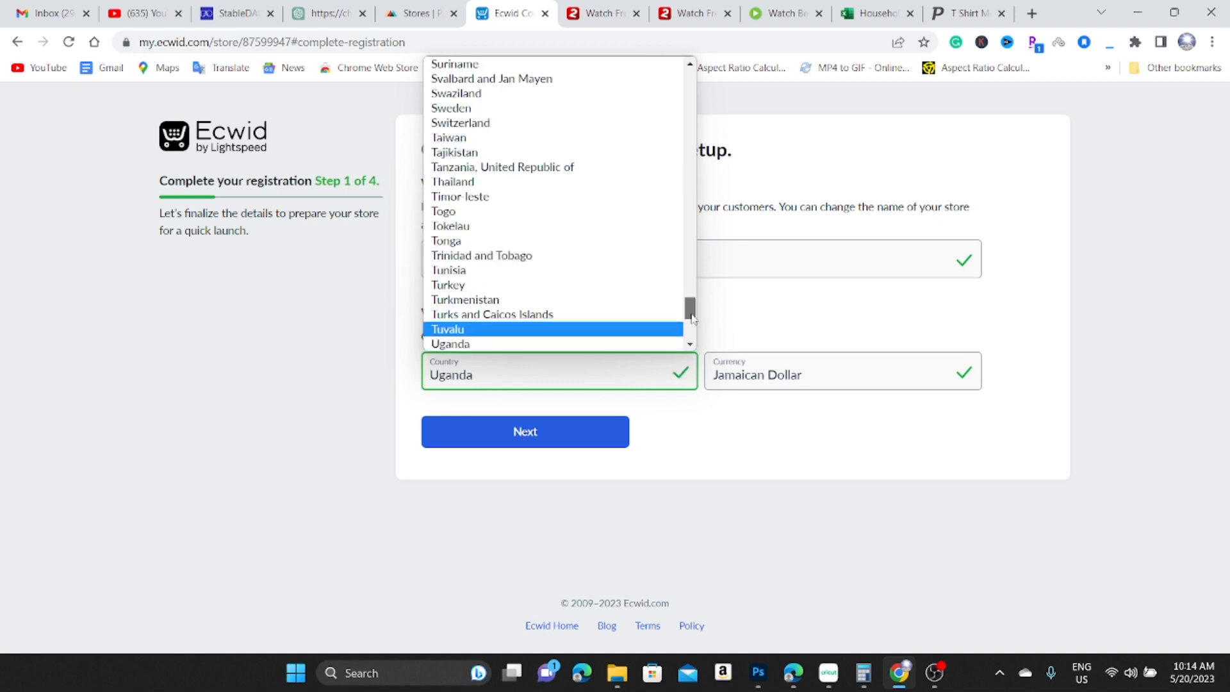
pyautogui.scroll(-2, 690, 314)
pyautogui.click(536, 291)
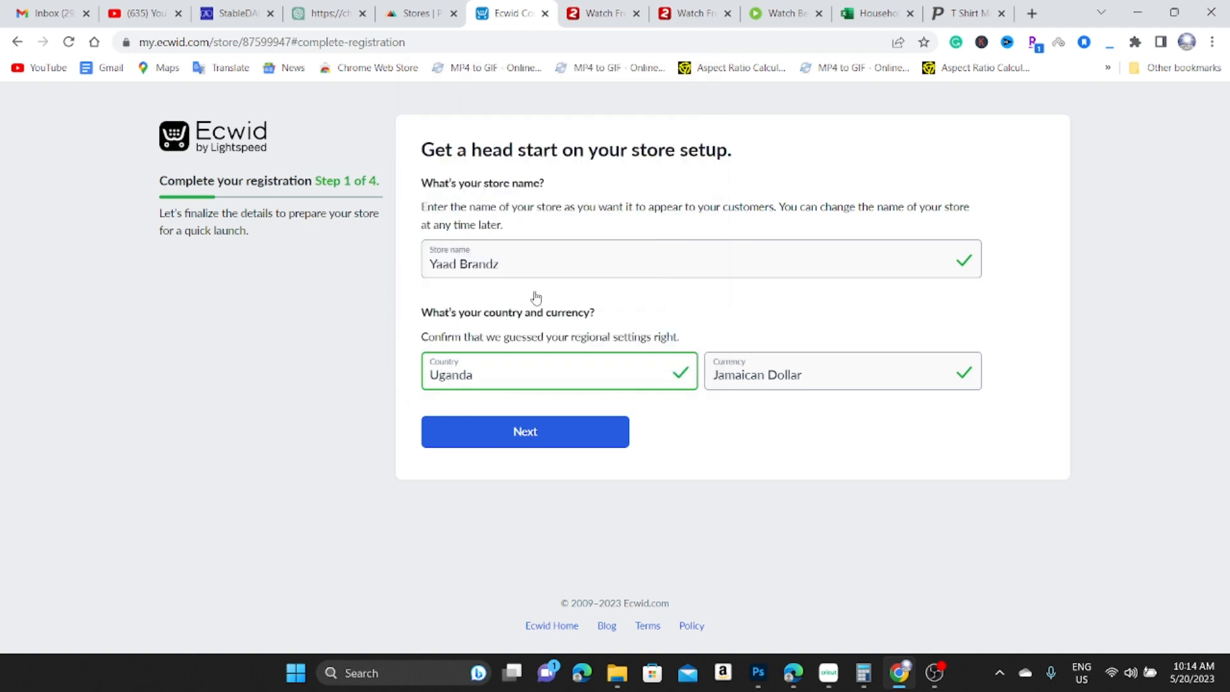
# Choose U.S. dollar as the store currency and submit the first setup step.
pyautogui.click(857, 380)
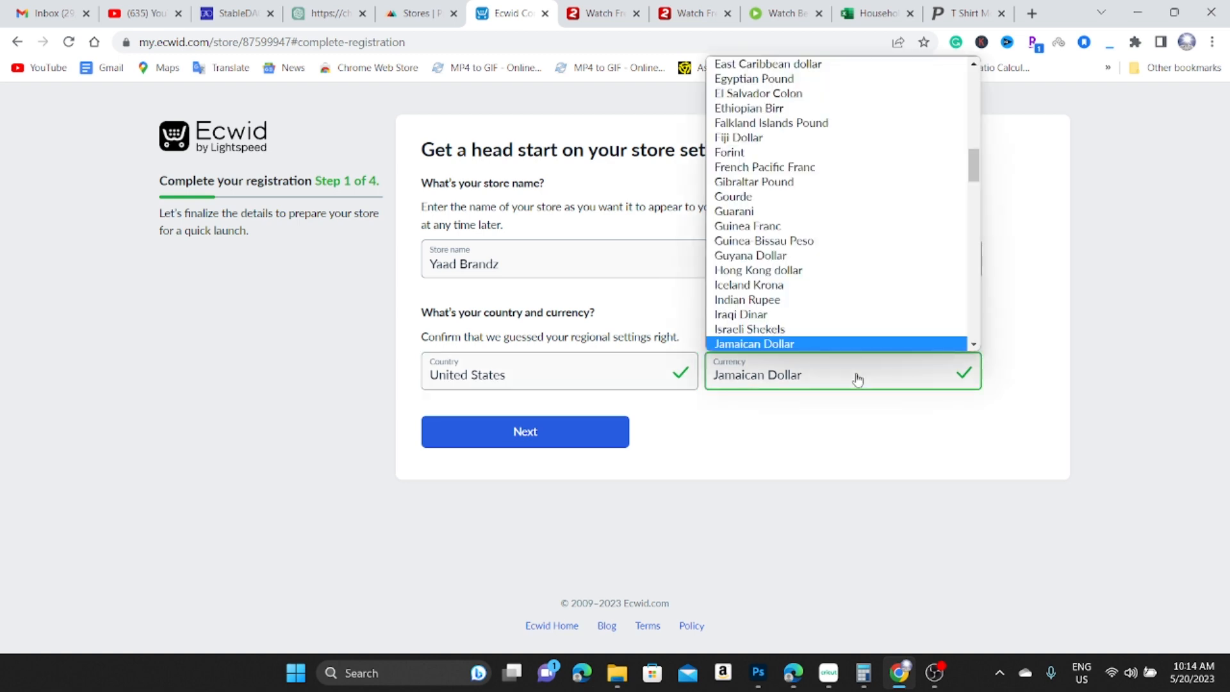
pyautogui.press('u')
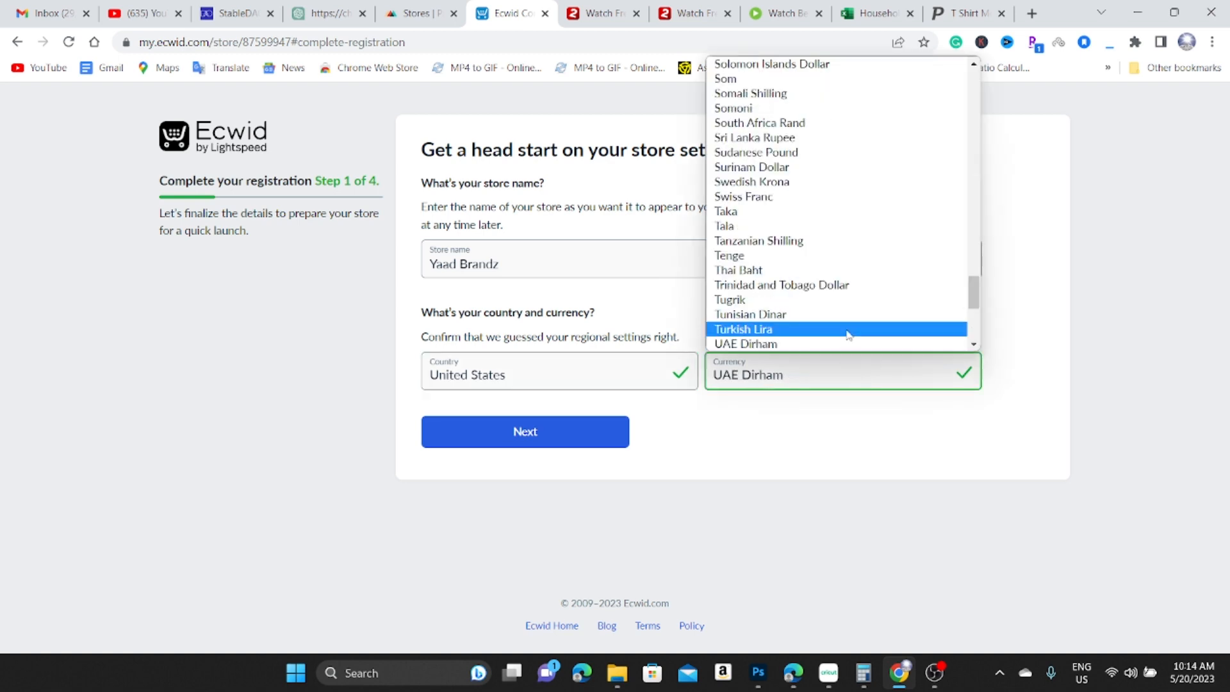
pyautogui.moveTo(974, 296); pyautogui.dragTo(974, 308)
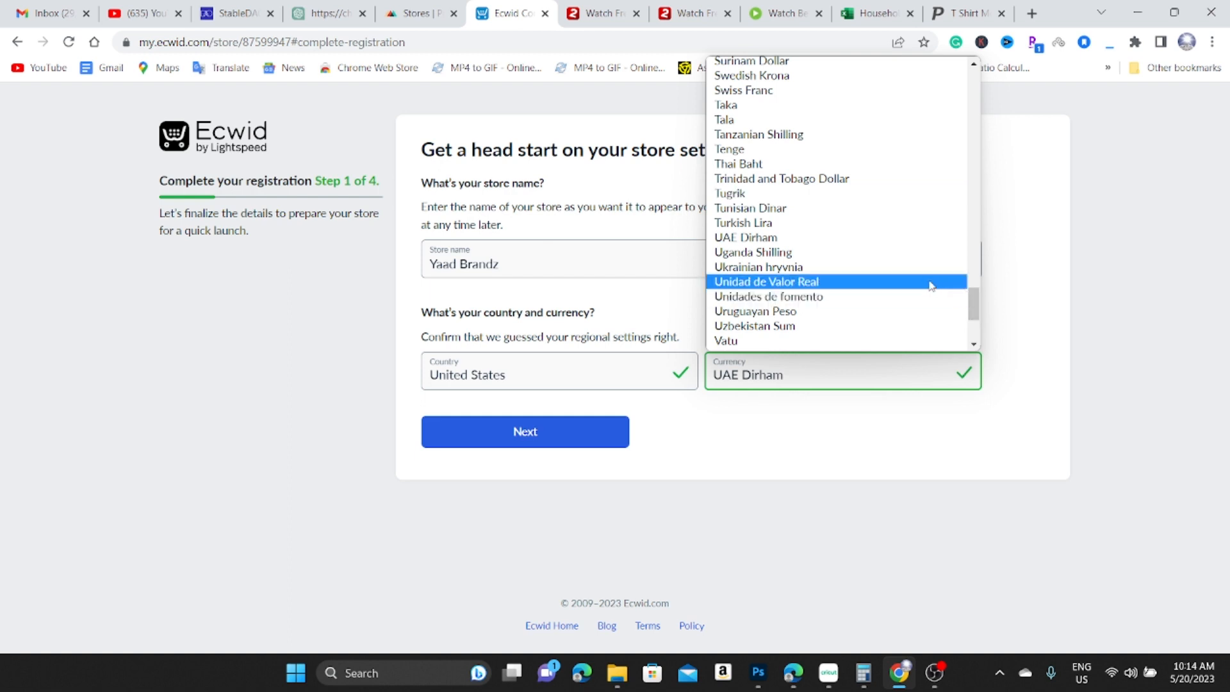
pyautogui.scroll(-3, 890, 310)
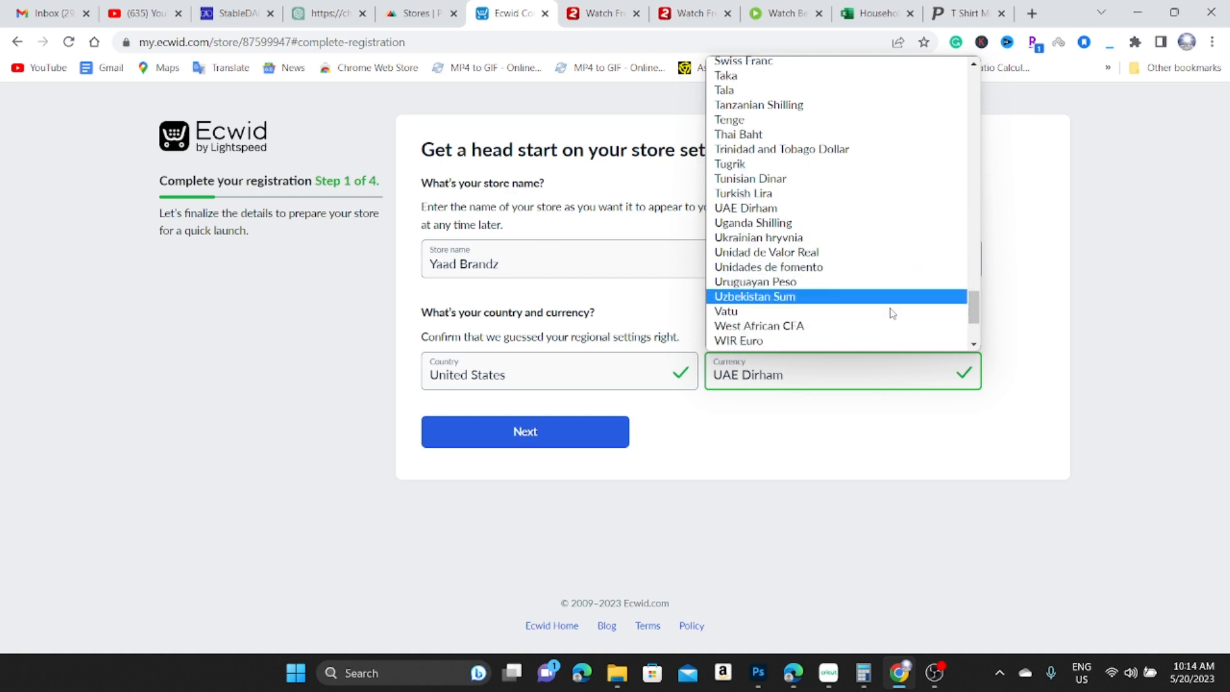
pyautogui.scroll(10, 858, 253)
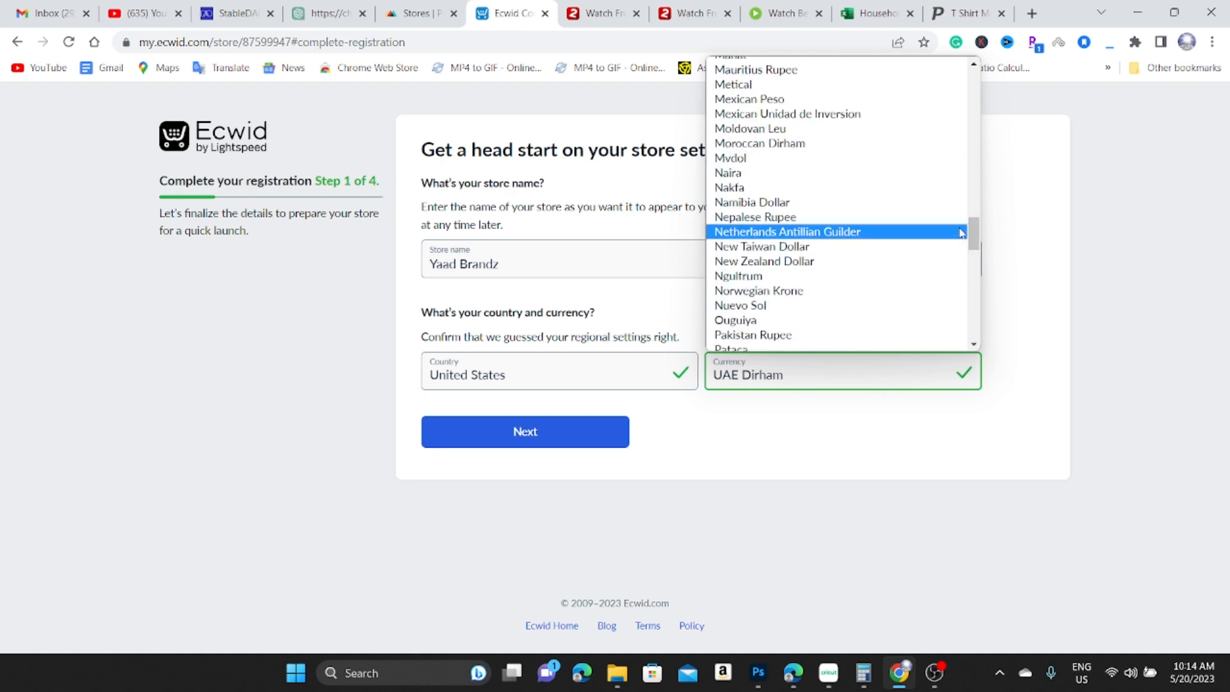
pyautogui.moveTo(972, 232); pyautogui.dragTo(986, 66)
pyautogui.click(783, 80)
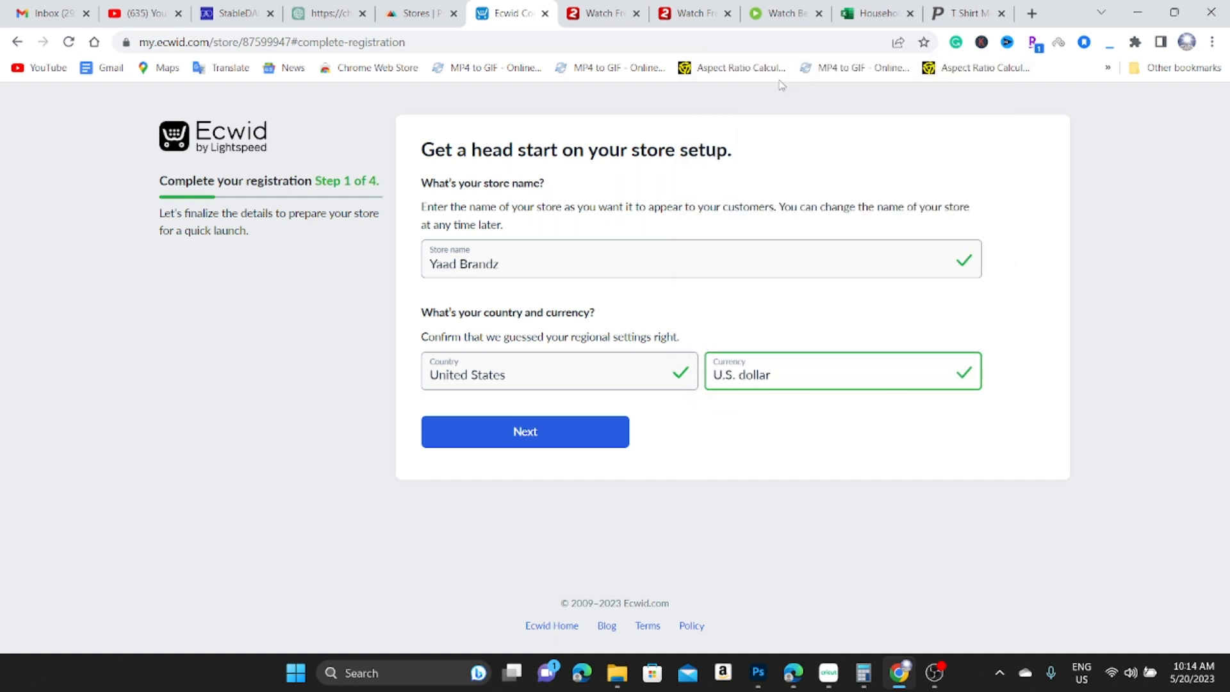
pyautogui.click(565, 439)
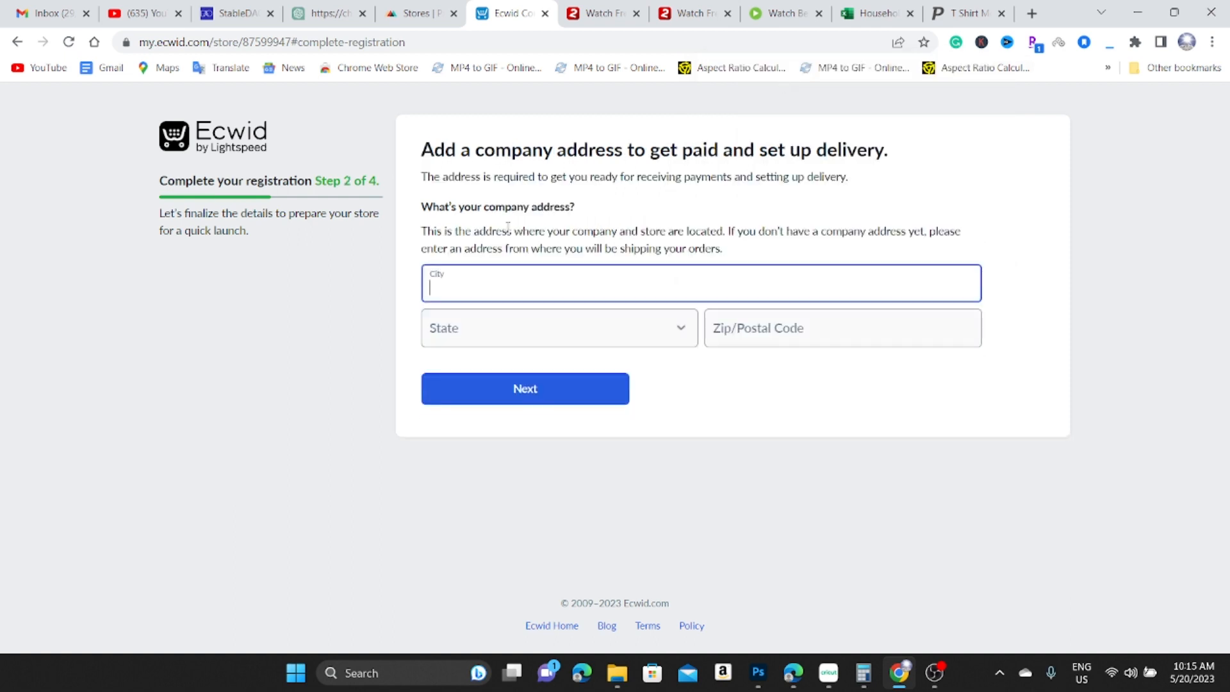
# Fill the company address with the Miami, Florida autofill suggestion and submit it.
pyautogui.write('M')
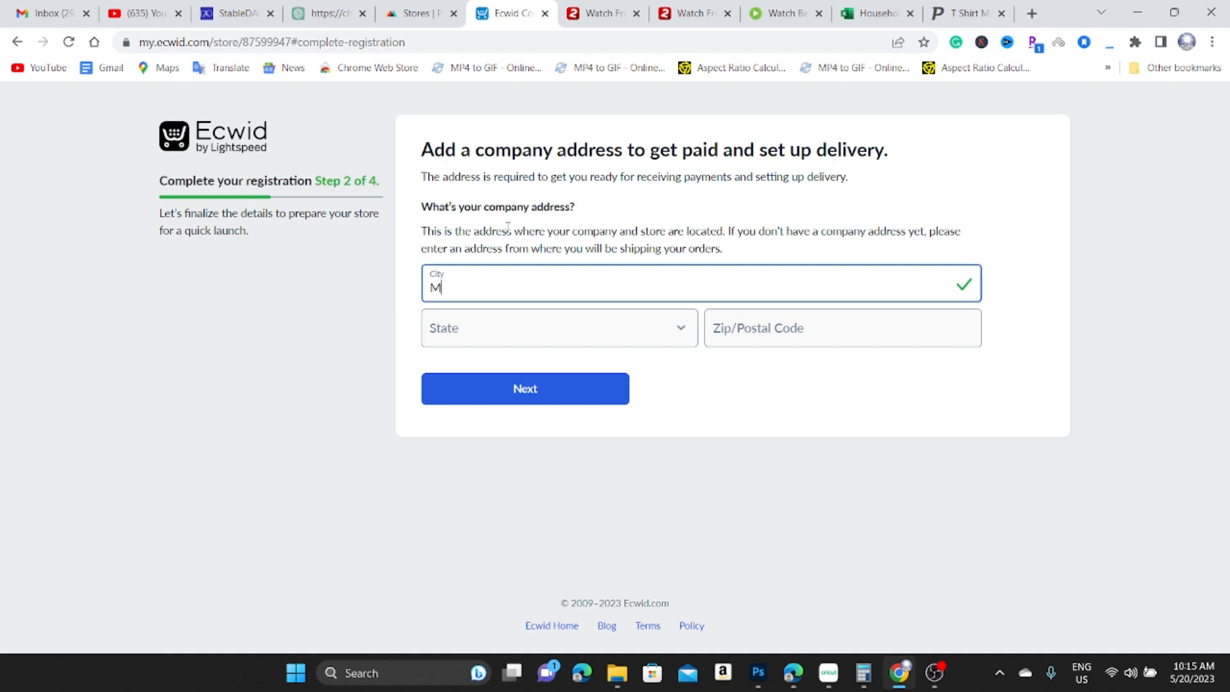
pyautogui.write('iam')
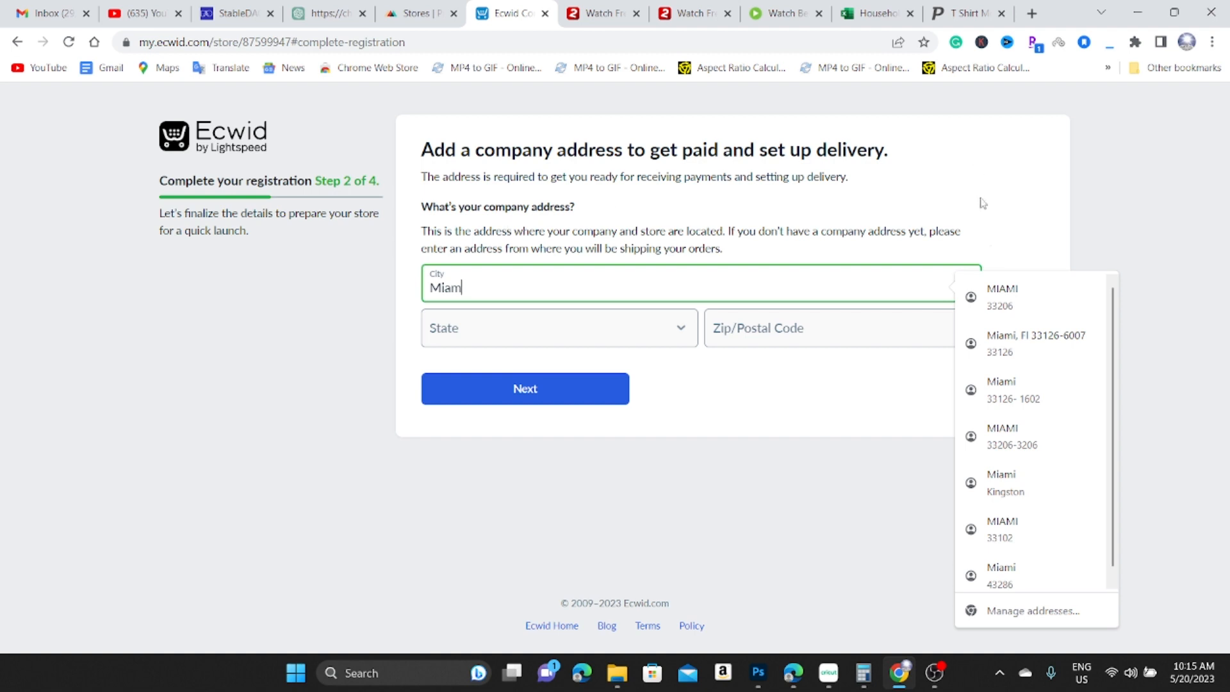
pyautogui.press('Down')
pyautogui.press('Return')
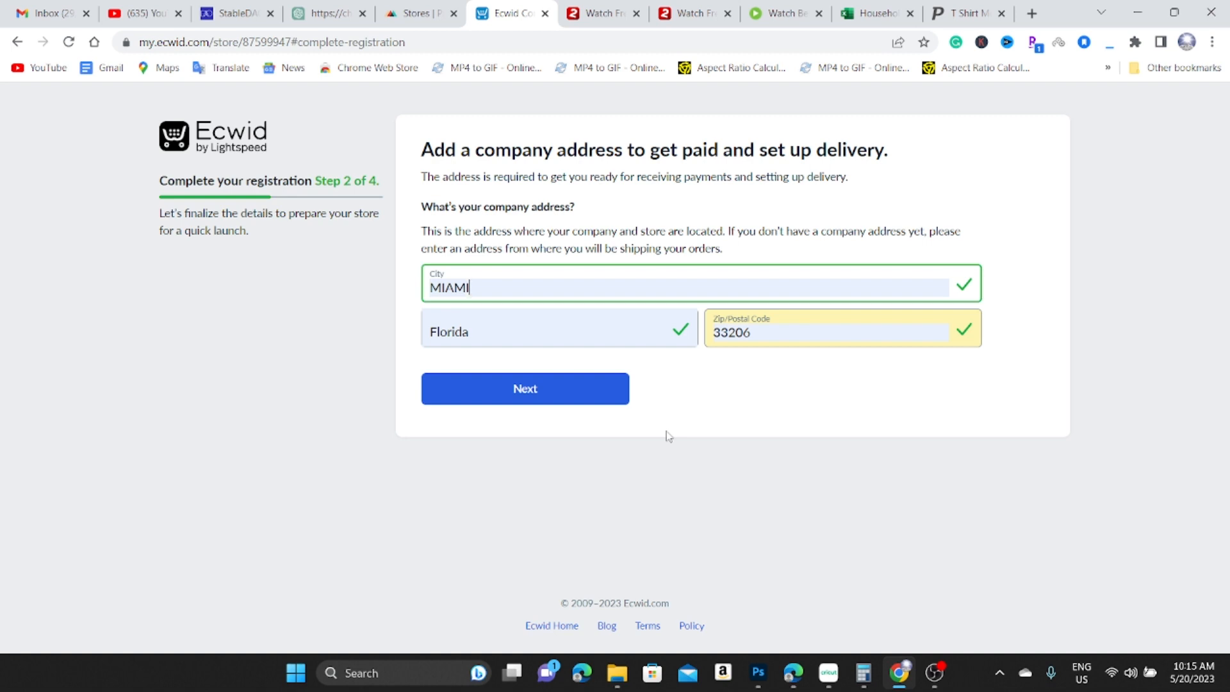
pyautogui.click(566, 393)
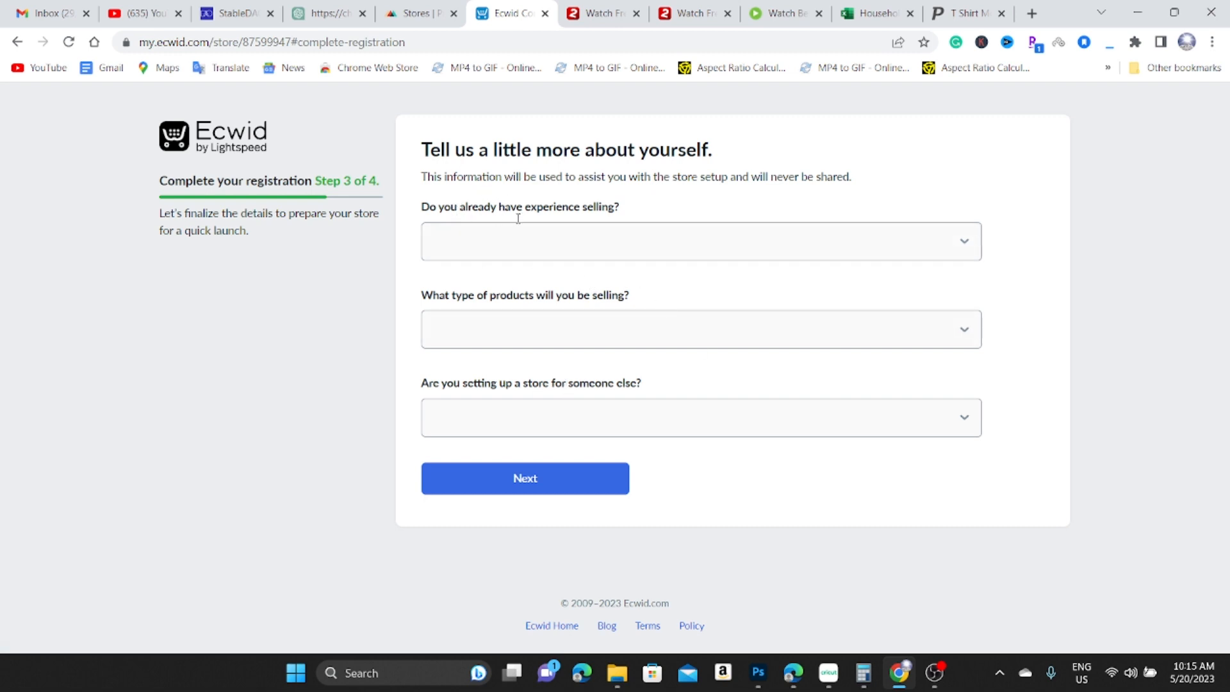
# Answer 'I'm just getting started', 'Apparel/Shoes/Accessories' and 'No' to the seller questions, then continue.
pyautogui.click(621, 247)
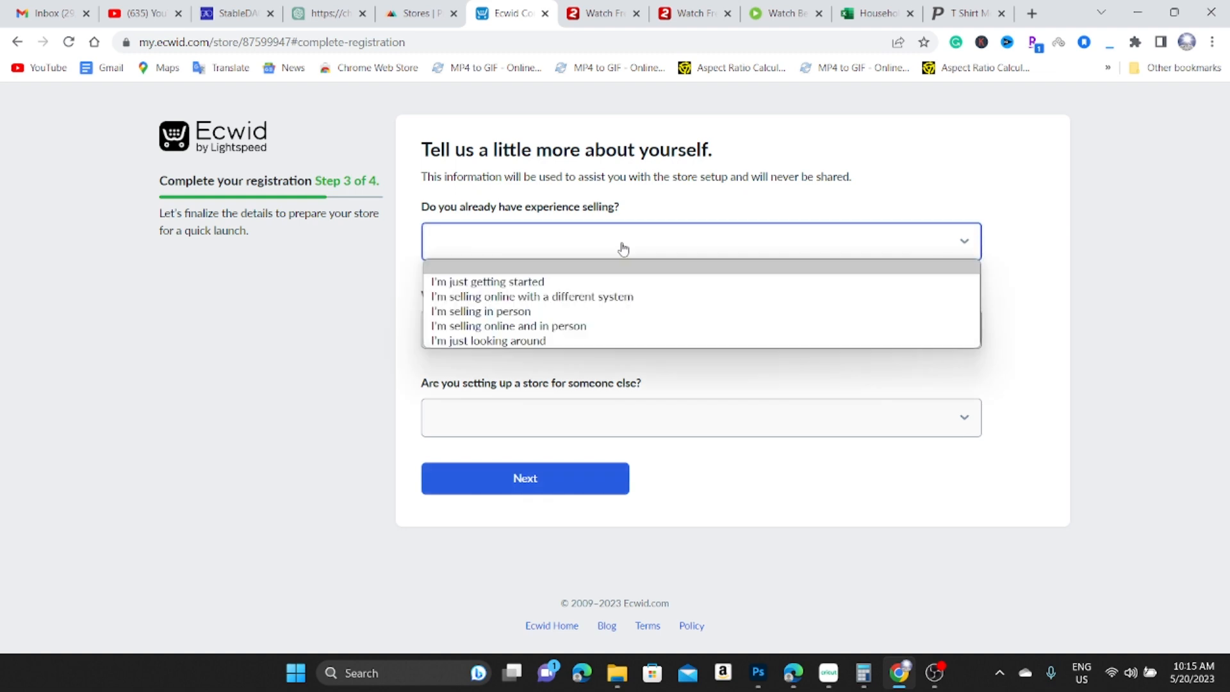
pyautogui.click(499, 282)
pyautogui.click(527, 346)
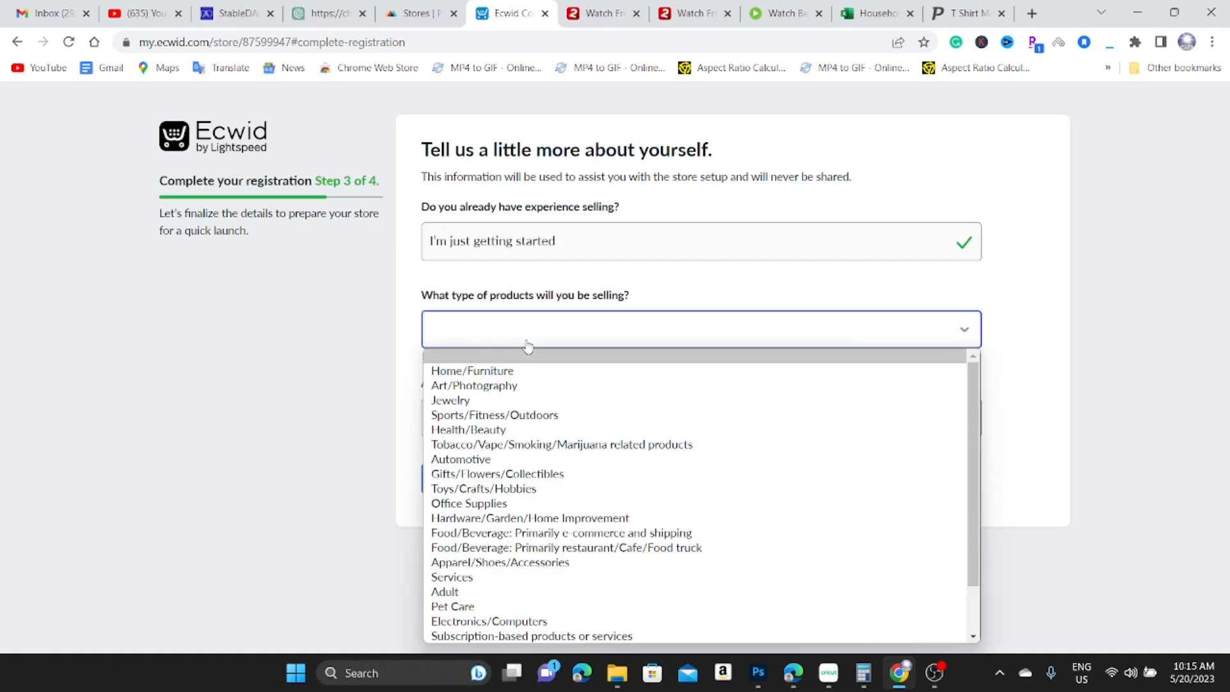
pyautogui.click(523, 563)
pyautogui.click(602, 420)
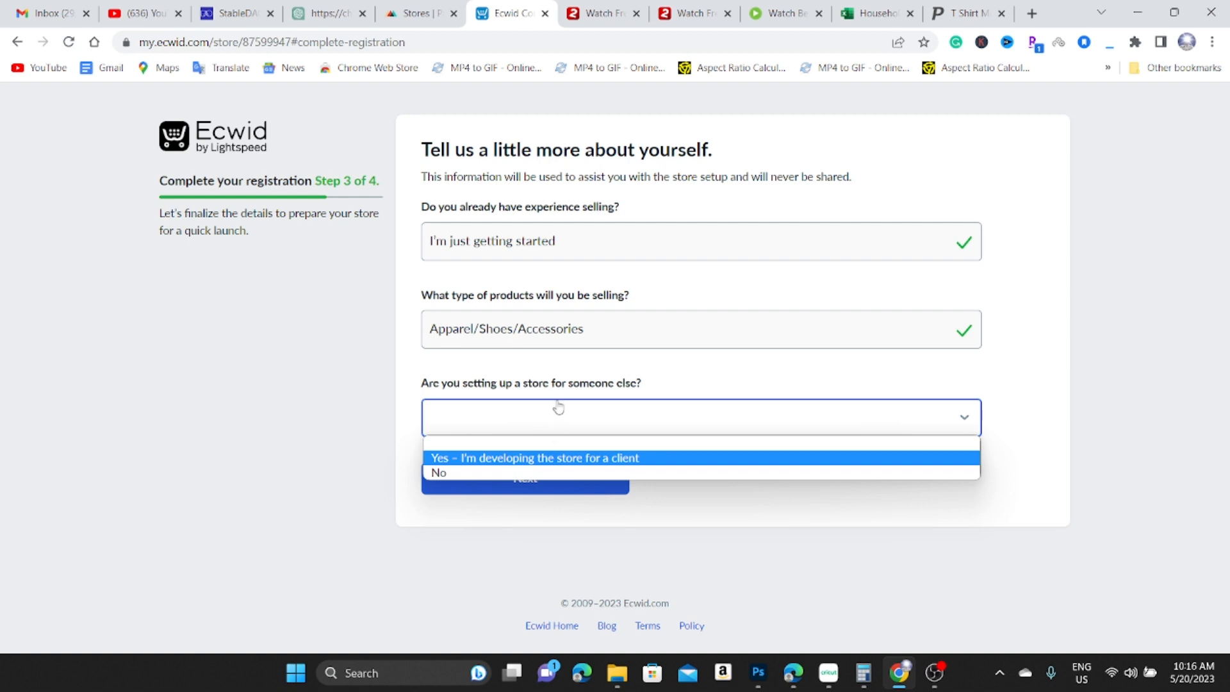
pyautogui.click(492, 473)
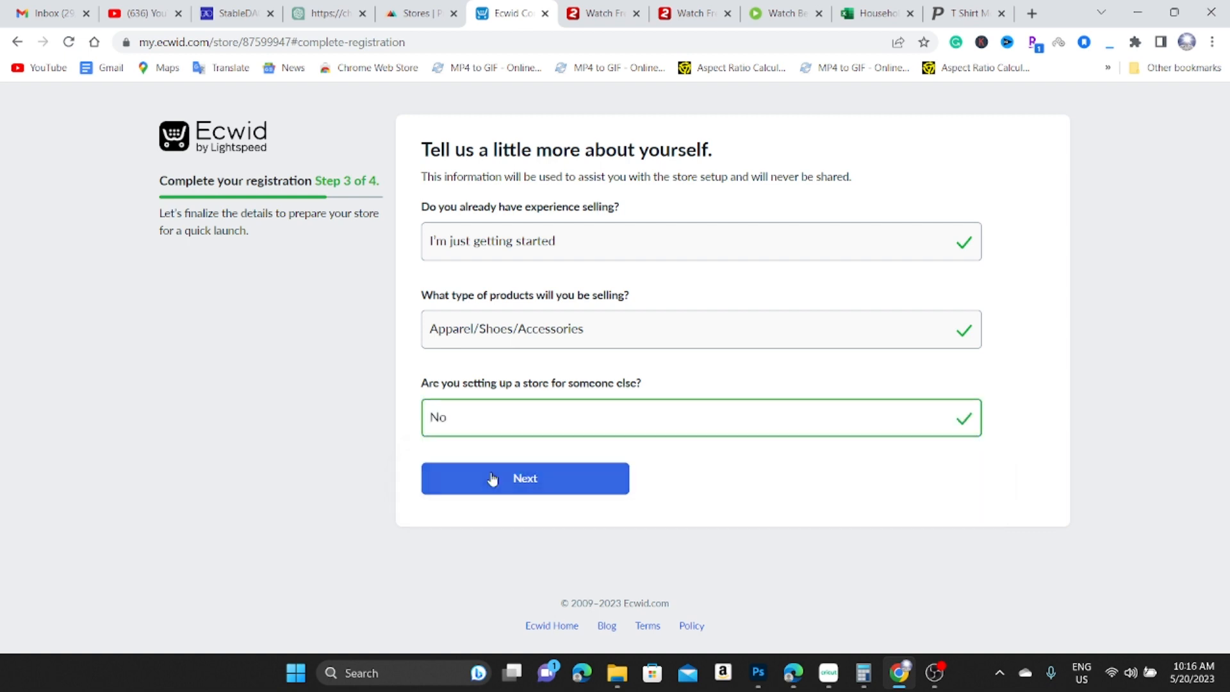
pyautogui.click(567, 490)
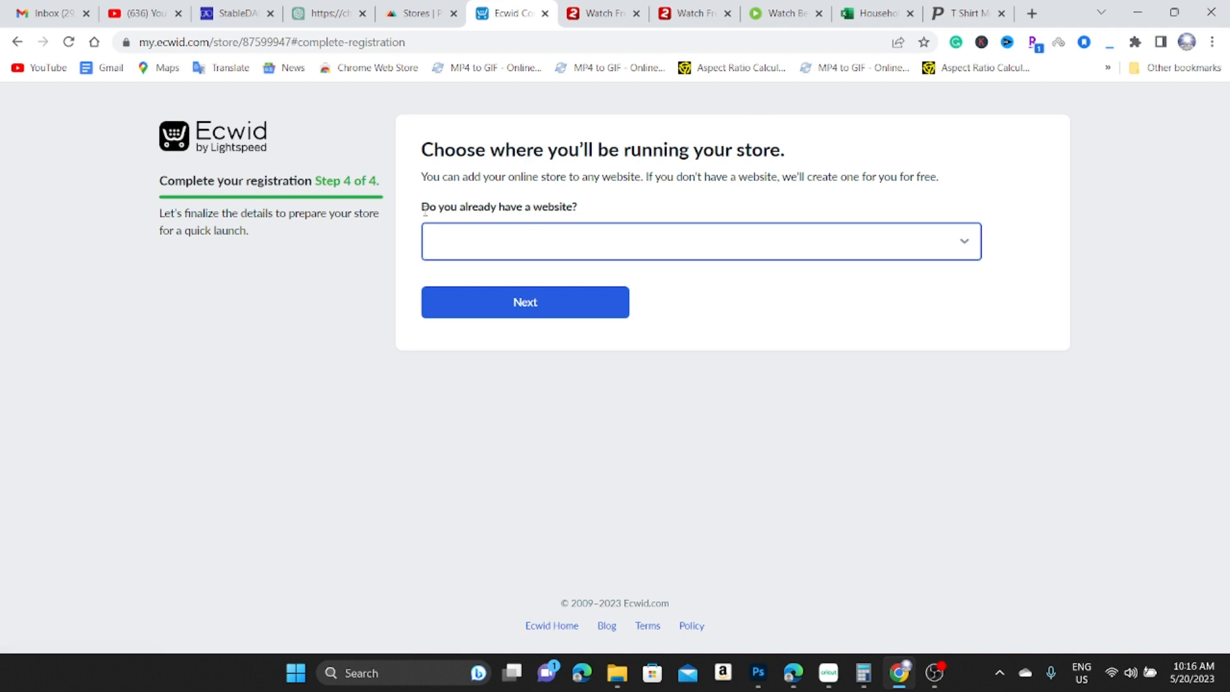
# Answer No to having a website and accept the free yaad-brandz.company.site address.
pyautogui.click(627, 233)
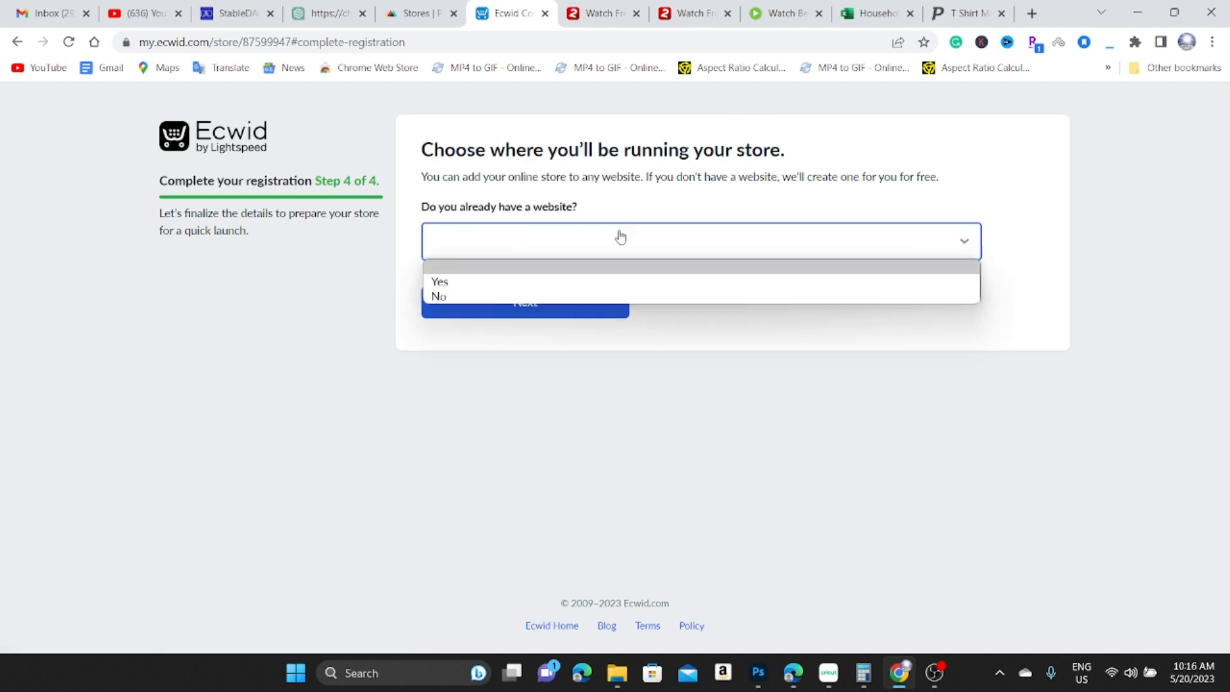
pyautogui.click(445, 299)
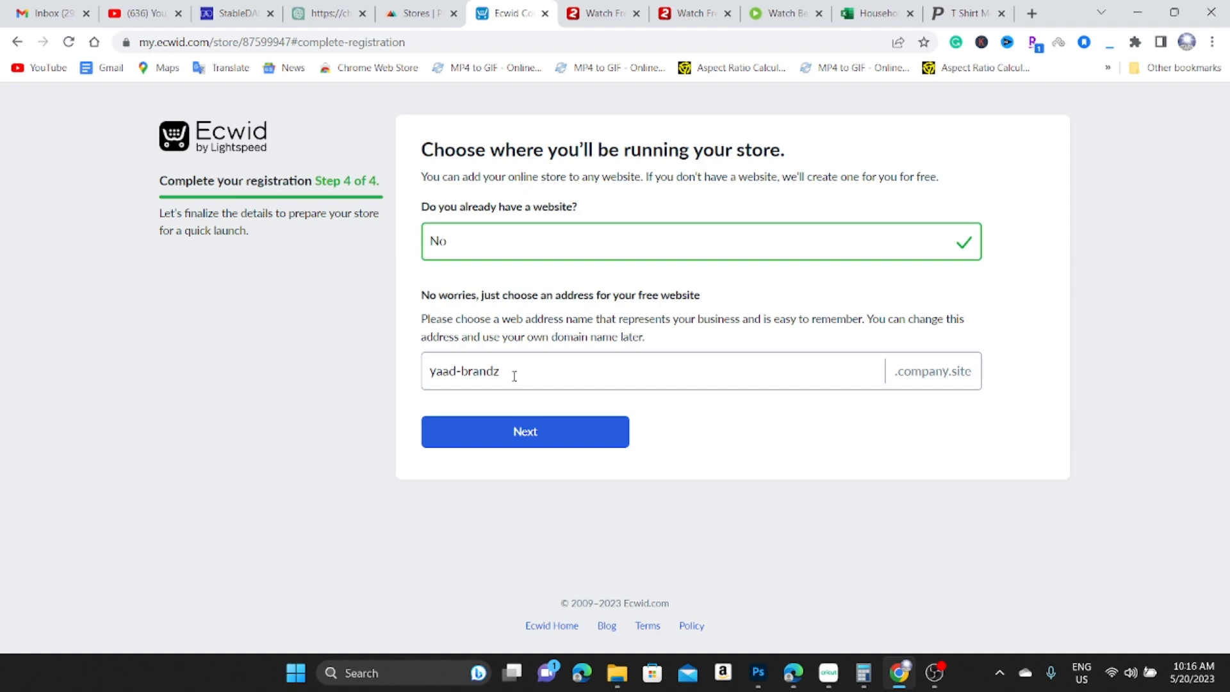
pyautogui.press('Return')
# Switch plans to monthly pricing and review the features and Venture's $19 monthly price.
pyautogui.scroll(-2, 399, 336)
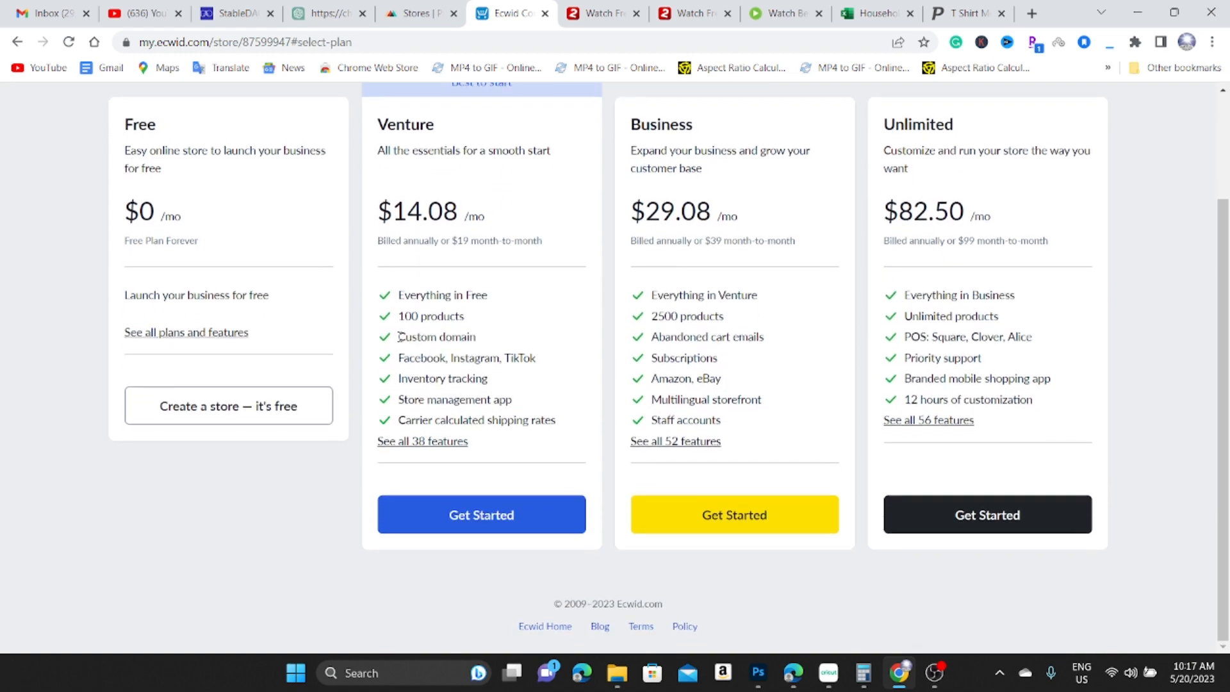
pyautogui.scroll(1, 243, 287)
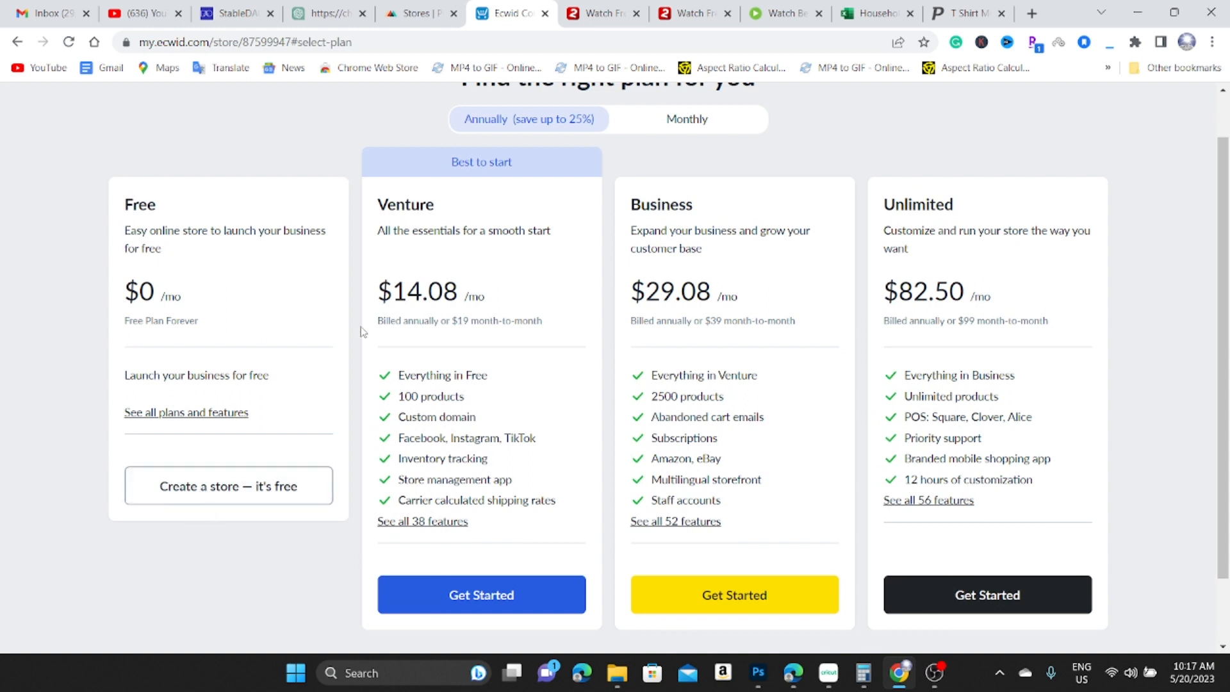
pyautogui.scroll(1, 406, 251)
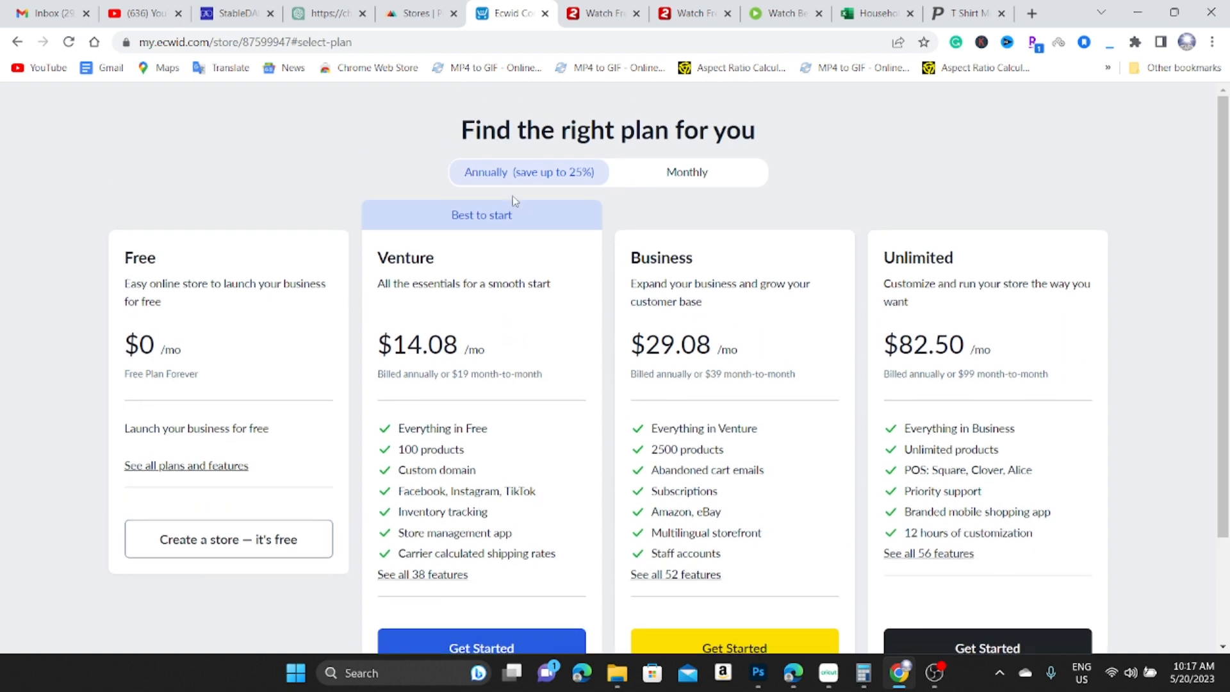
pyautogui.click(685, 181)
pyautogui.scroll(-1, 506, 360)
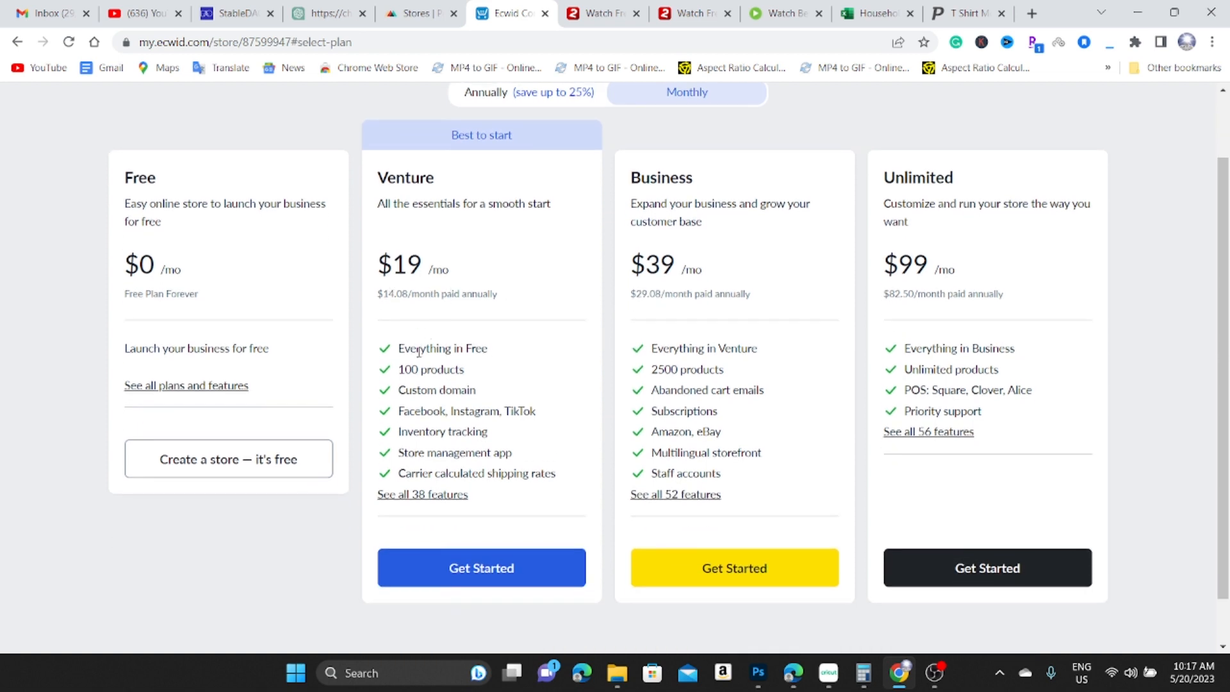
pyautogui.moveTo(389, 373); pyautogui.dragTo(476, 372)
pyautogui.moveTo(410, 393); pyautogui.dragTo(512, 398)
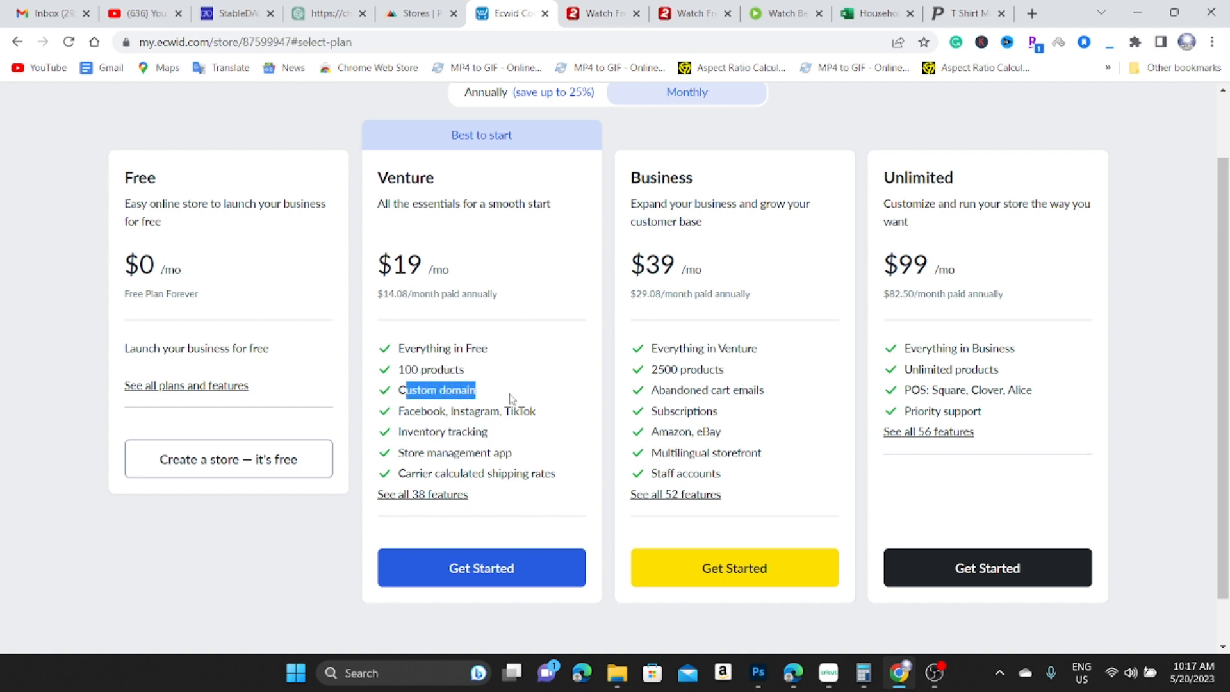
pyautogui.moveTo(390, 415); pyautogui.dragTo(558, 414)
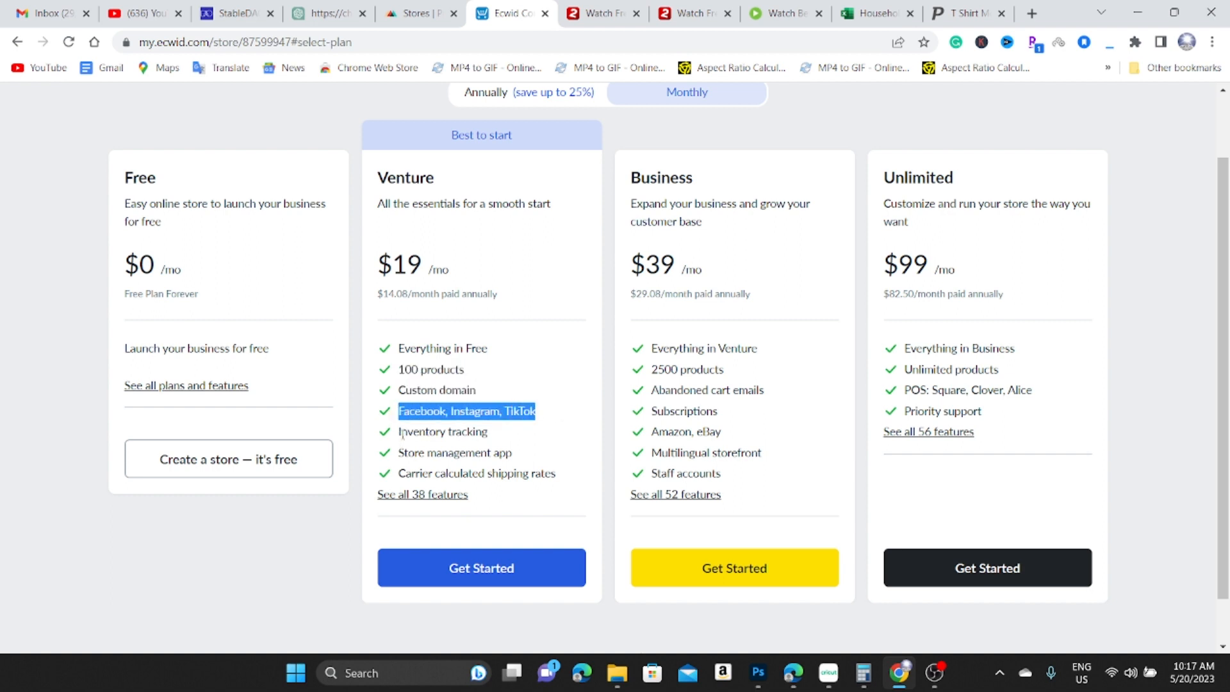
pyautogui.moveTo(424, 434); pyautogui.dragTo(480, 439)
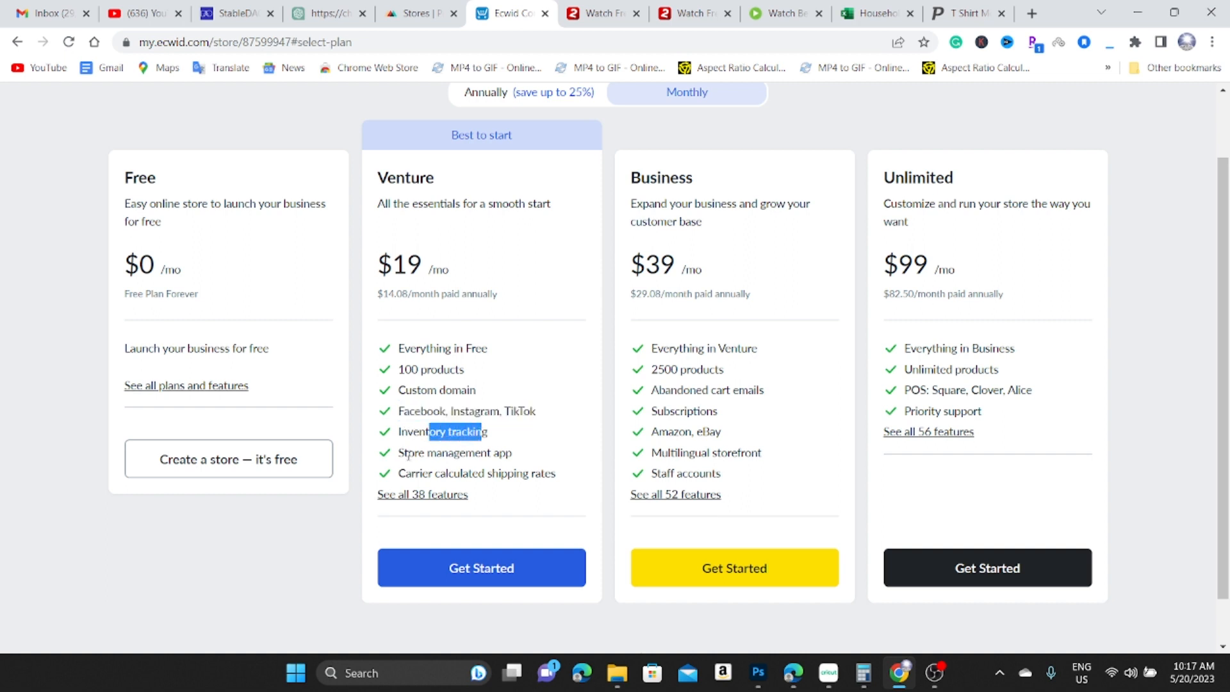
pyautogui.moveTo(408, 453); pyautogui.dragTo(507, 453)
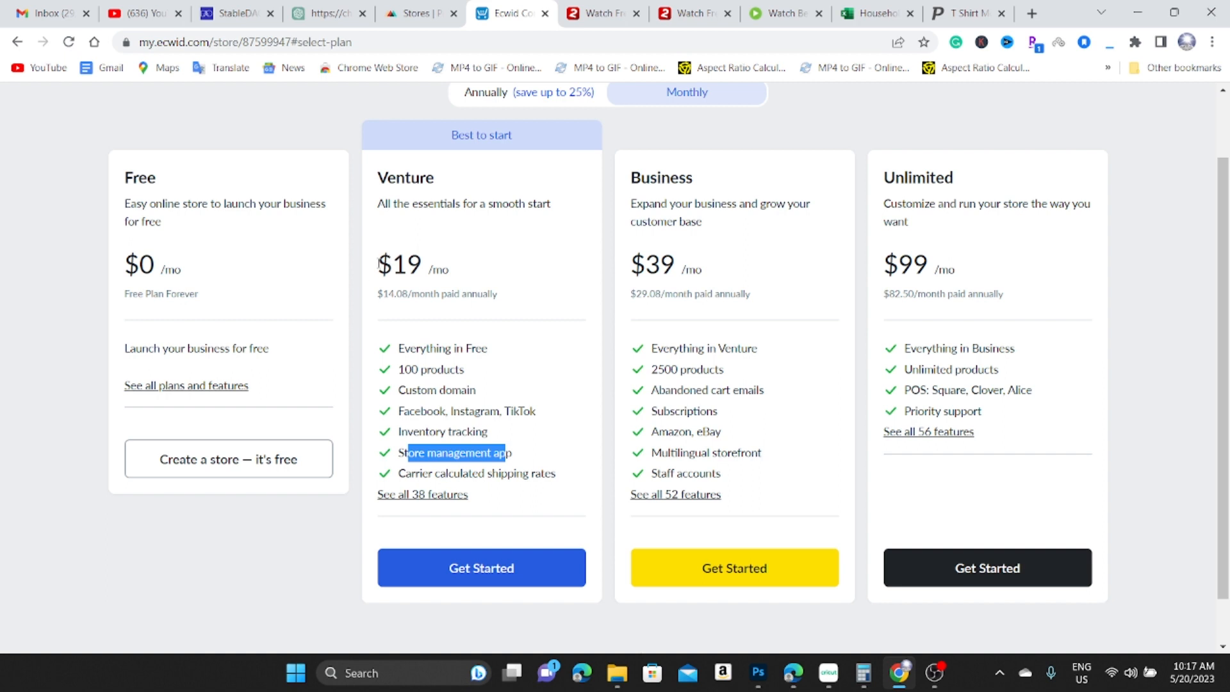
pyautogui.moveTo(374, 264); pyautogui.dragTo(505, 333)
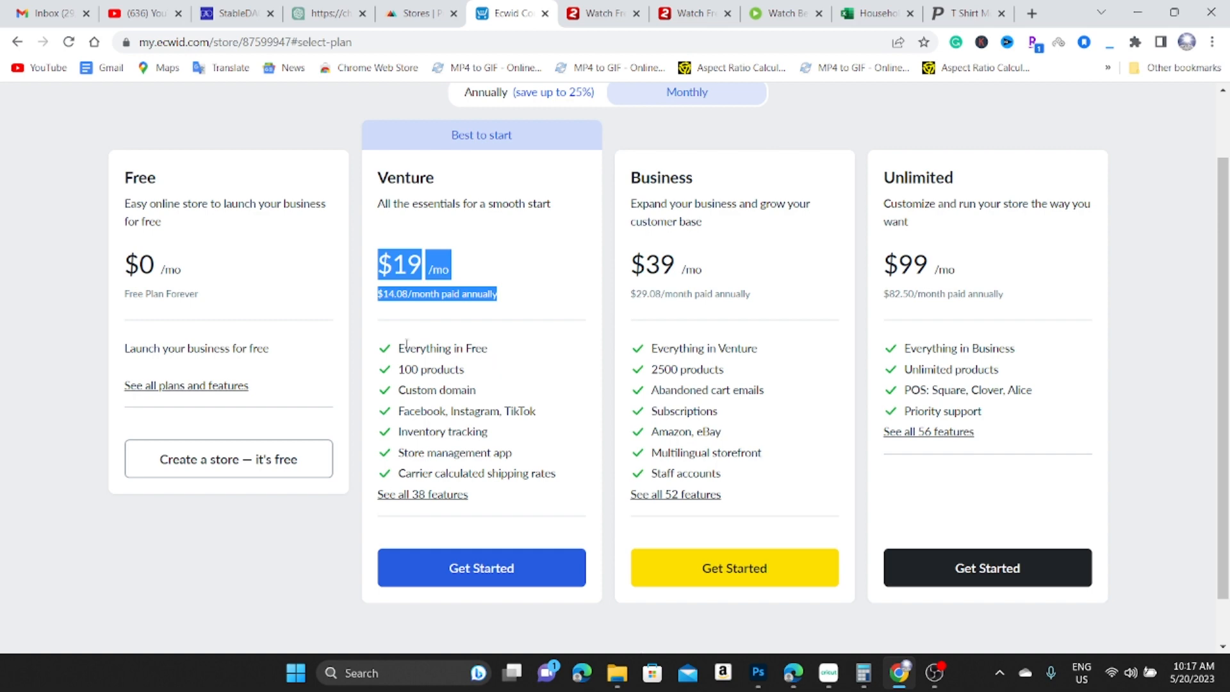
# Create the store on the Free plan, then go to Printful's Stores list.
pyautogui.click(221, 460)
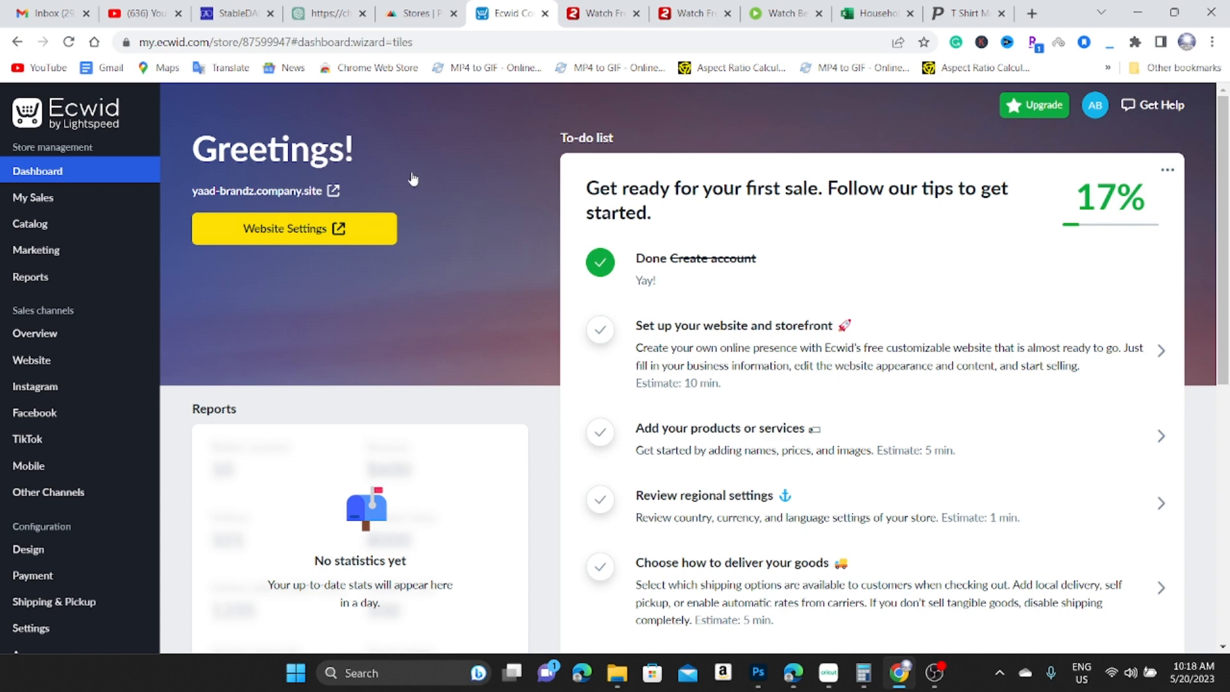
pyautogui.click(414, 15)
pyautogui.scroll(2, 474, 258)
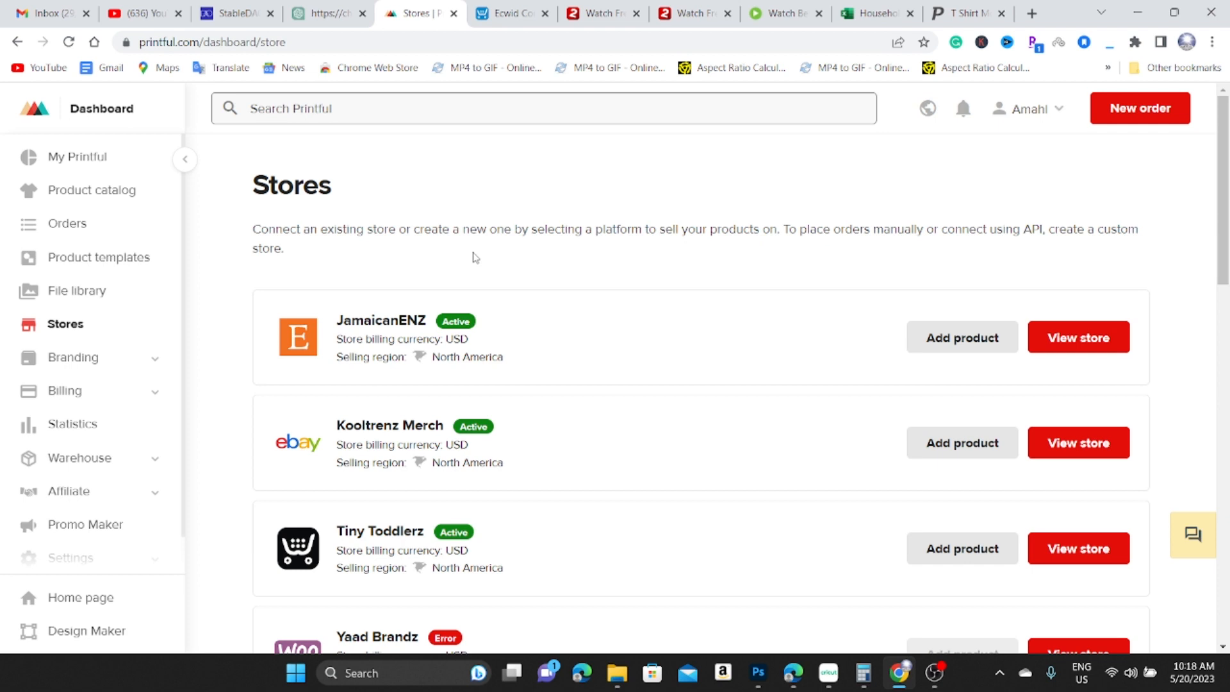
# Scroll through Printful's connected stores, then return to the yaad-brandz Ecwid dashboard.
pyautogui.scroll(-2, 544, 335)
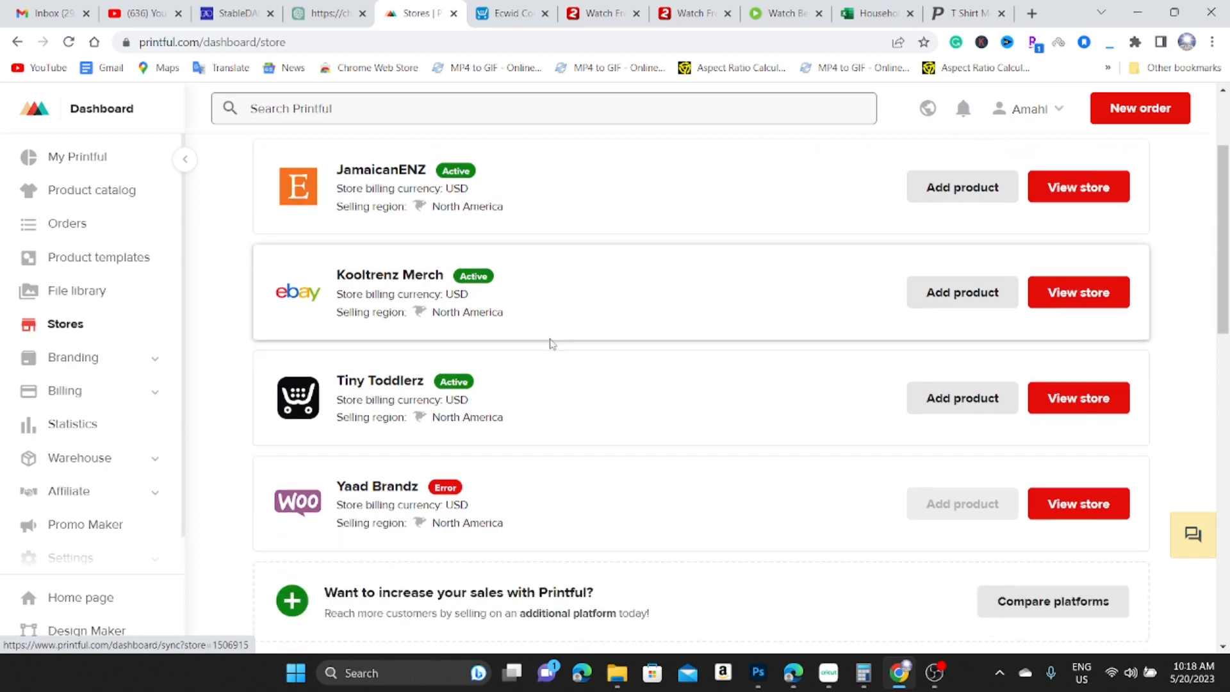
pyautogui.scroll(2, 551, 340)
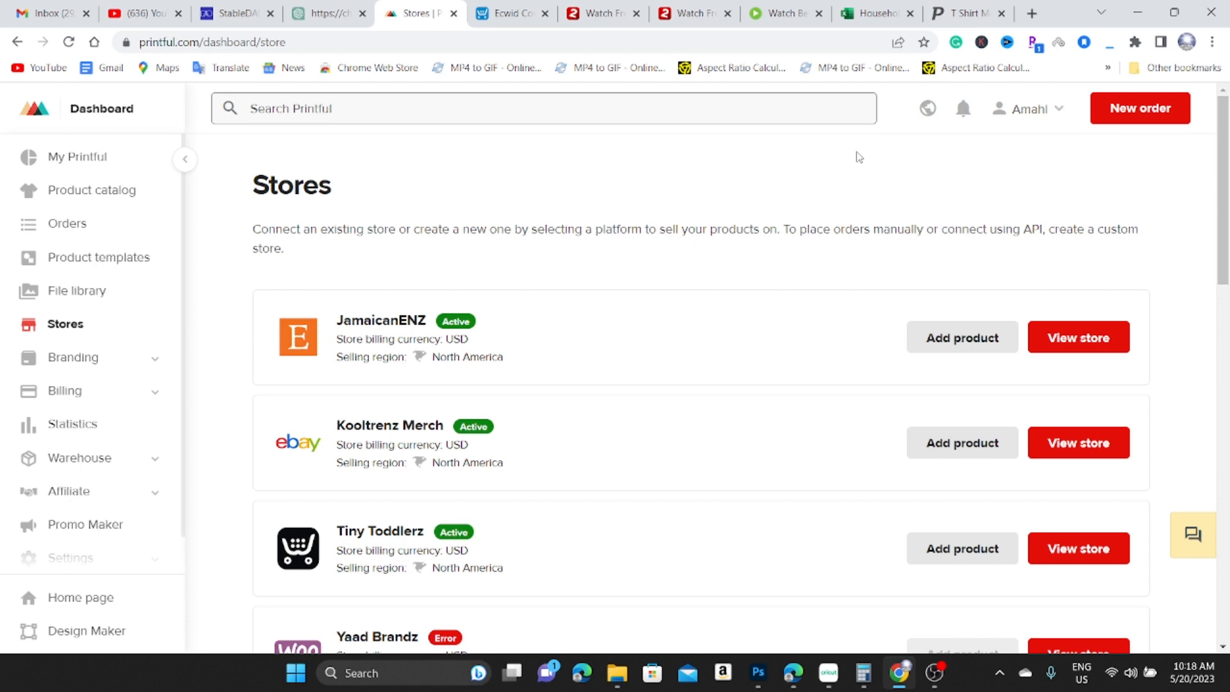
pyautogui.scroll(-3, 576, 352)
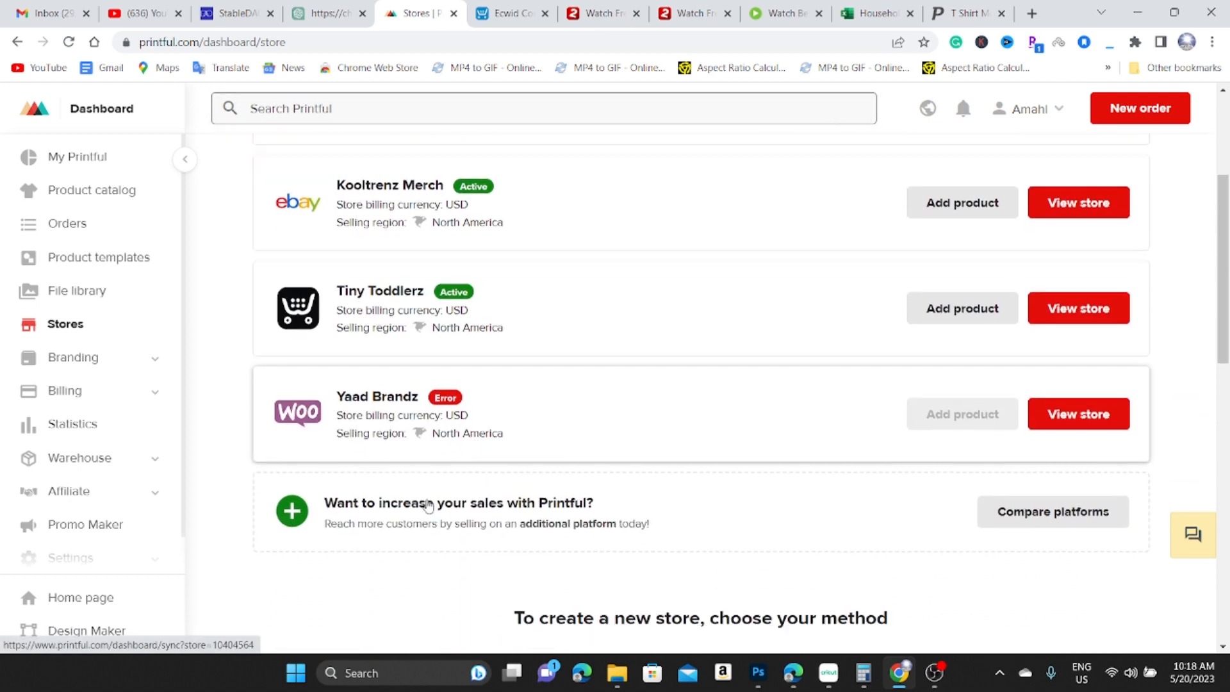
pyautogui.scroll(2, 442, 462)
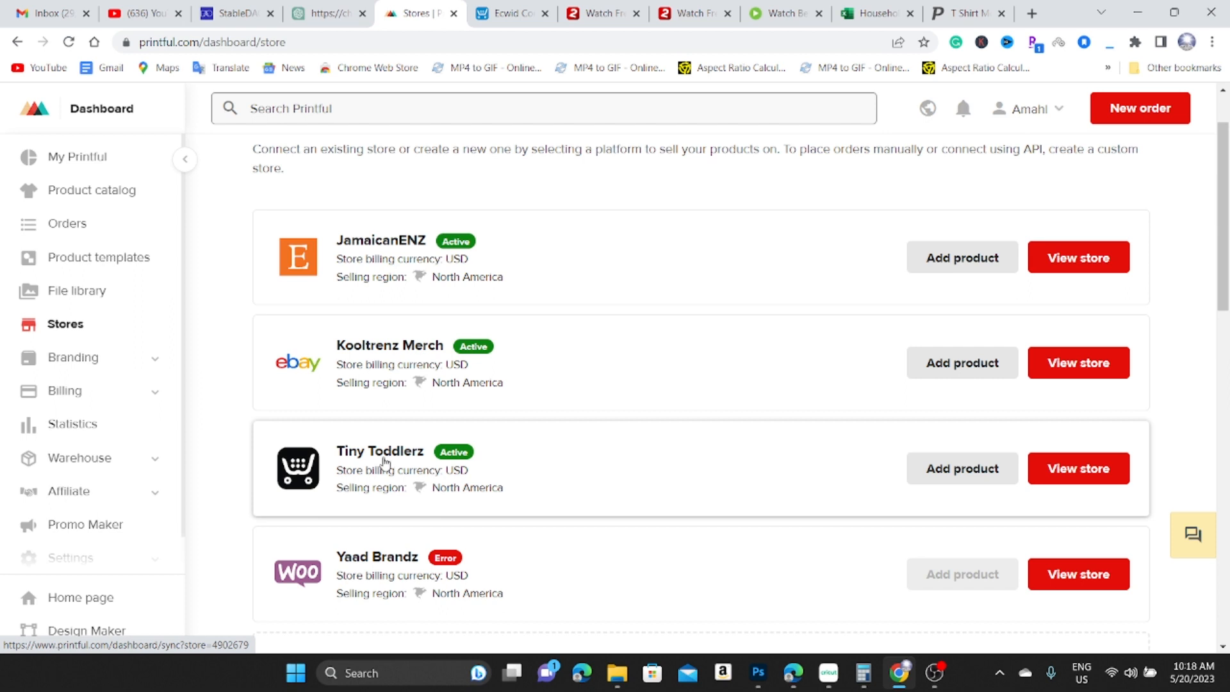
pyautogui.scroll(1, 618, 512)
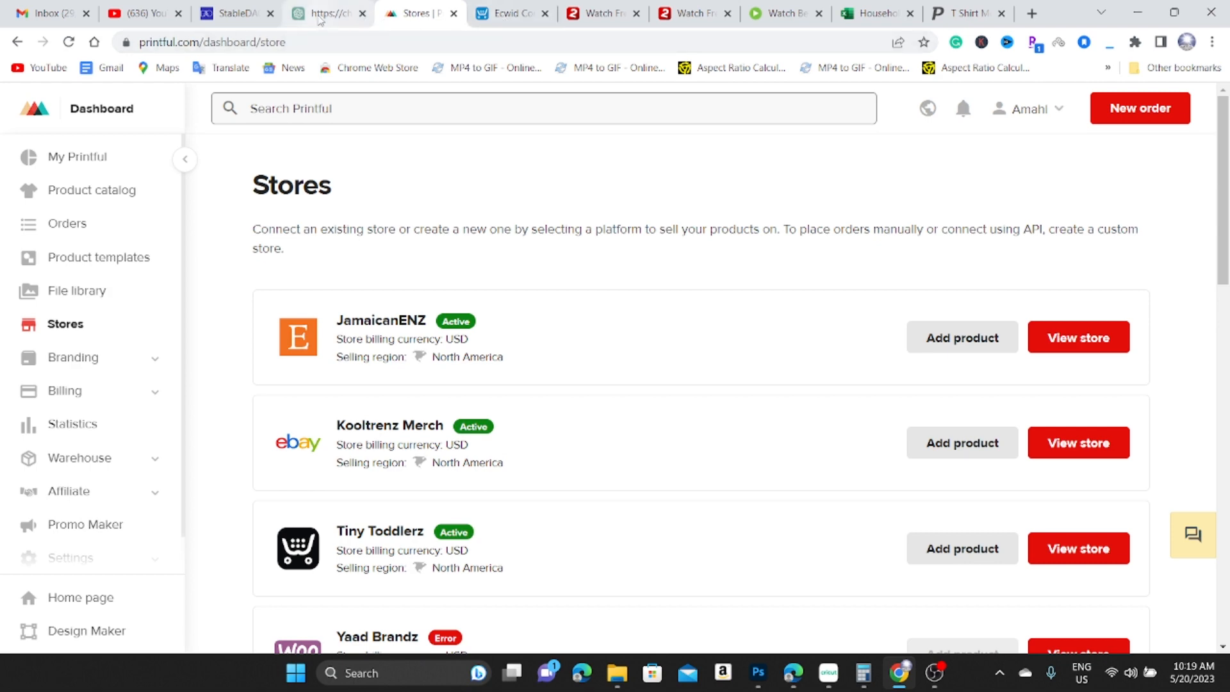
pyautogui.click(500, 15)
# Install the Printful app from the App Market's Dropshipping category, accepting its permissions.
pyautogui.scroll(-4, 140, 438)
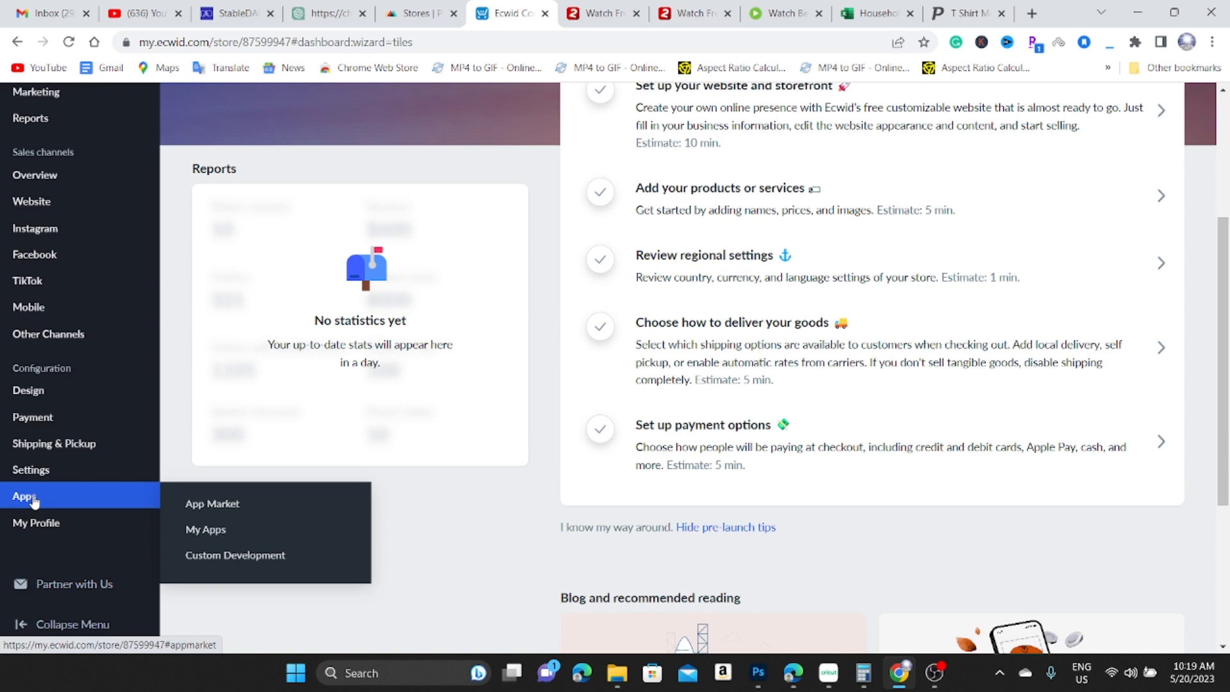
pyautogui.click(43, 501)
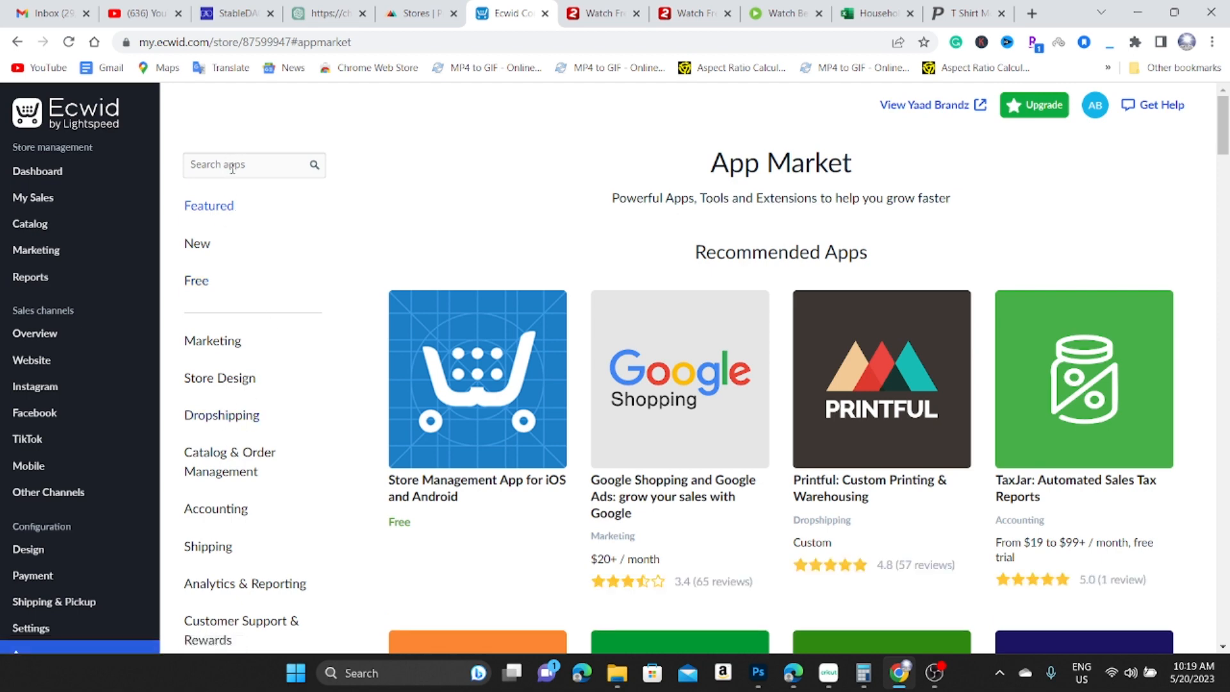
pyautogui.click(248, 417)
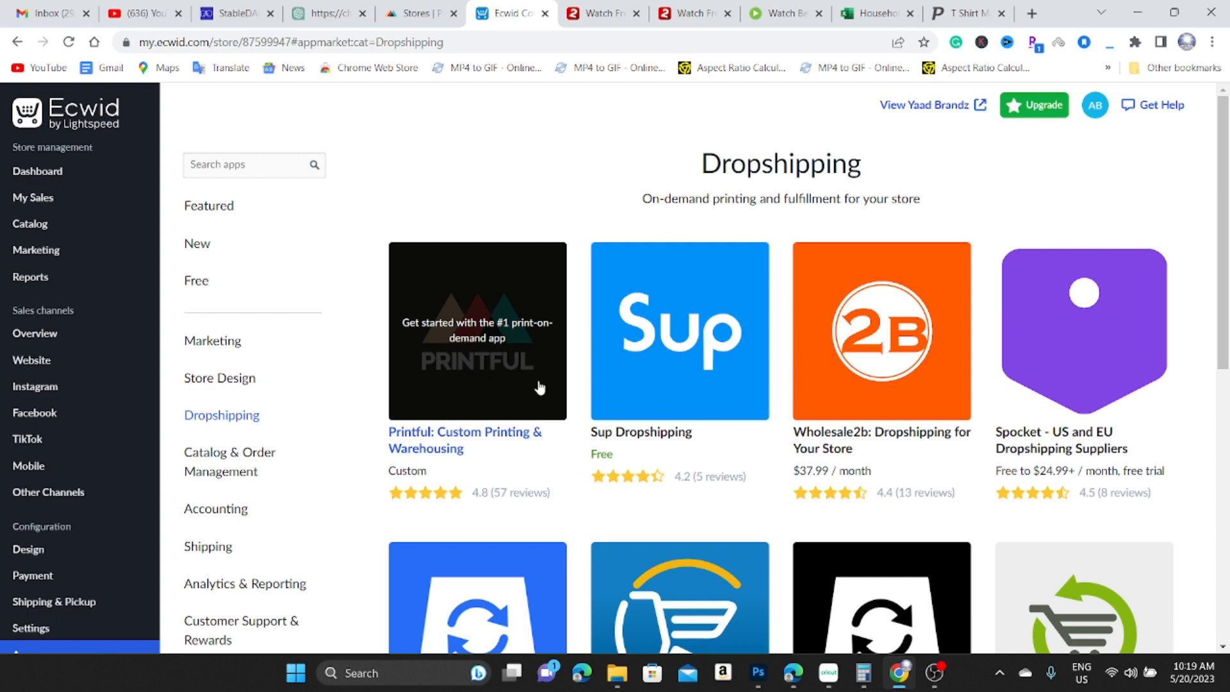
pyautogui.click(493, 372)
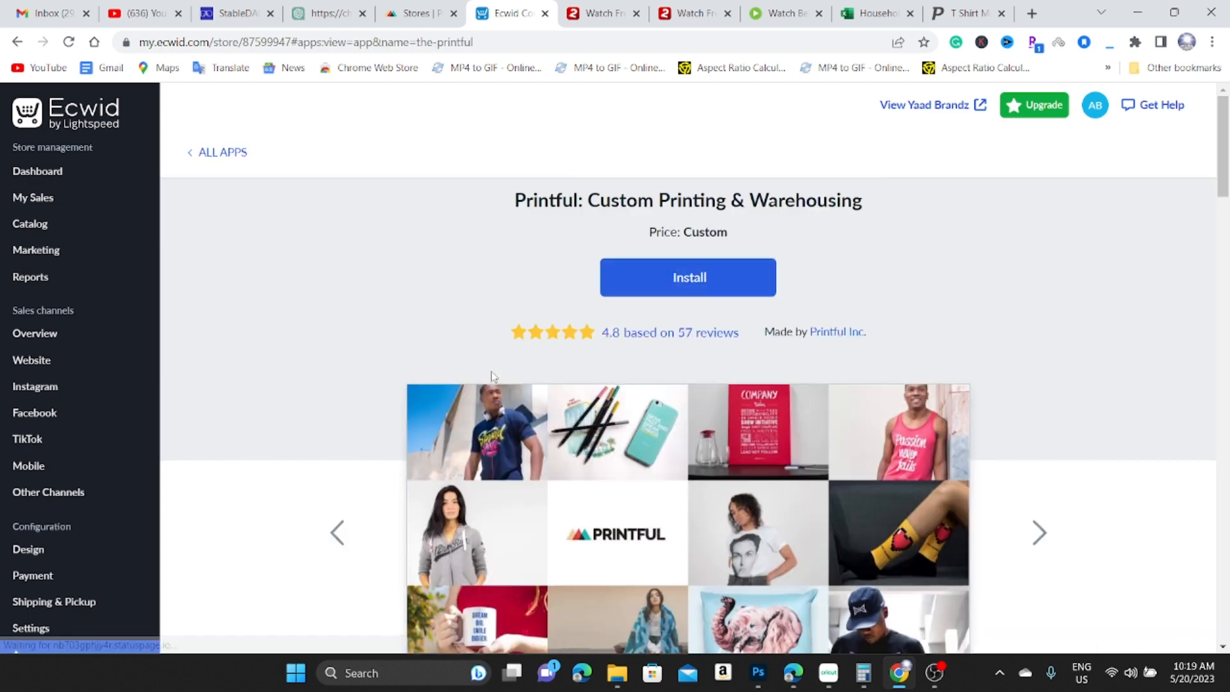
pyautogui.click(695, 288)
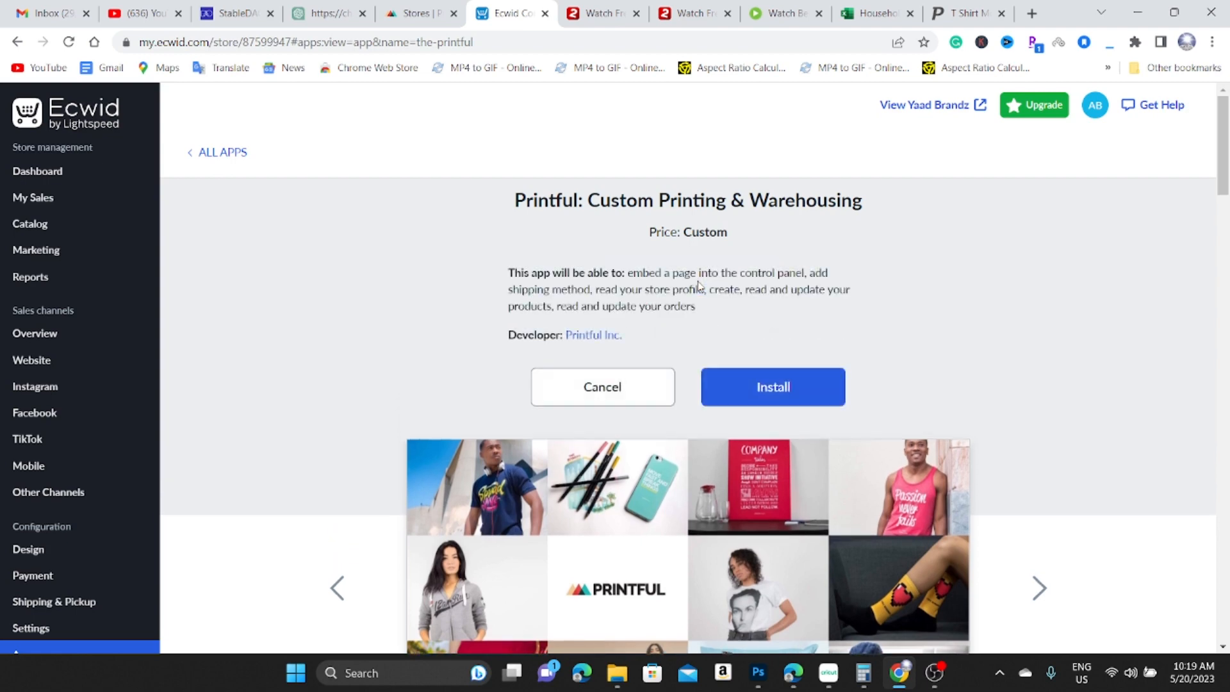
pyautogui.click(789, 398)
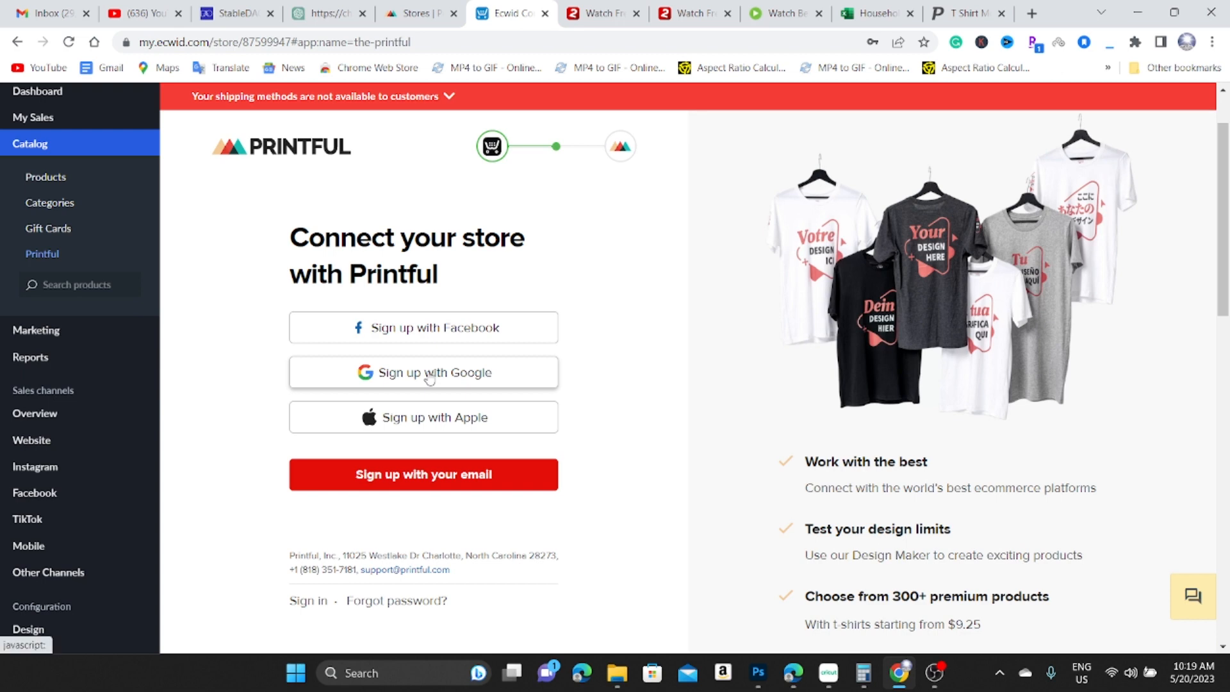
# Sign in to Printful with Google, connect the Ecwid store, and browse the Printful dashboard.
pyautogui.scroll(-1, 429, 378)
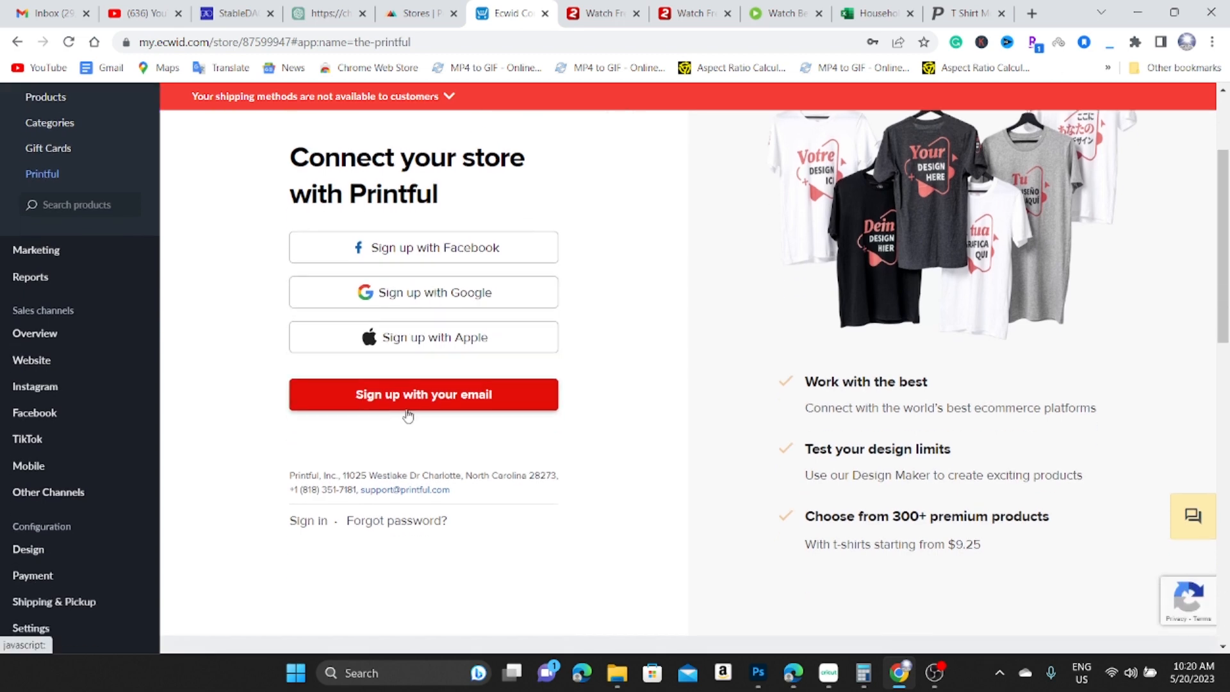
pyautogui.click(440, 296)
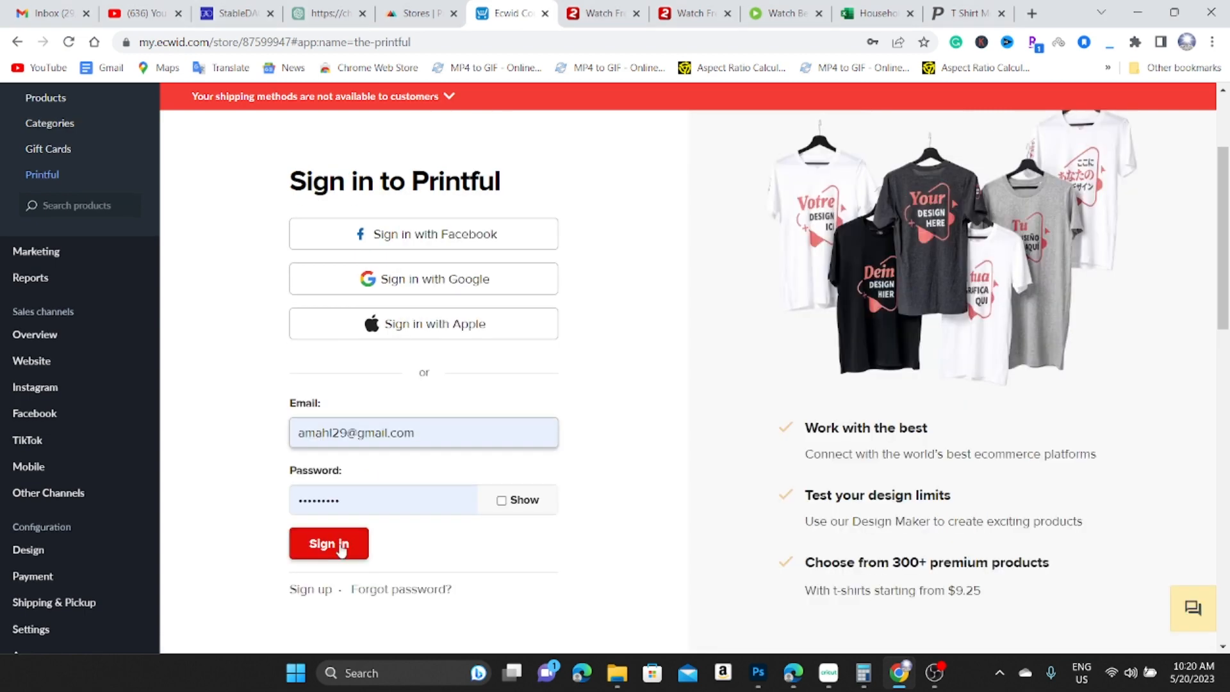
pyautogui.click(342, 545)
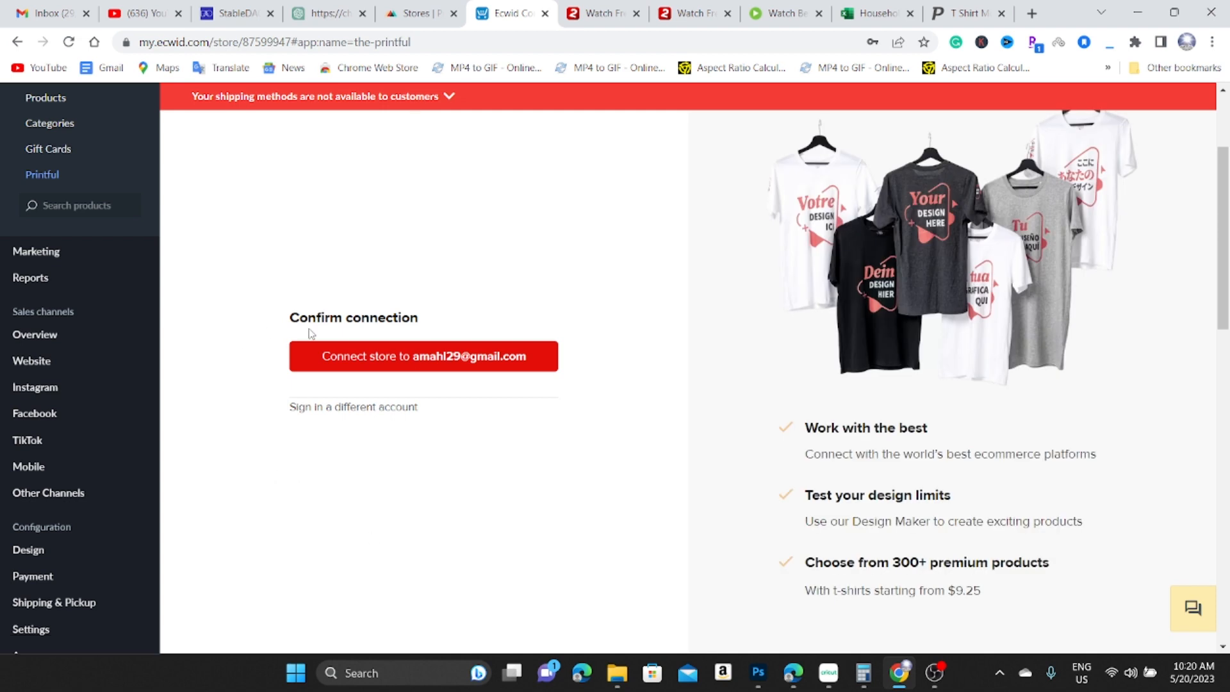
pyautogui.click(427, 362)
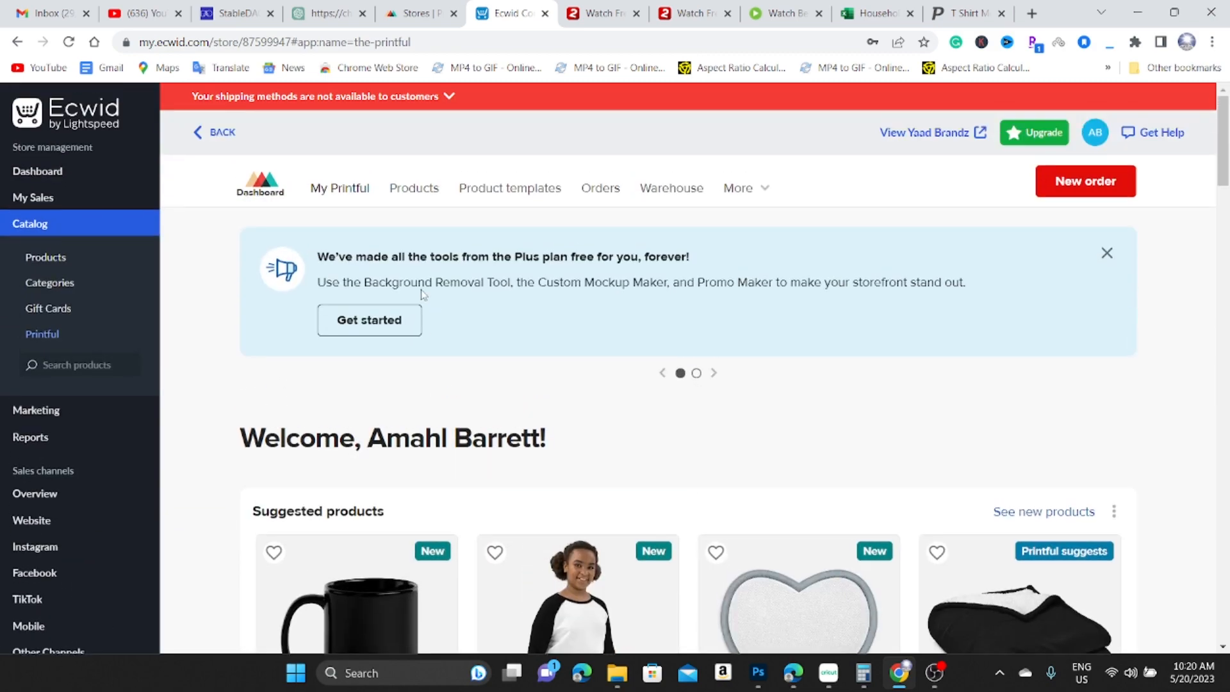
pyautogui.scroll(-18, 494, 253)
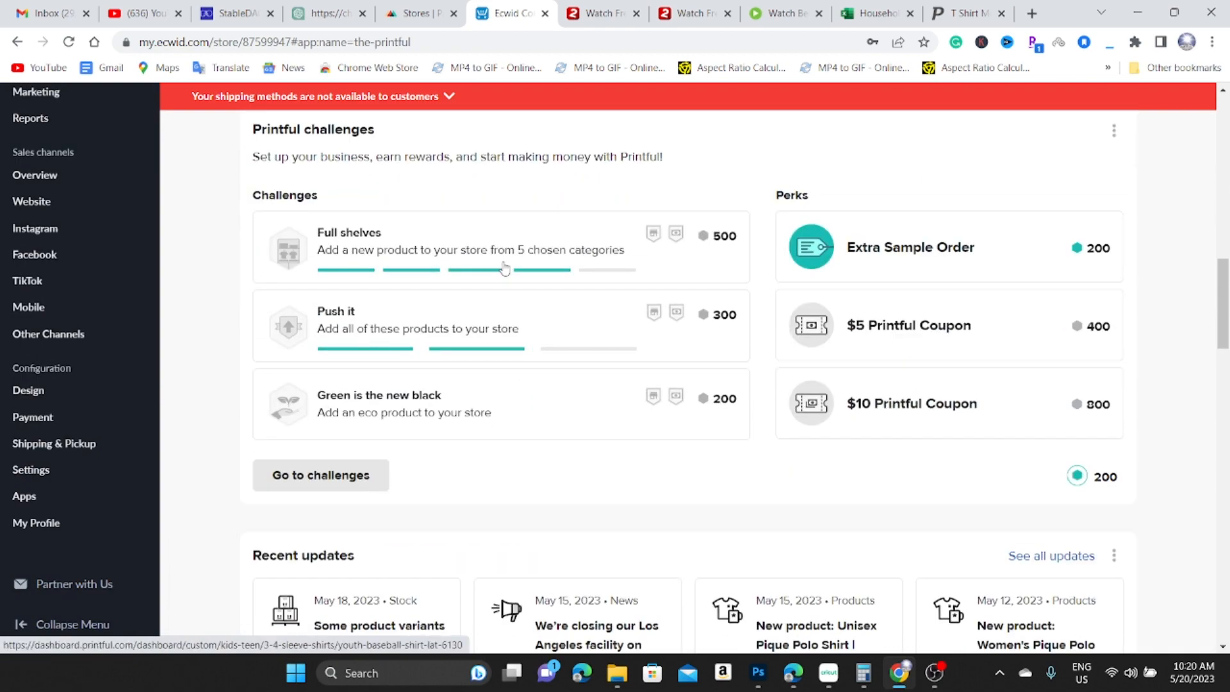
pyautogui.scroll(-3, 508, 269)
pyautogui.scroll(20, 508, 269)
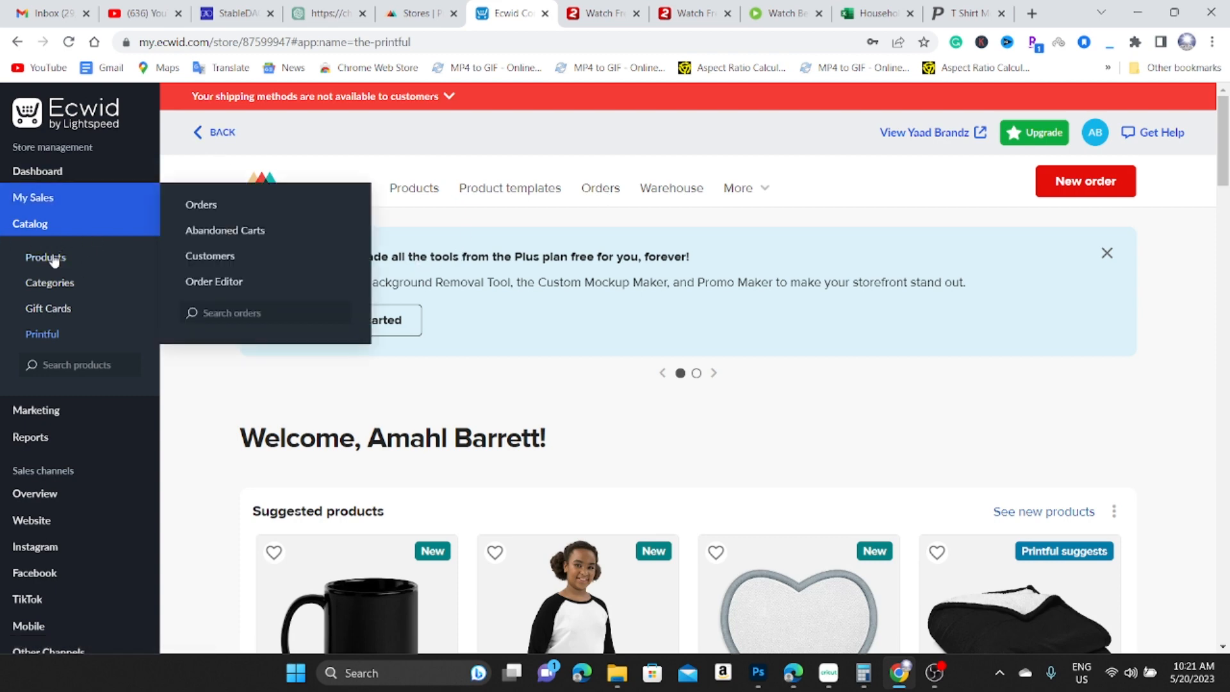
# Open the Ecwid product list showing the nine sample products.
pyautogui.click(62, 262)
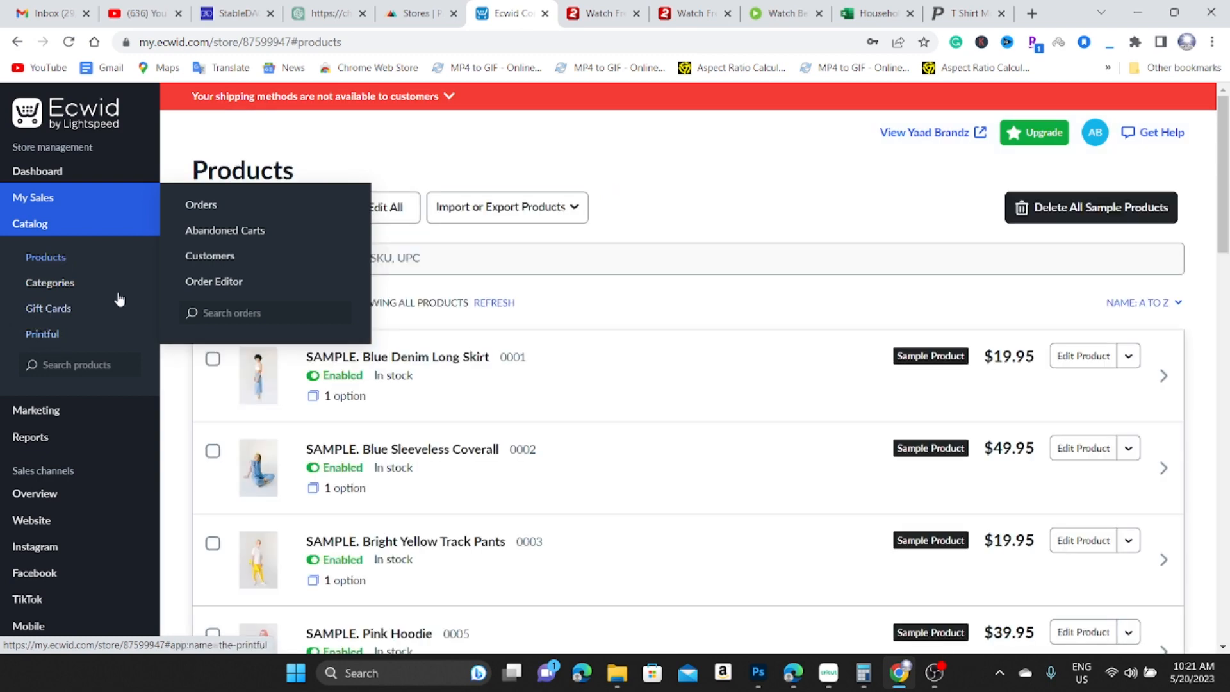
pyautogui.scroll(-3, 415, 403)
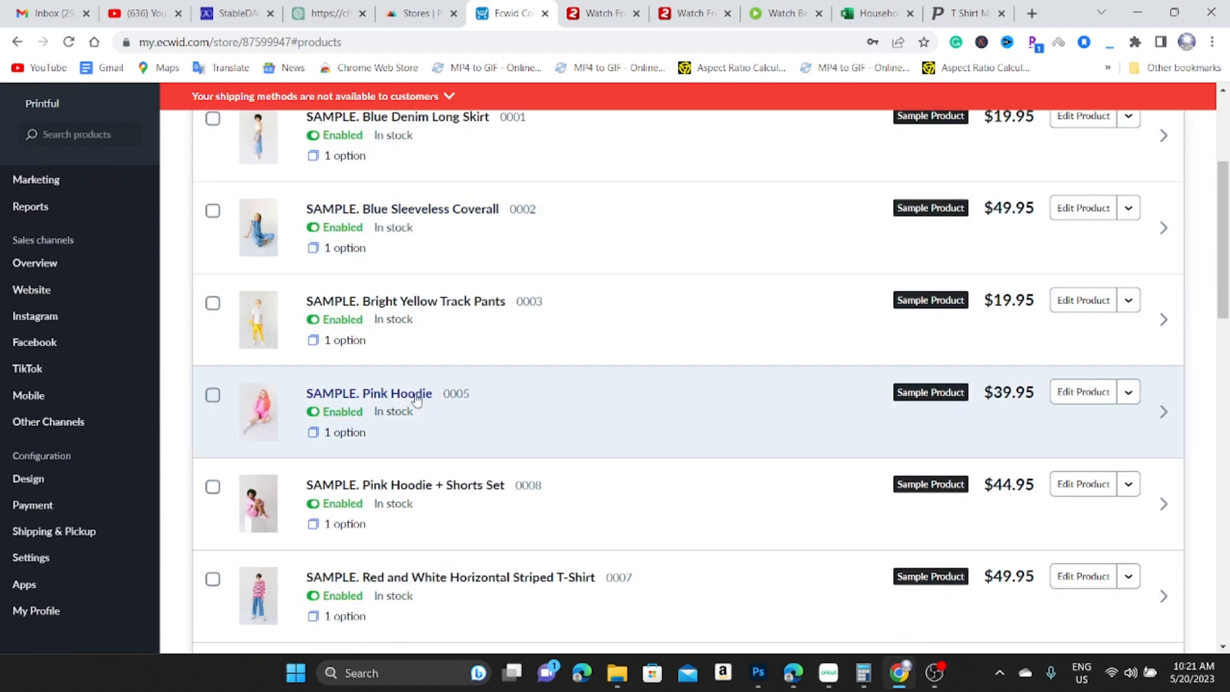
pyautogui.scroll(-8, 415, 403)
pyautogui.scroll(11, 417, 393)
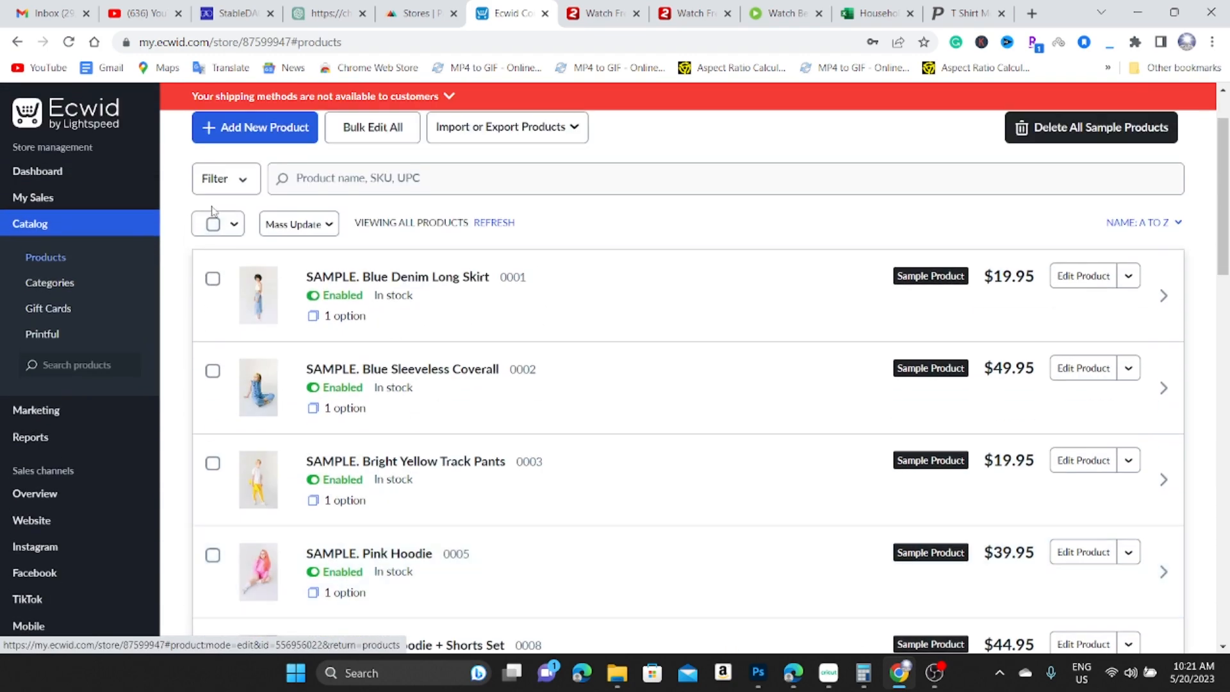
# Select and delete all nine sample products, then return to the store dashboard.
pyautogui.click(213, 224)
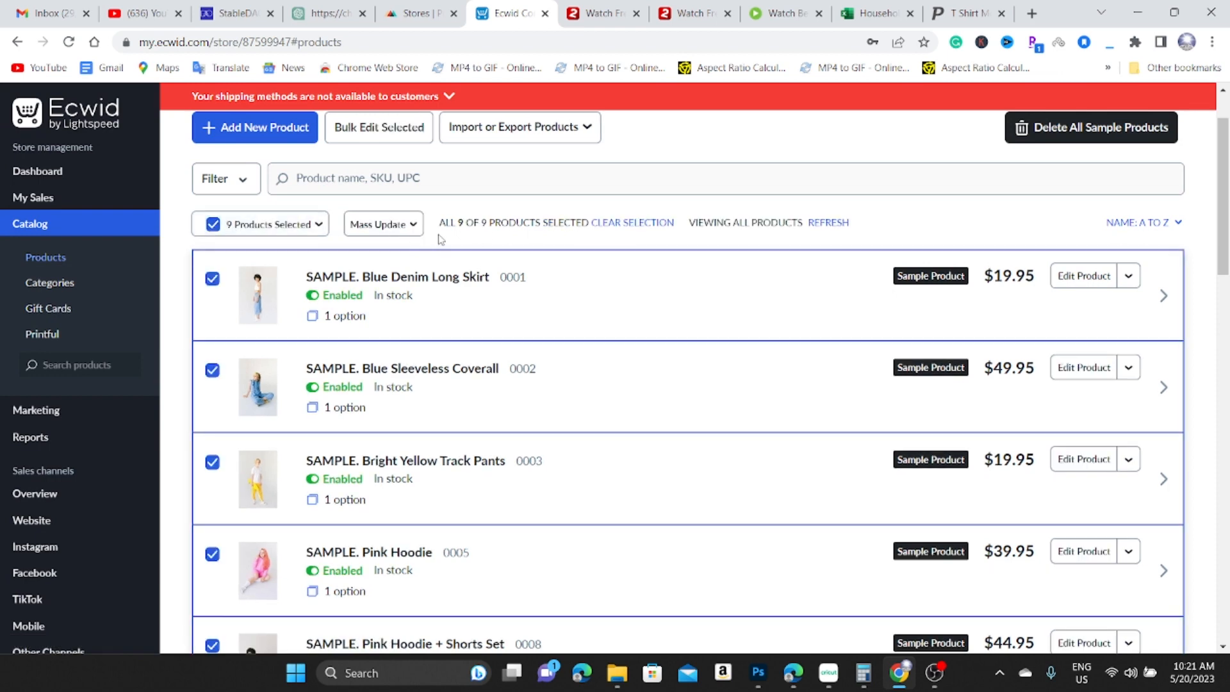
pyautogui.click(394, 225)
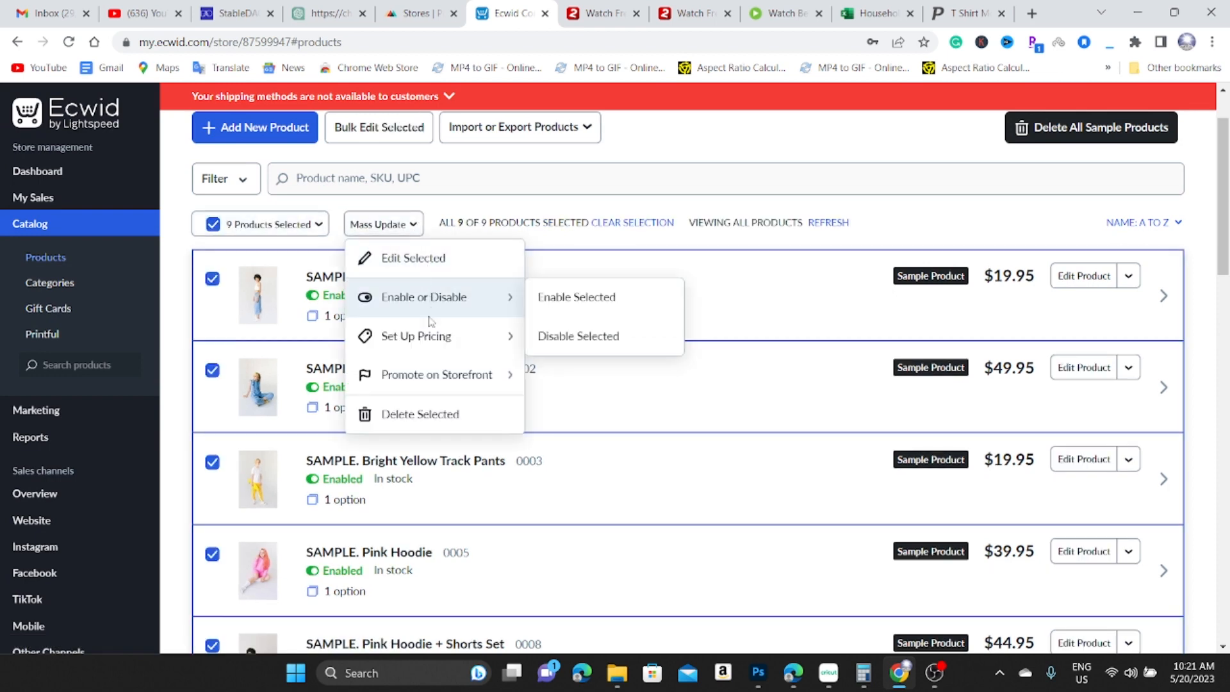
pyautogui.click(419, 415)
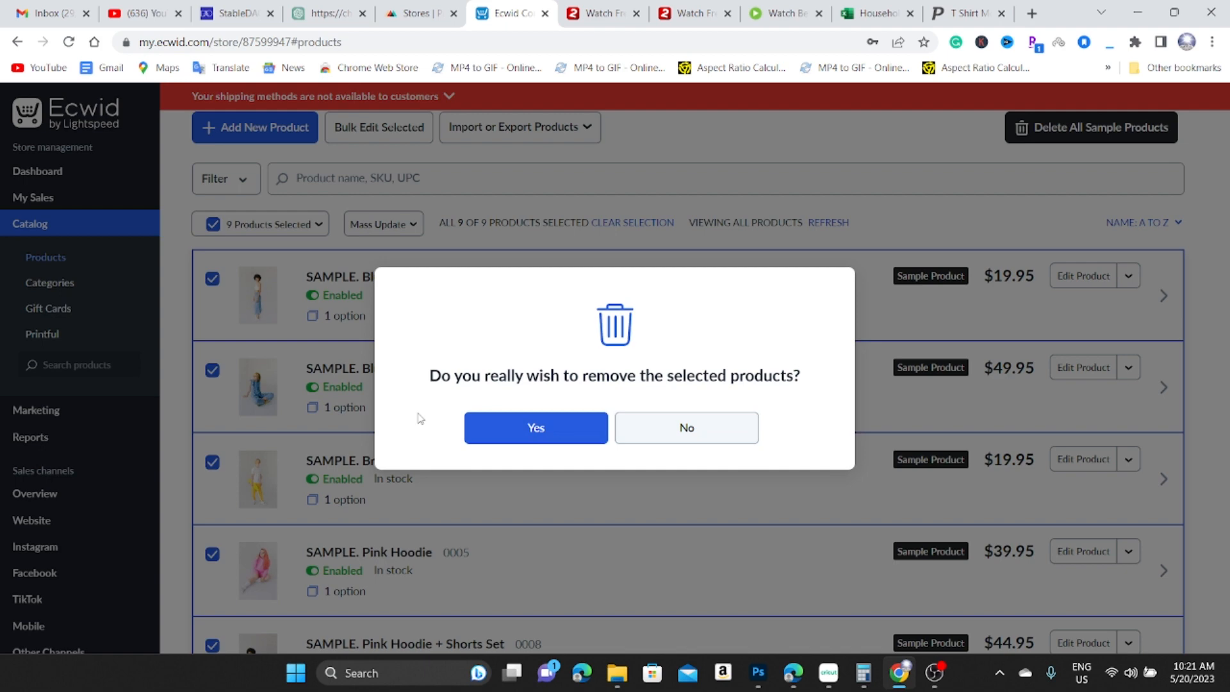
pyautogui.click(527, 434)
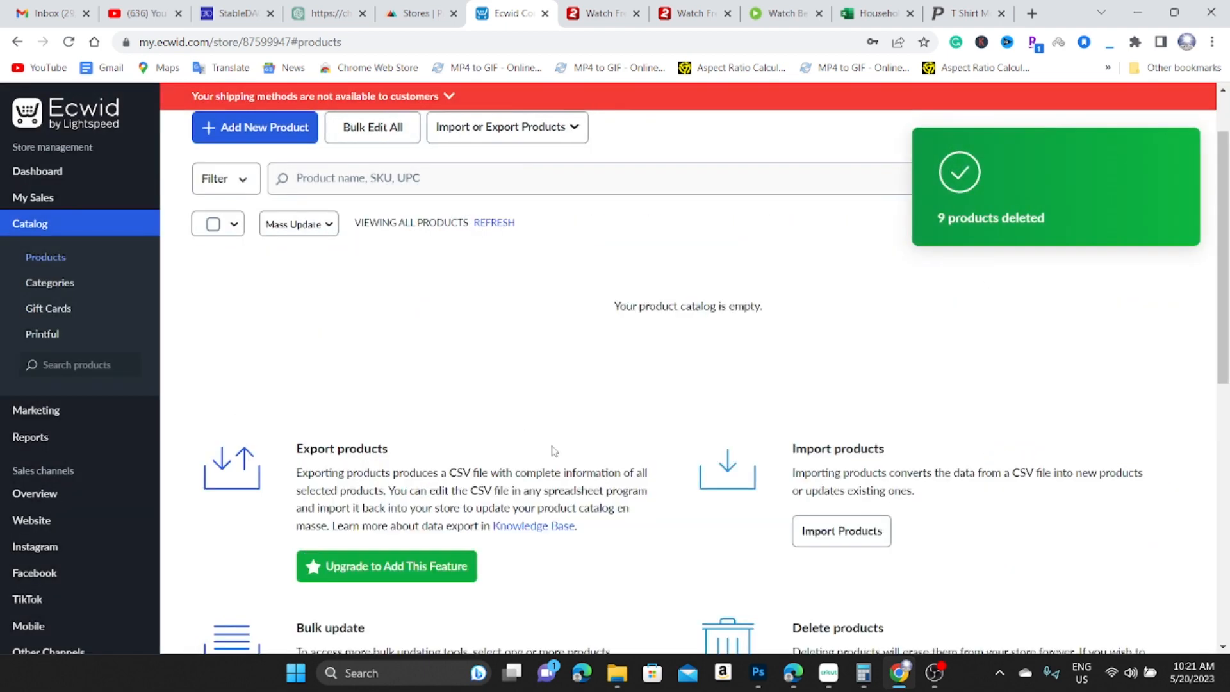
pyautogui.scroll(1, 573, 444)
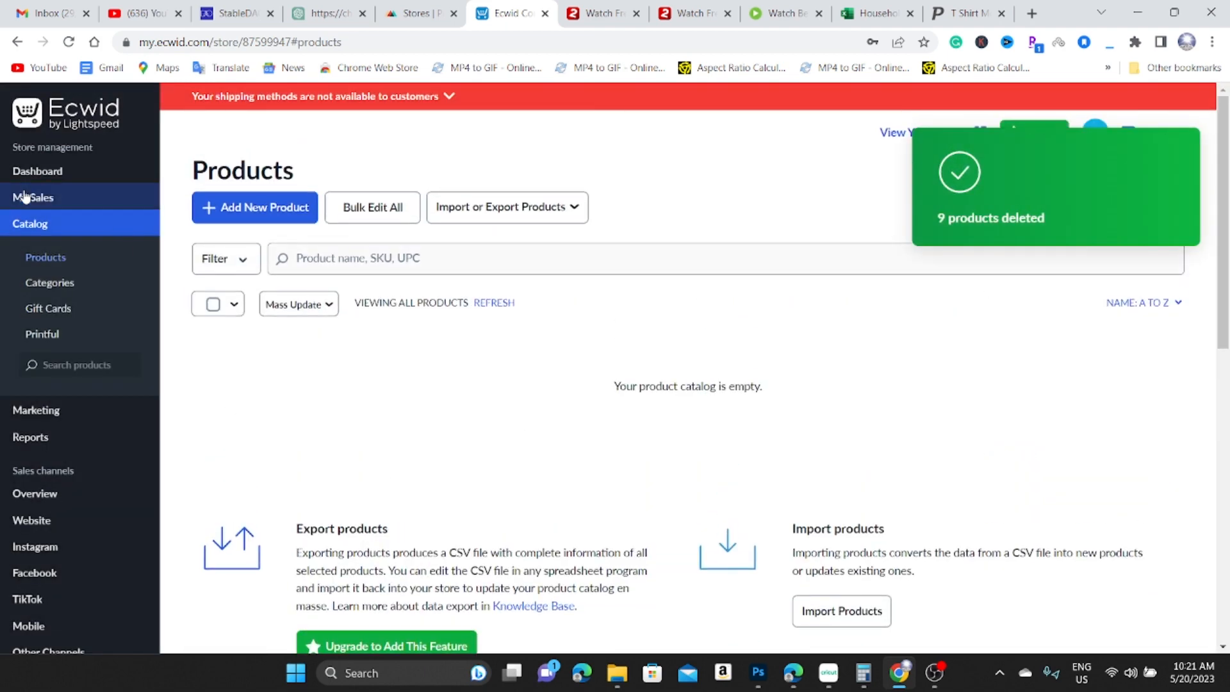
pyautogui.click(74, 177)
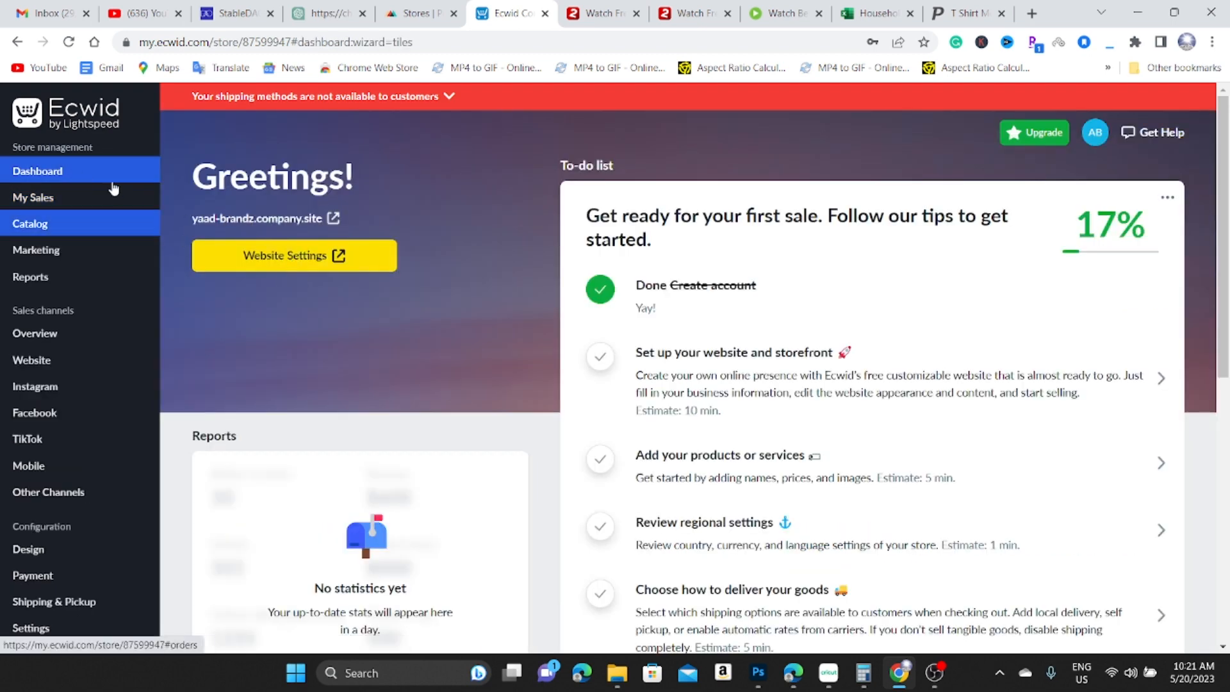
pyautogui.moveTo(33, 198)
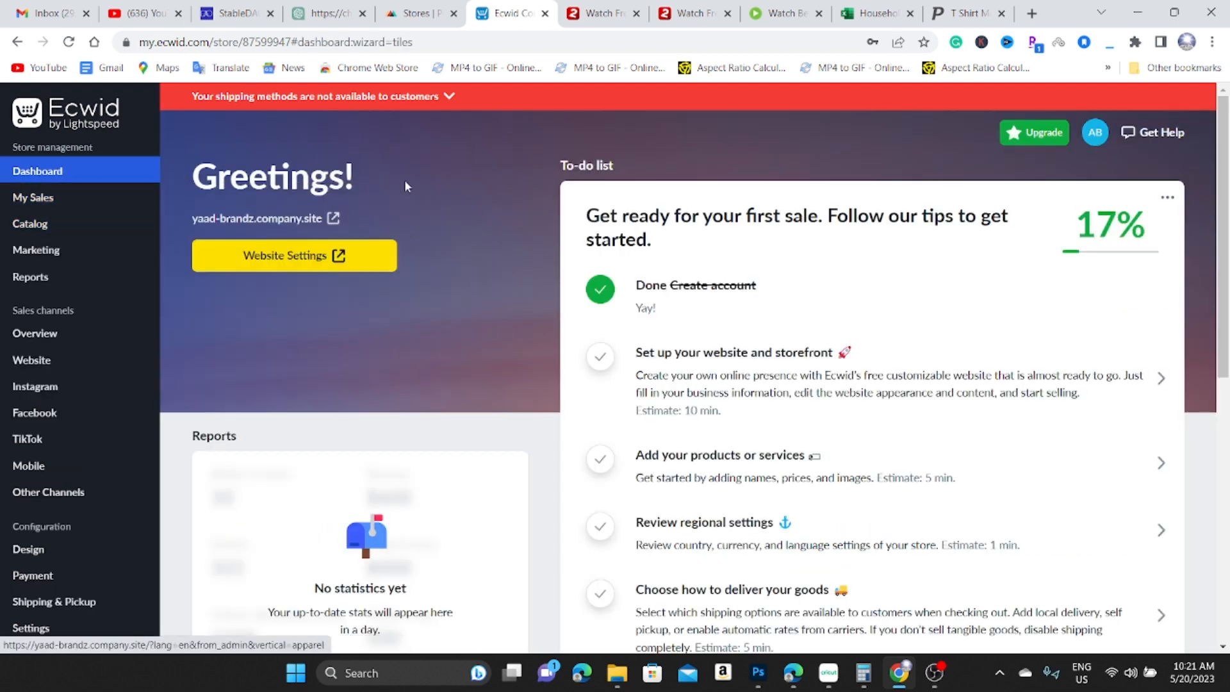
pyautogui.click(254, 220)
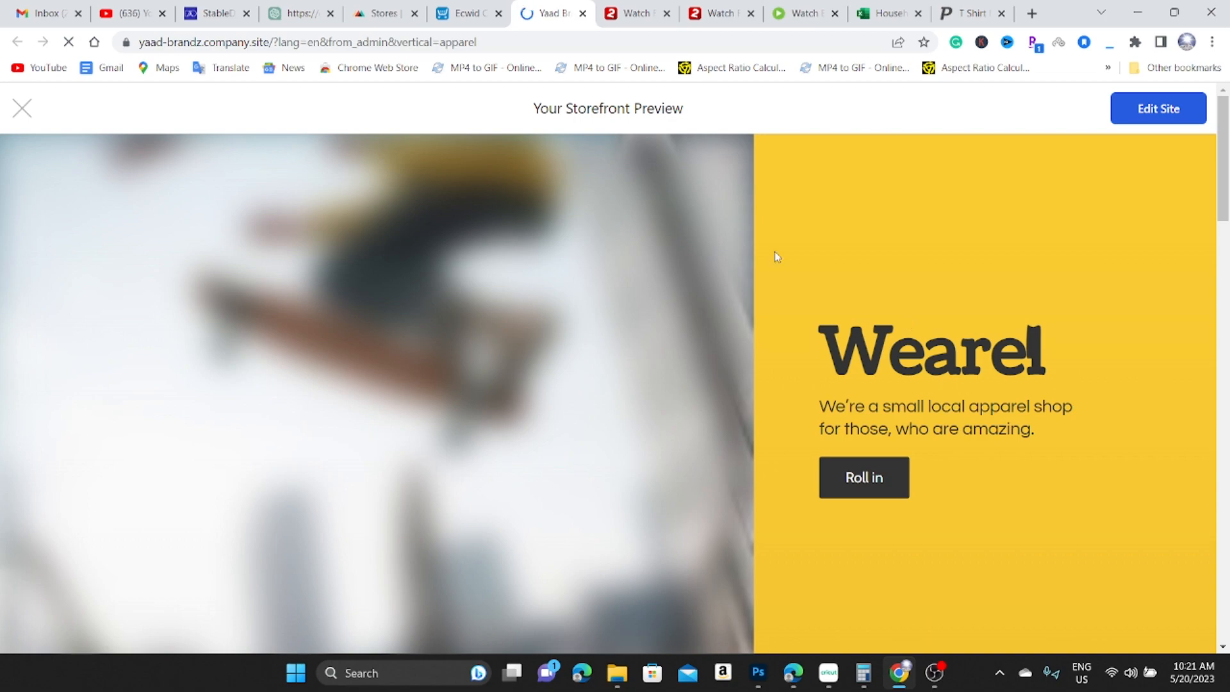
pyautogui.scroll(-8, 722, 327)
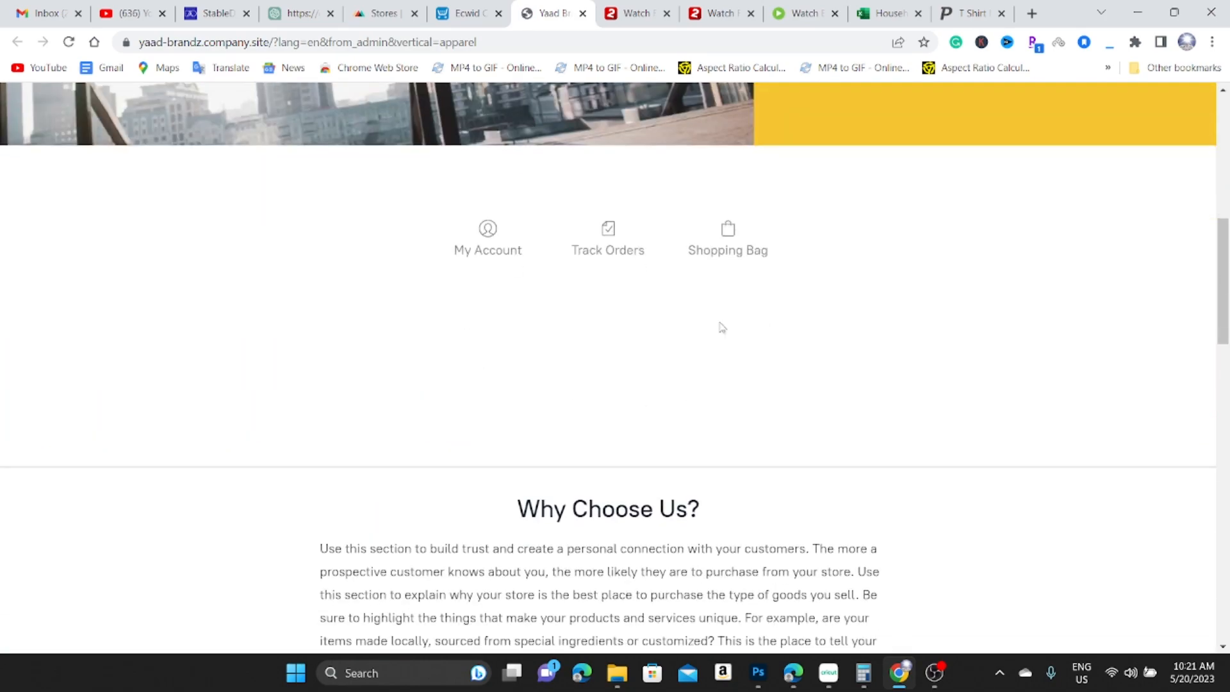
pyautogui.scroll(-20, 722, 327)
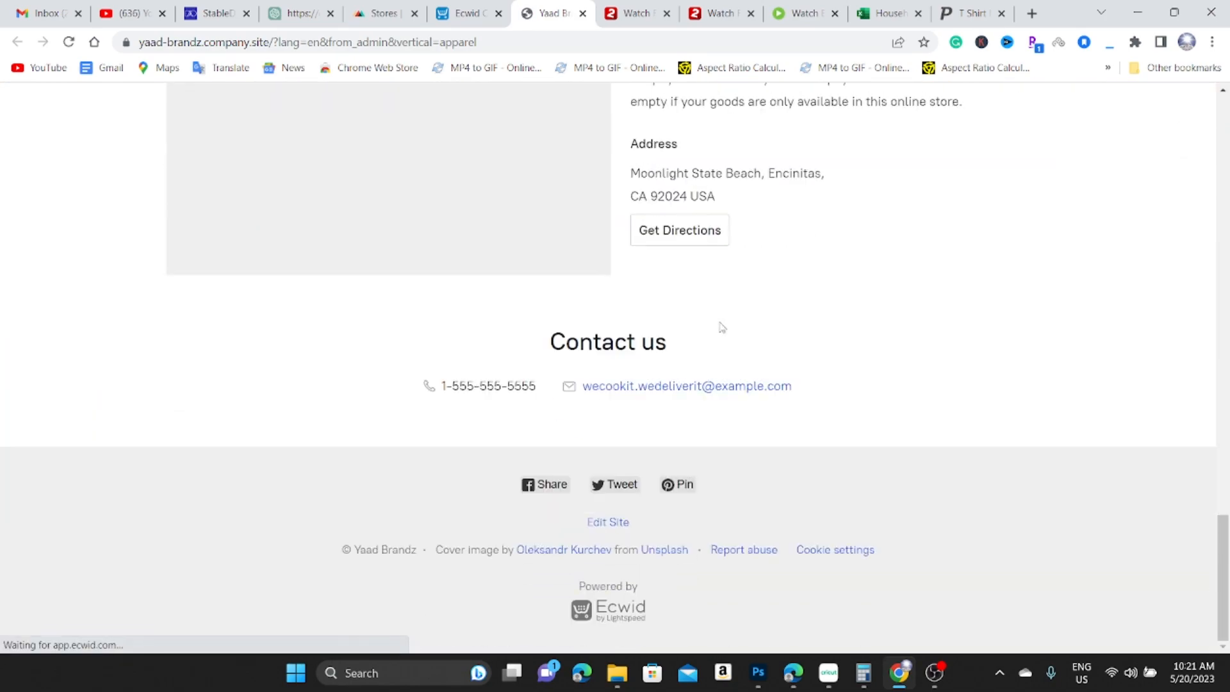
pyautogui.scroll(20, 722, 327)
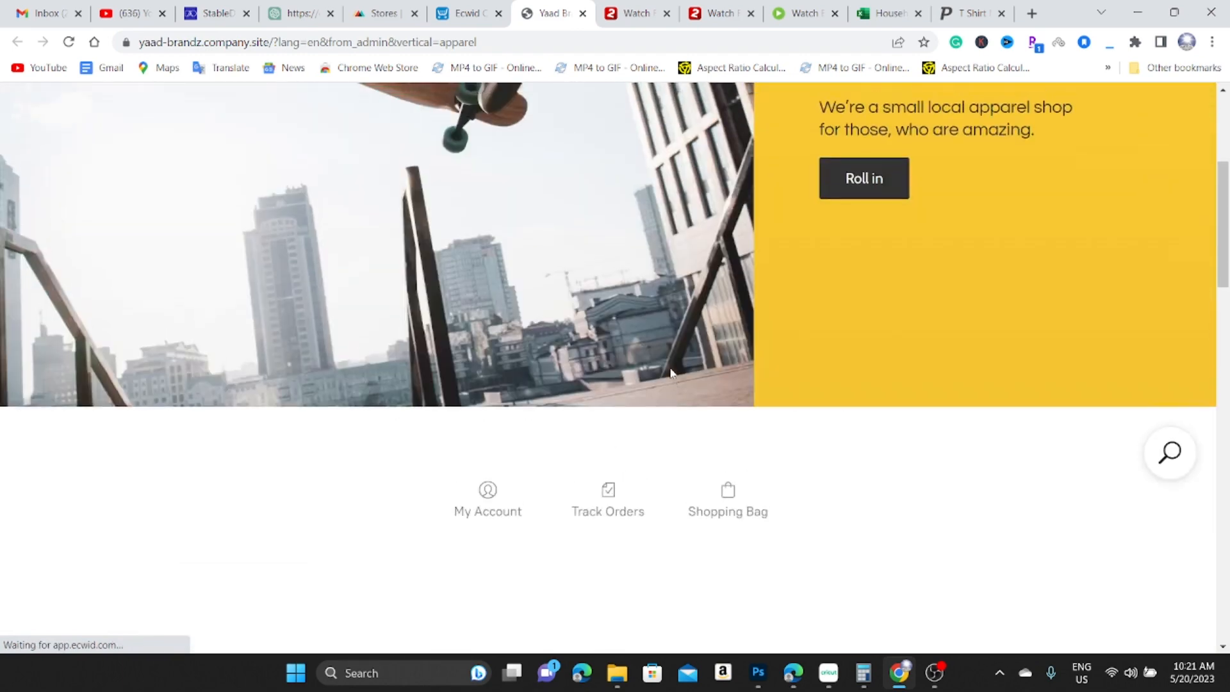
pyautogui.scroll(5, 671, 373)
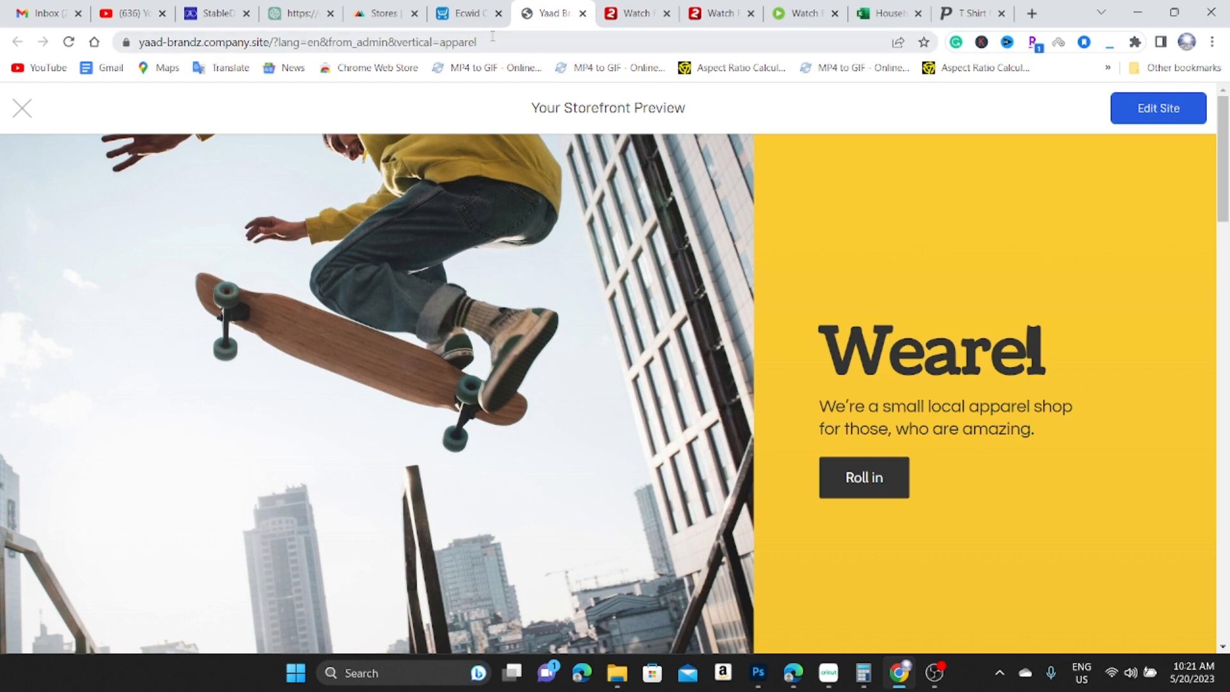
pyautogui.click(582, 13)
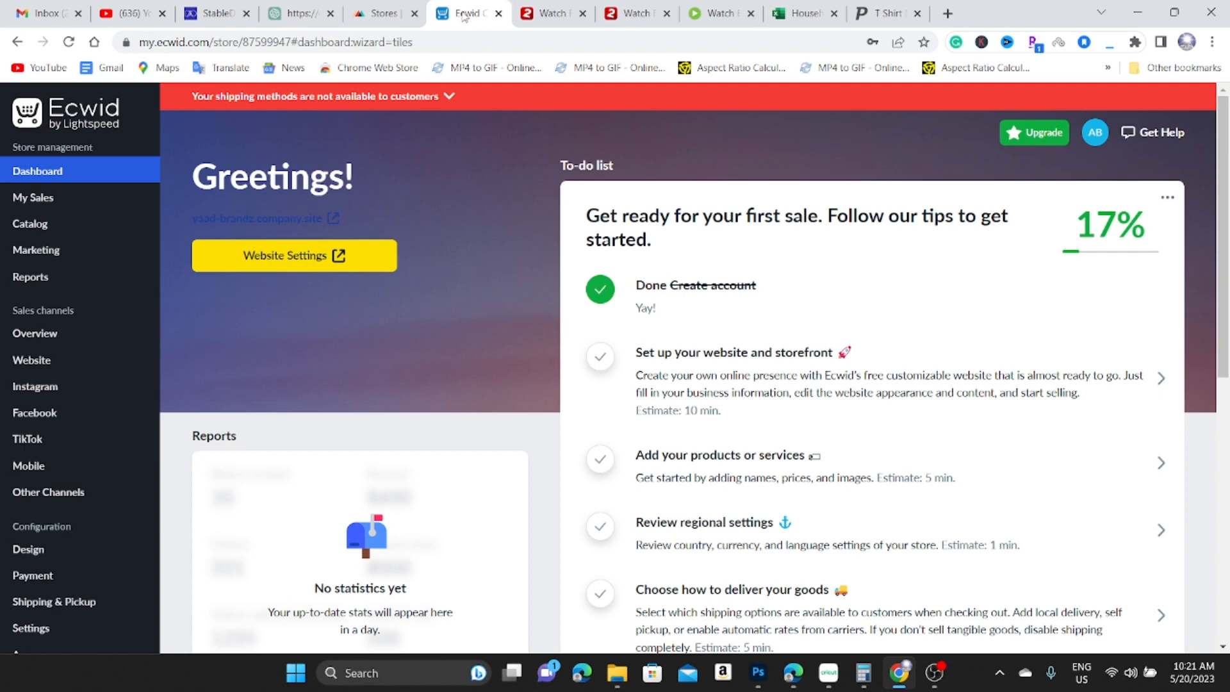
# Reload Printful's Stores page so Yaad Brandz shows Active, and start adding a product to it.
pyautogui.click(378, 13)
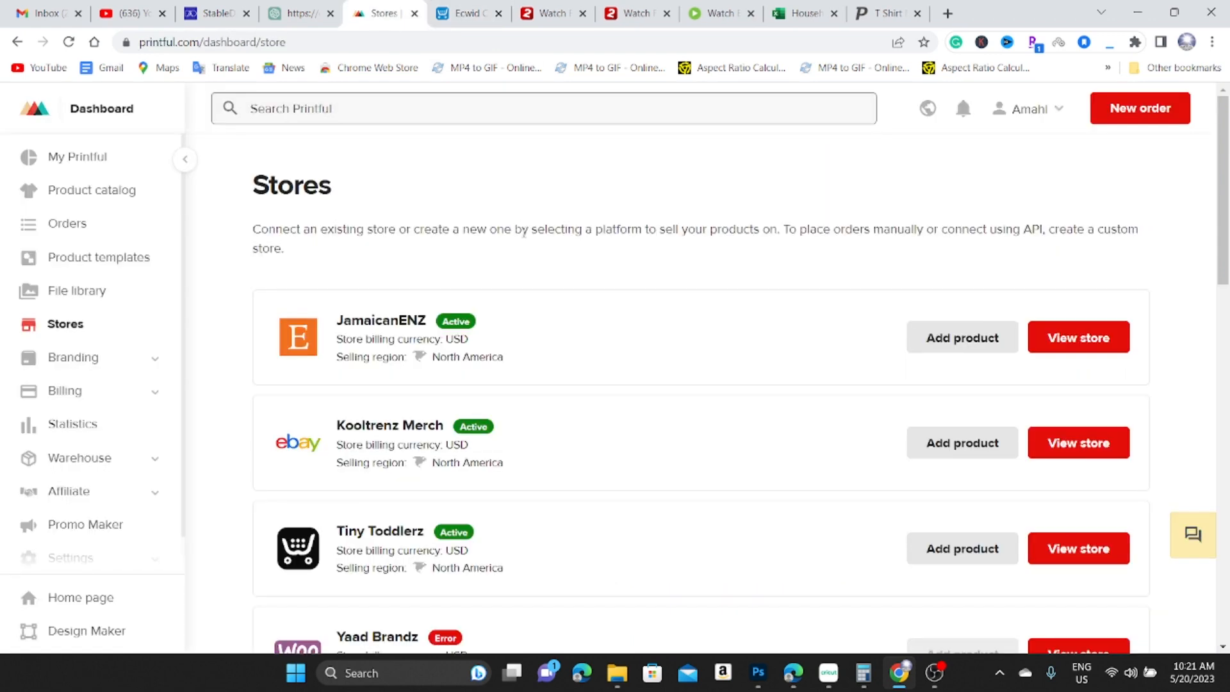
pyautogui.click(68, 42)
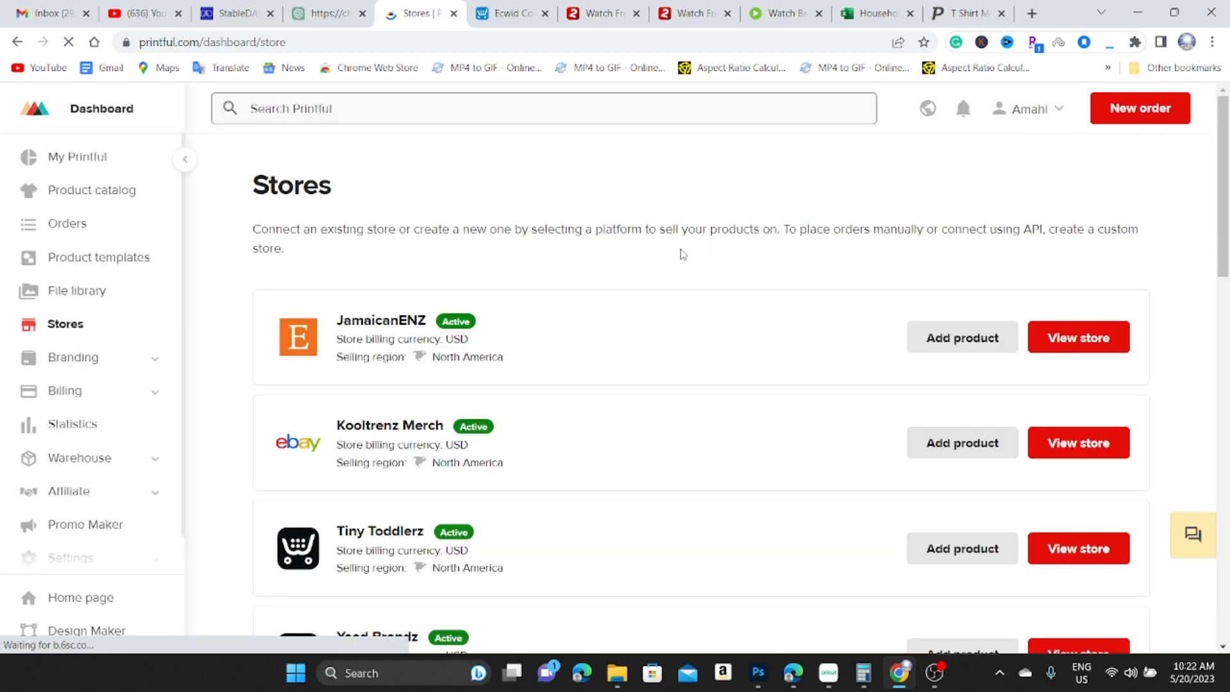
pyautogui.scroll(-3, 682, 254)
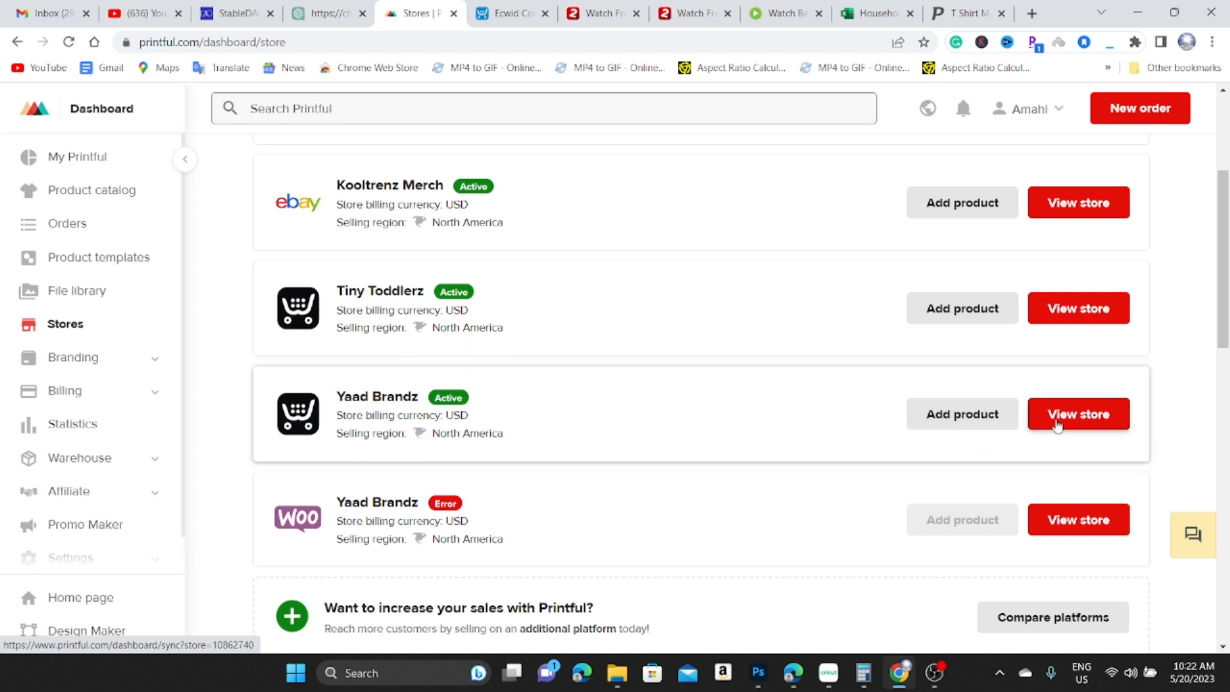
pyautogui.click(956, 419)
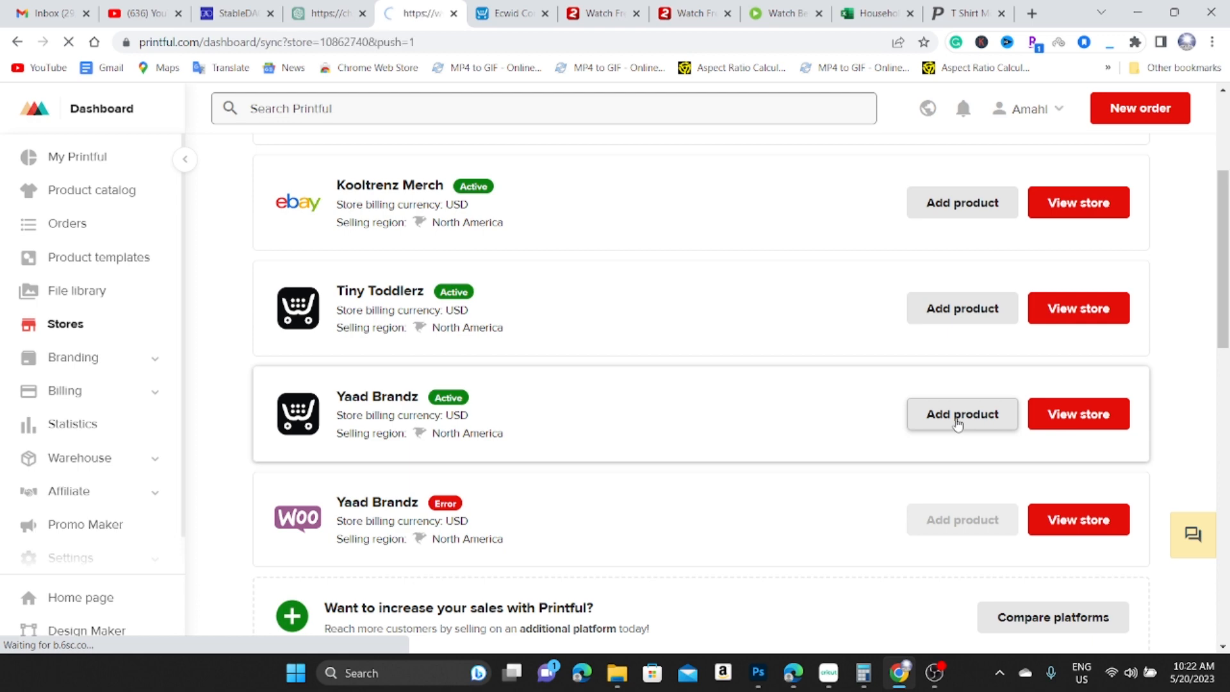
# Scroll the product catalog down to the Women's Crop Top | AS Colour 4062.
pyautogui.scroll(-4, 665, 343)
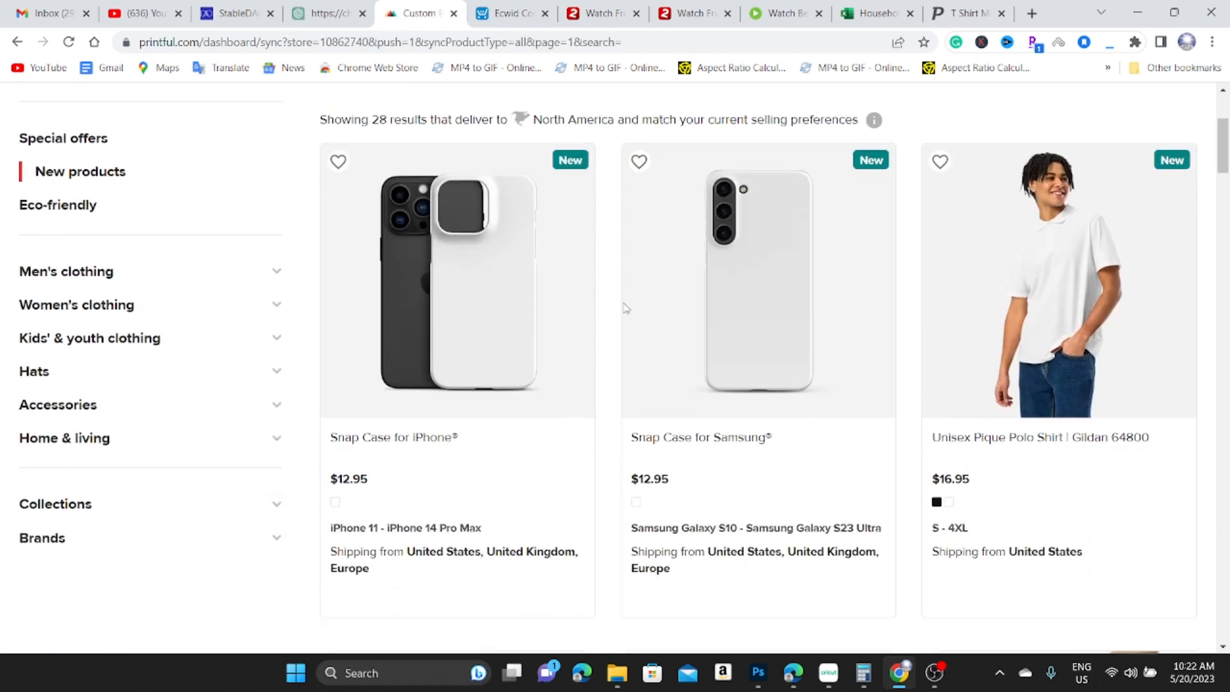
pyautogui.scroll(-1, 679, 327)
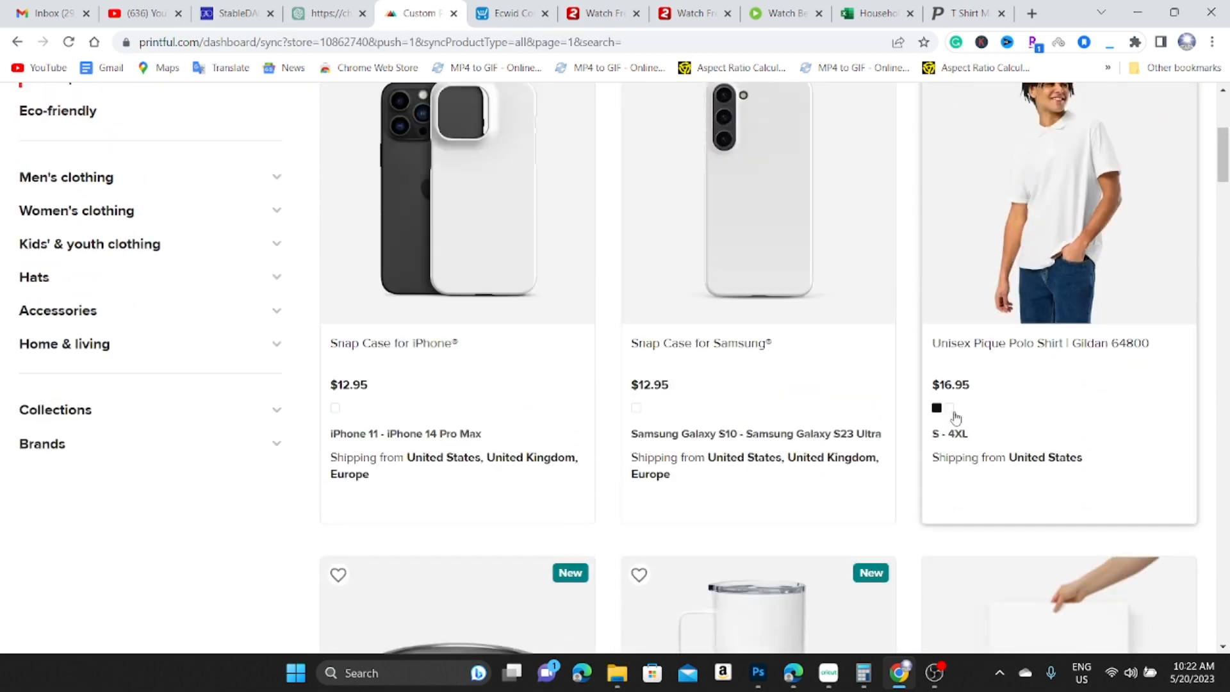
pyautogui.scroll(1, 956, 418)
pyautogui.scroll(-7, 704, 417)
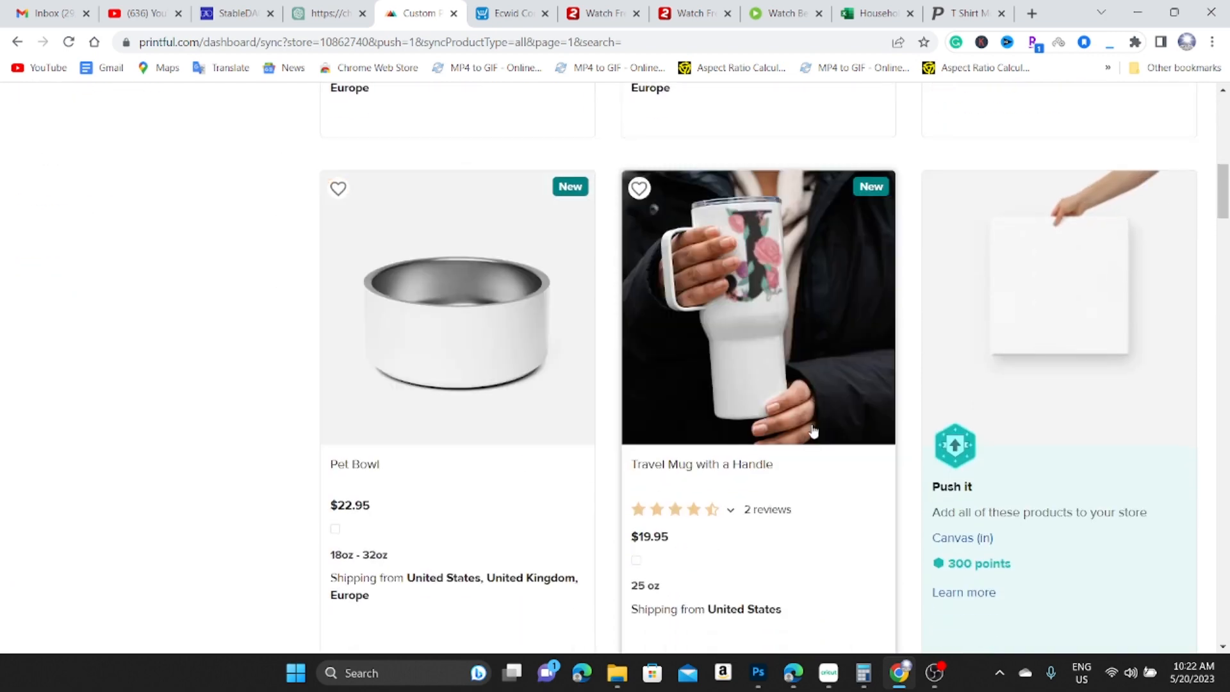
pyautogui.scroll(-10, 812, 431)
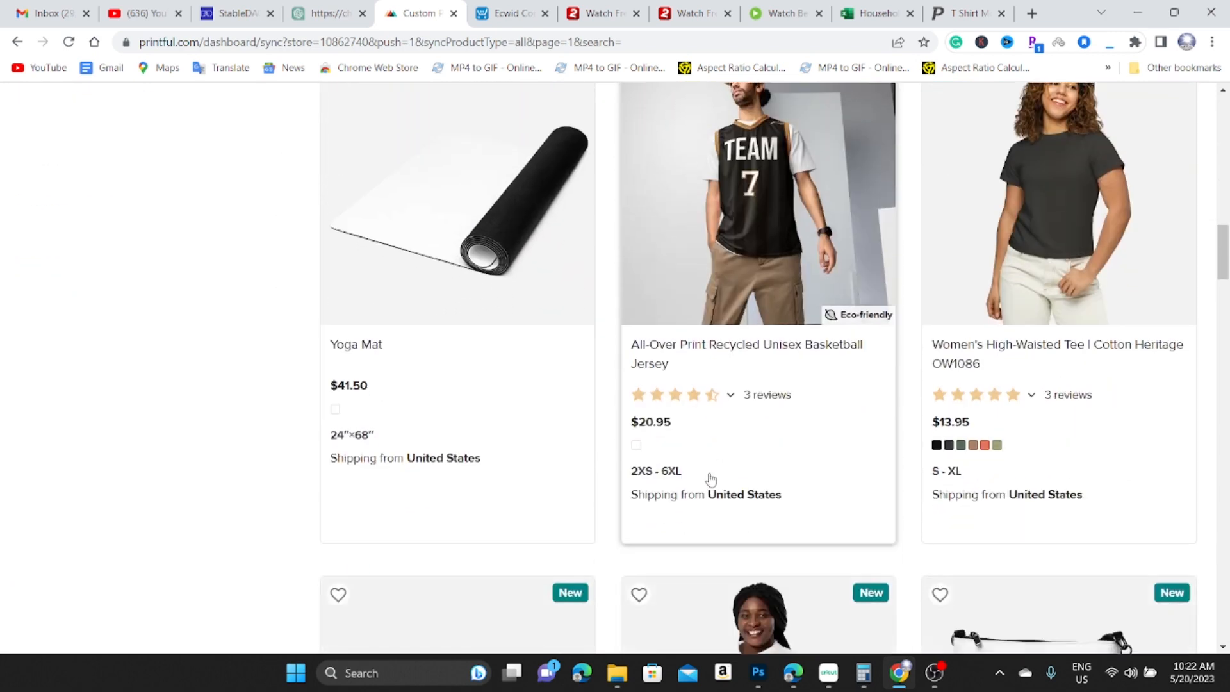
pyautogui.scroll(-4, 717, 484)
pyautogui.scroll(6, 704, 493)
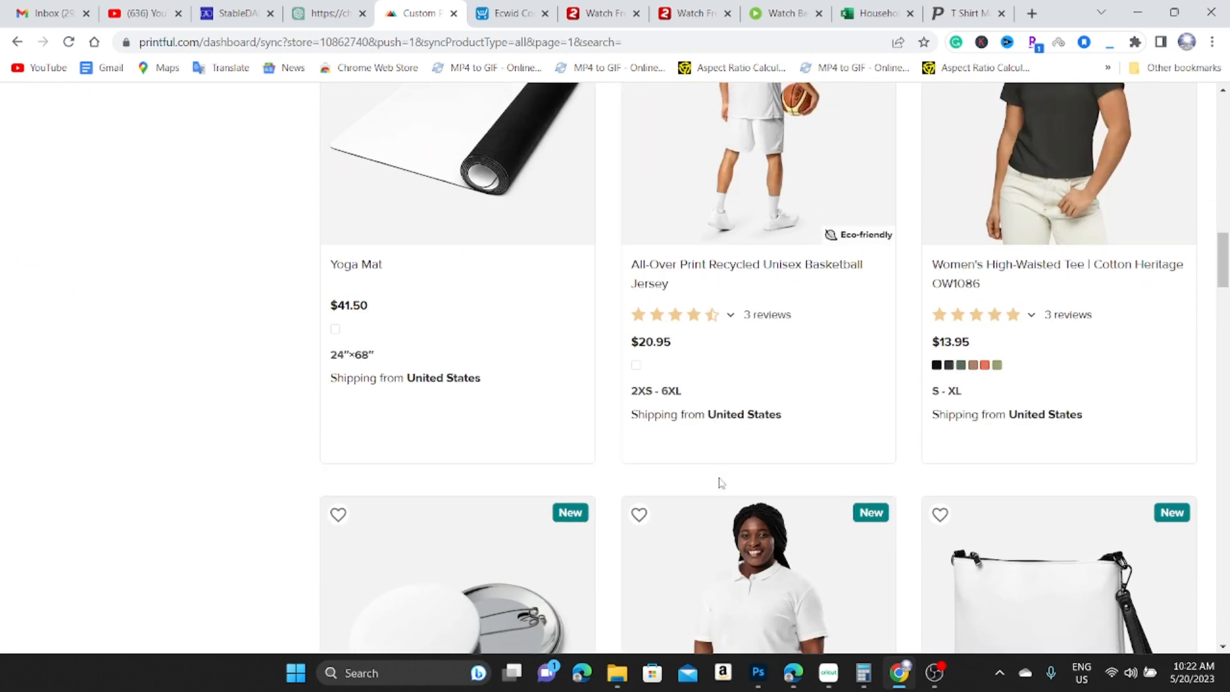
pyautogui.scroll(-10, 868, 474)
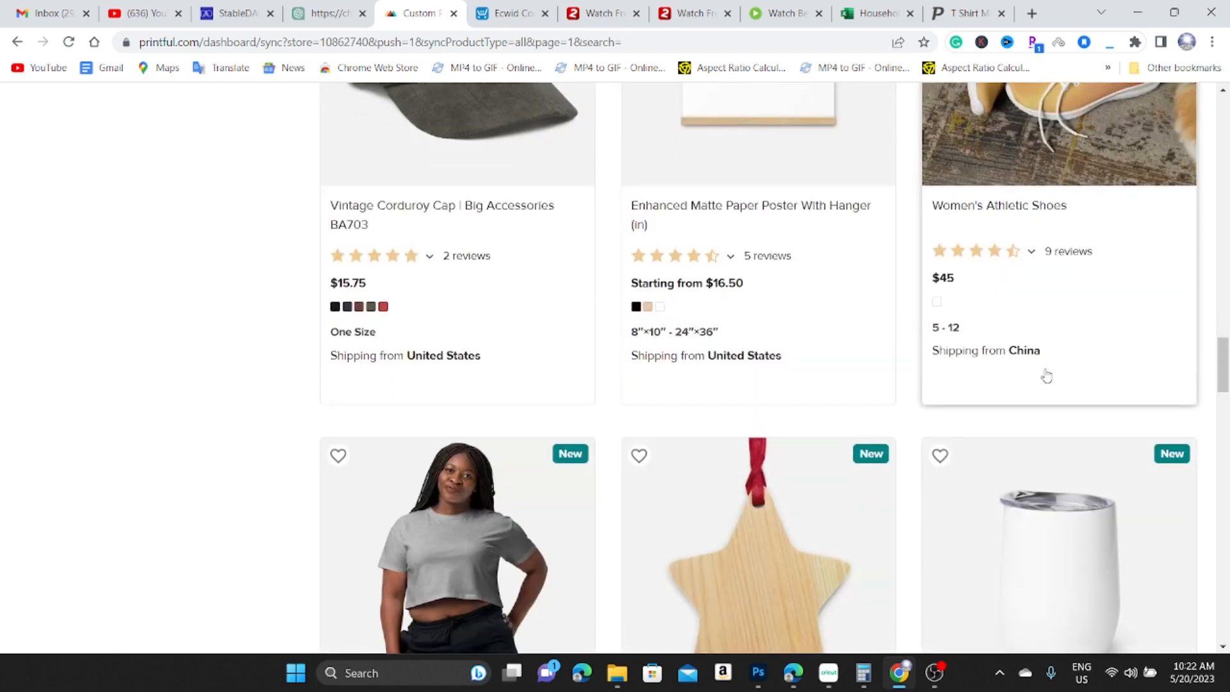
pyautogui.scroll(2, 1044, 376)
pyautogui.scroll(-5, 983, 403)
pyautogui.scroll(-3, 670, 412)
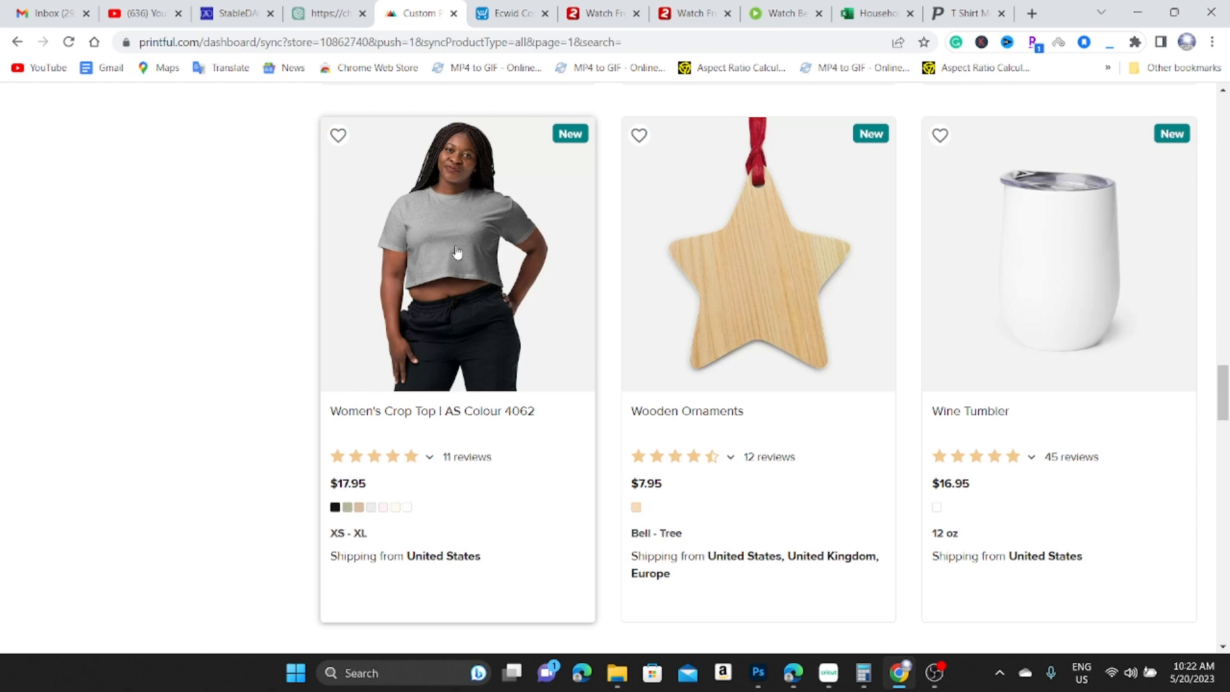
# Open the Women's Crop Top design setup with Black as the only colour, and bring up the file library.
pyautogui.click(467, 282)
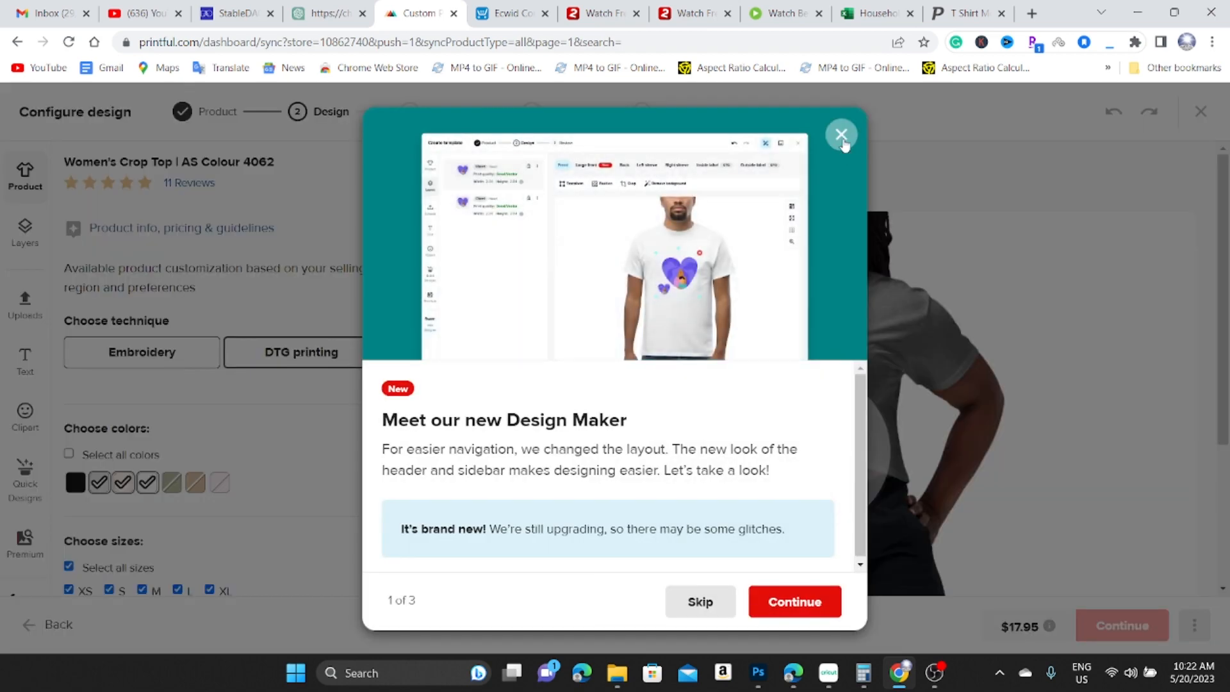
pyautogui.click(842, 137)
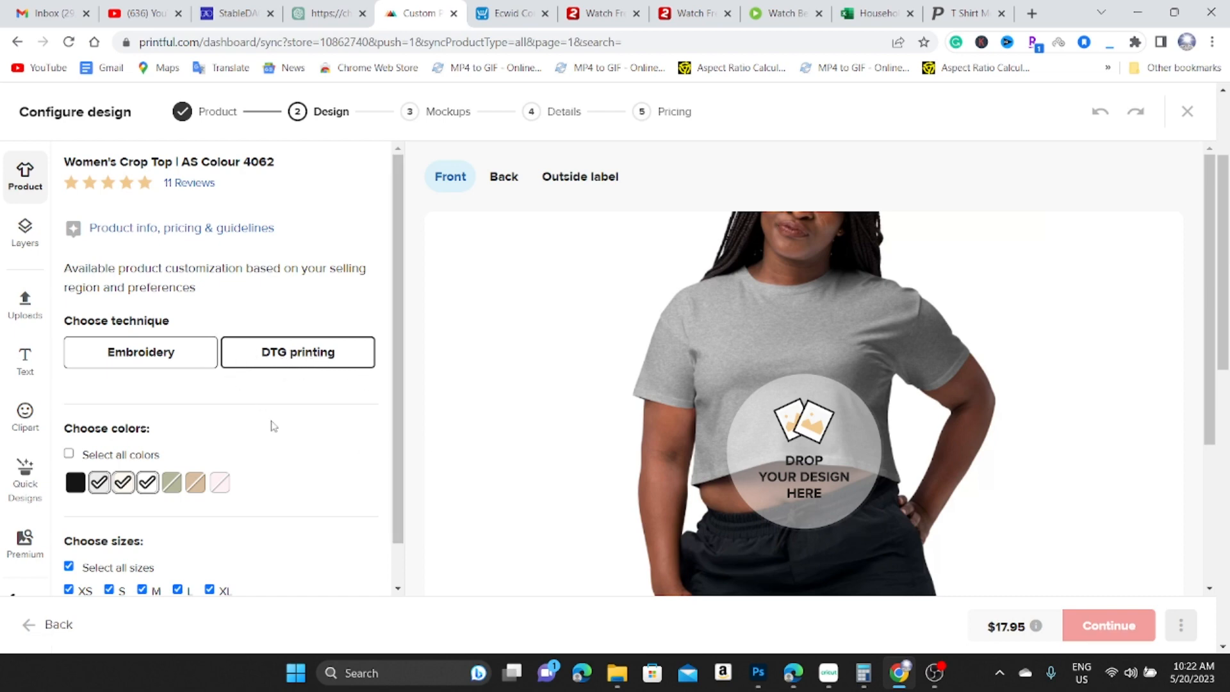
pyautogui.click(75, 482)
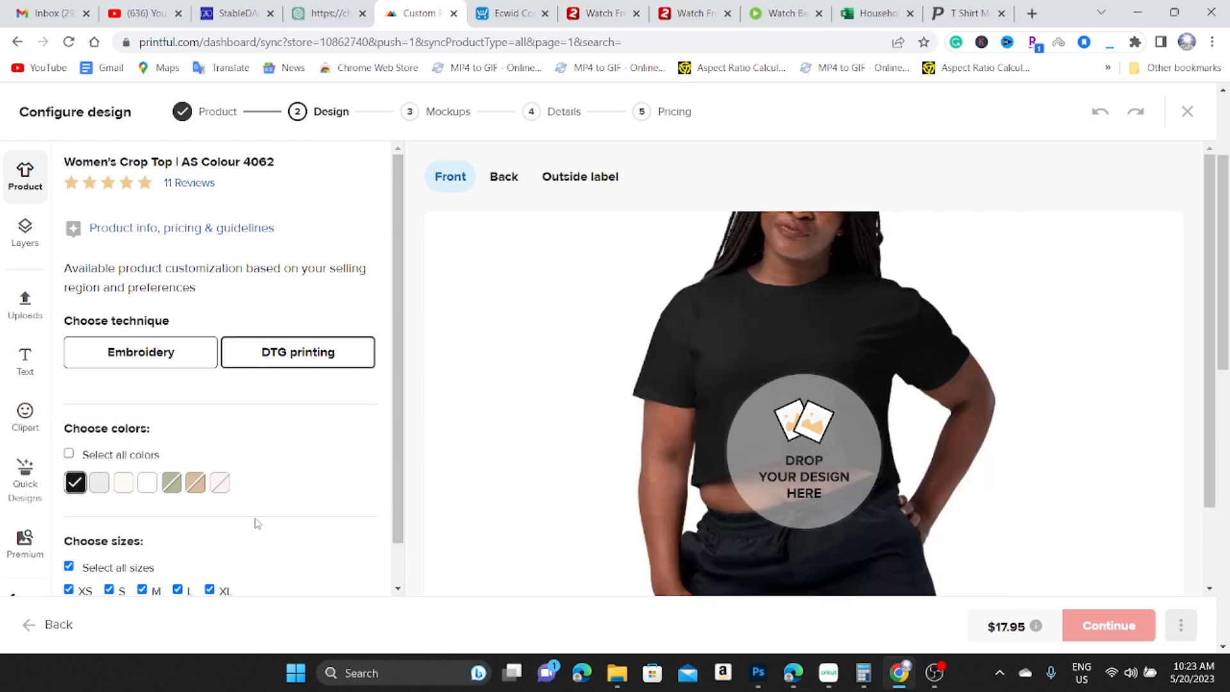
pyautogui.click(806, 470)
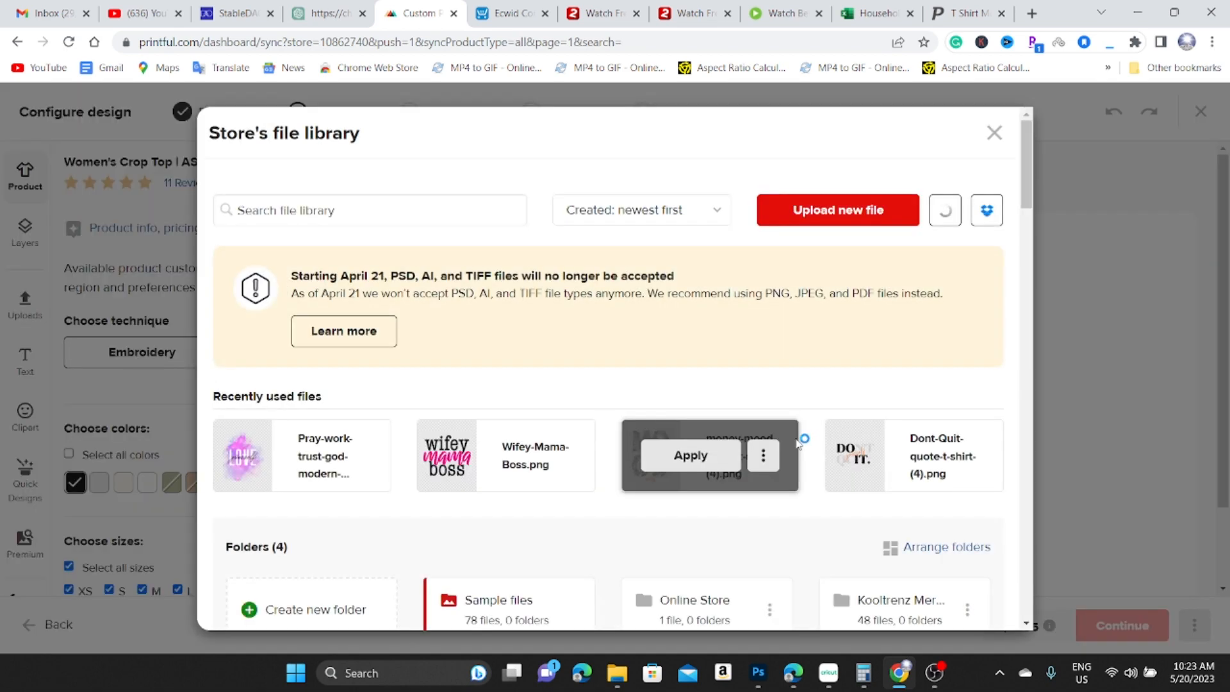
# Upload Rudeoutaorda.png and apply it to the crop top design.
pyautogui.click(840, 219)
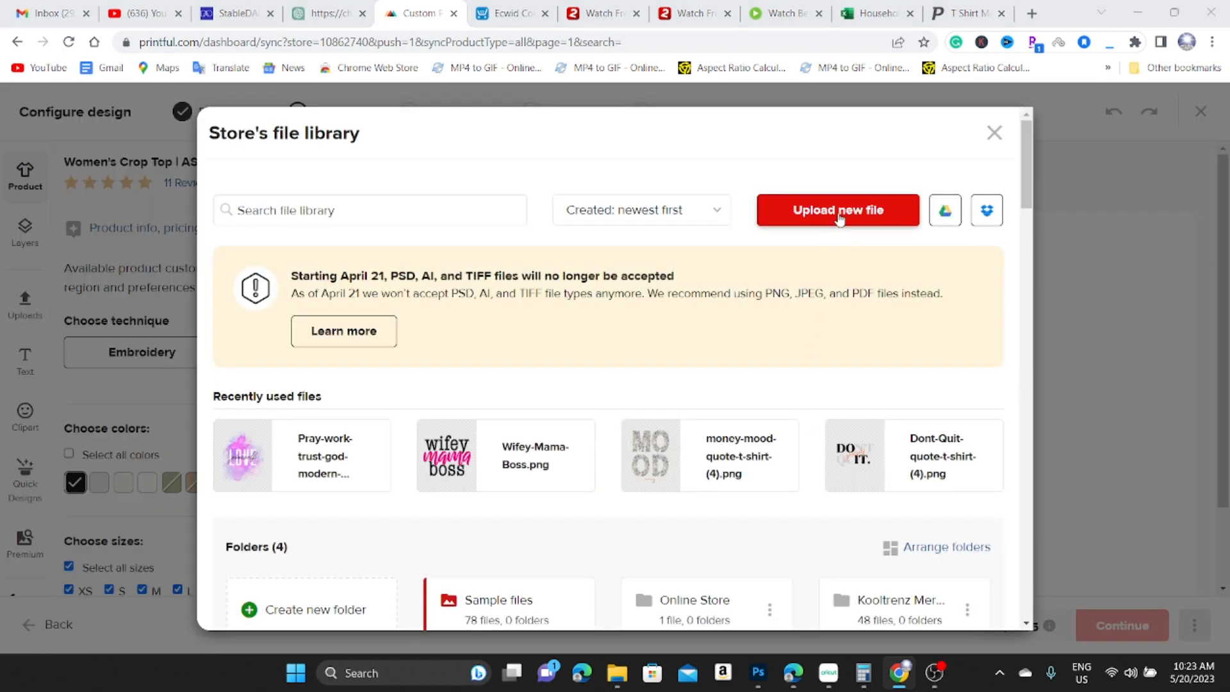
pyautogui.click(864, 580)
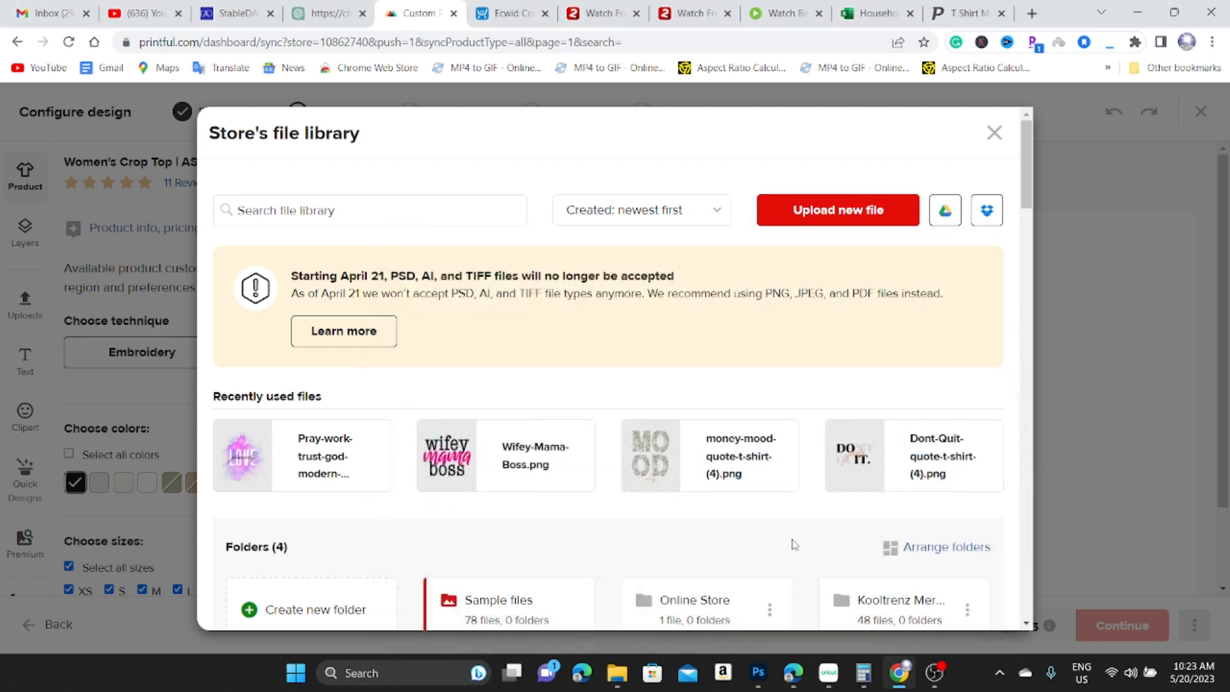
pyautogui.scroll(-2, 409, 346)
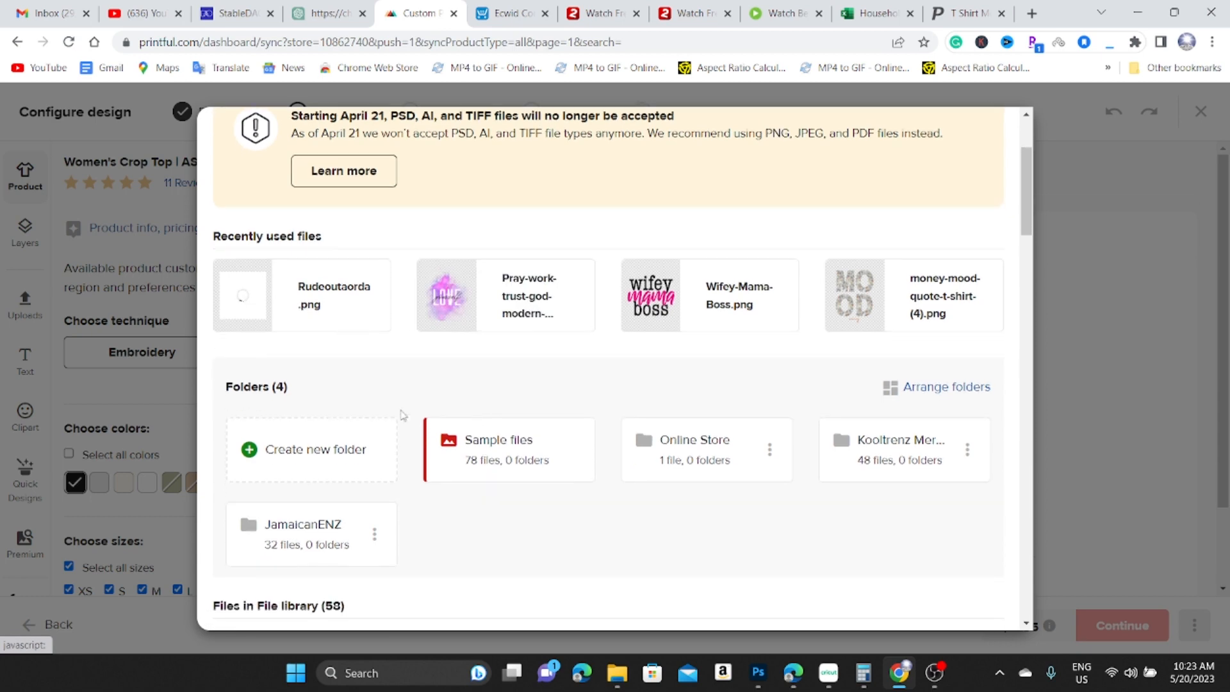
pyautogui.scroll(2, 704, 320)
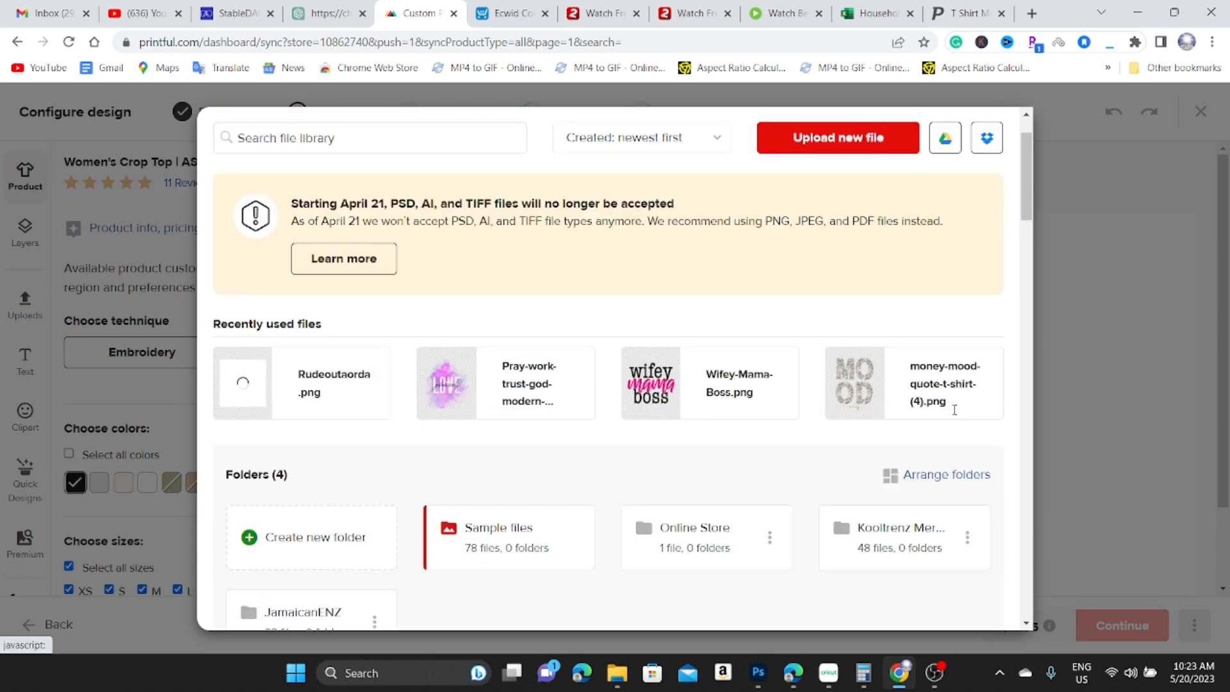
pyautogui.moveTo(243, 458)
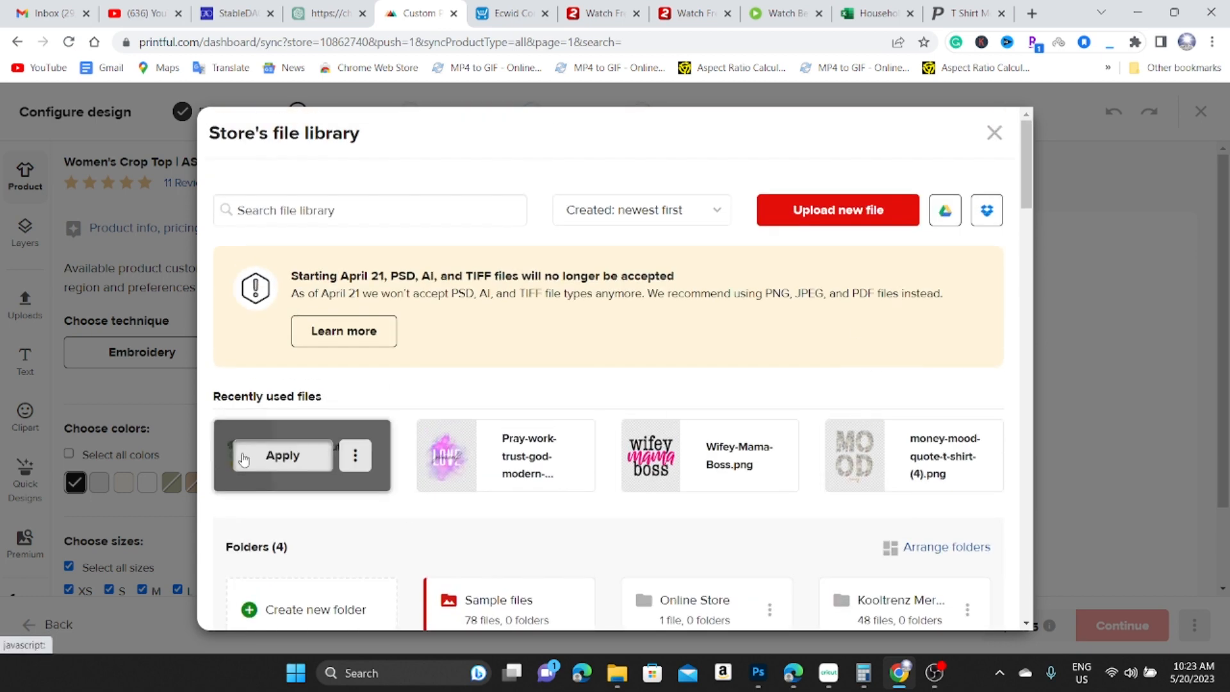
pyautogui.click(282, 455)
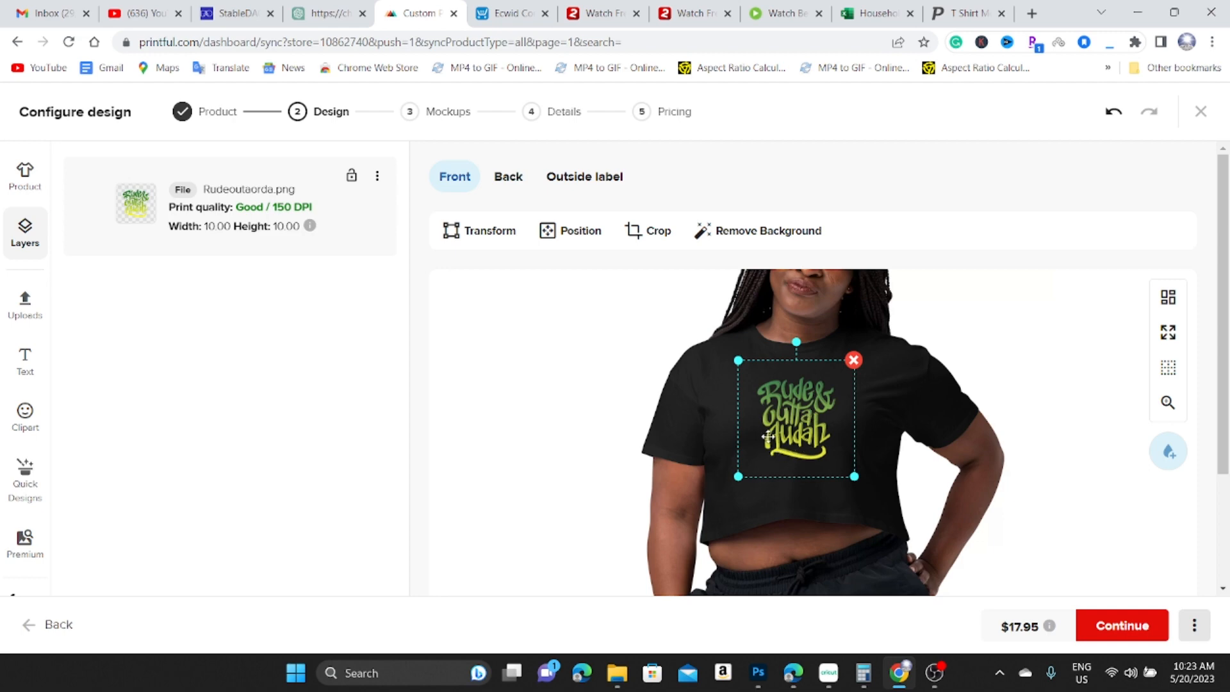
# Enlarge the Rude & Outta Audah artwork to 12.13 in on the front and nudge it higher.
pyautogui.moveTo(736, 359); pyautogui.dragTo(726, 347)
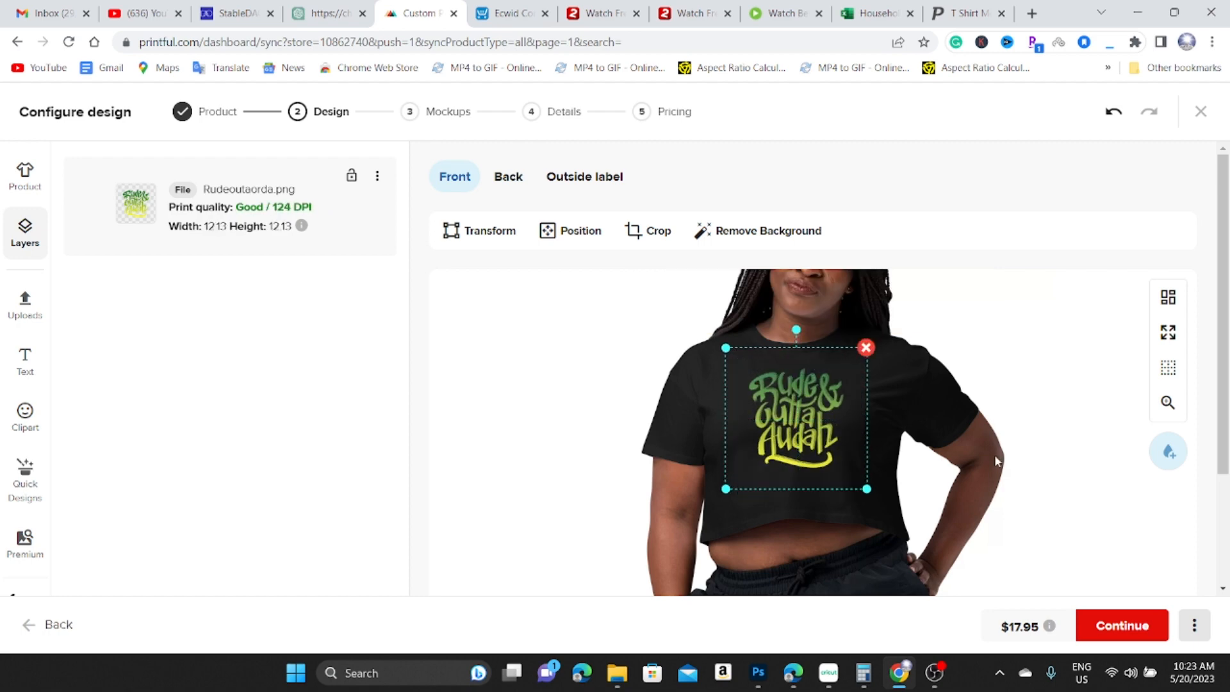
pyautogui.moveTo(811, 420); pyautogui.dragTo(810, 420)
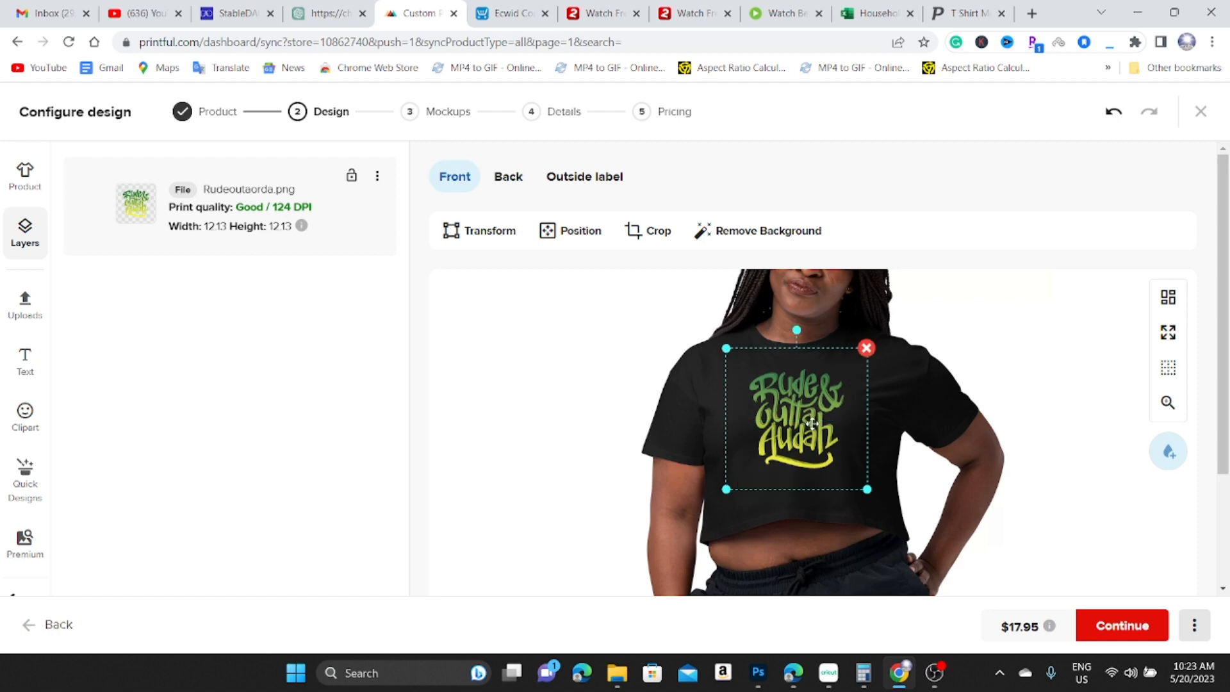
pyautogui.press('Up')
pyautogui.press('Up')
pyautogui.press('Up')
pyautogui.press('Up')
pyautogui.press('Up')
pyautogui.press('Up')
pyautogui.click(886, 430)
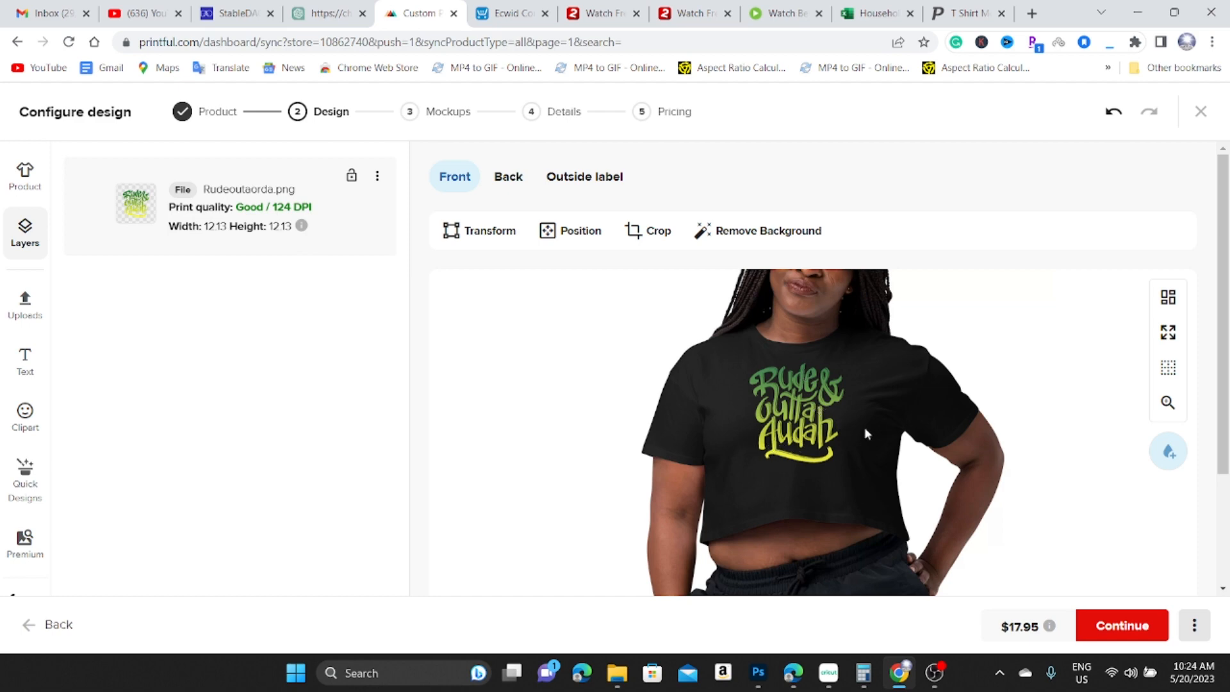
pyautogui.scroll(-1, 800, 438)
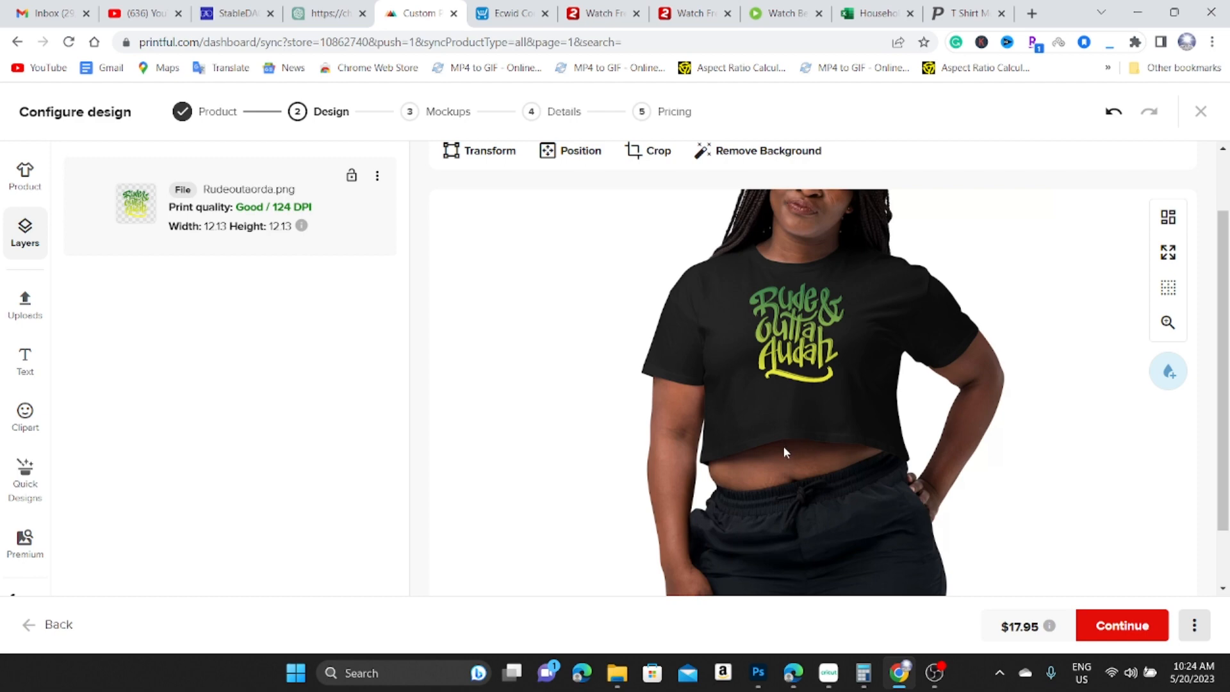
pyautogui.scroll(-1, 828, 457)
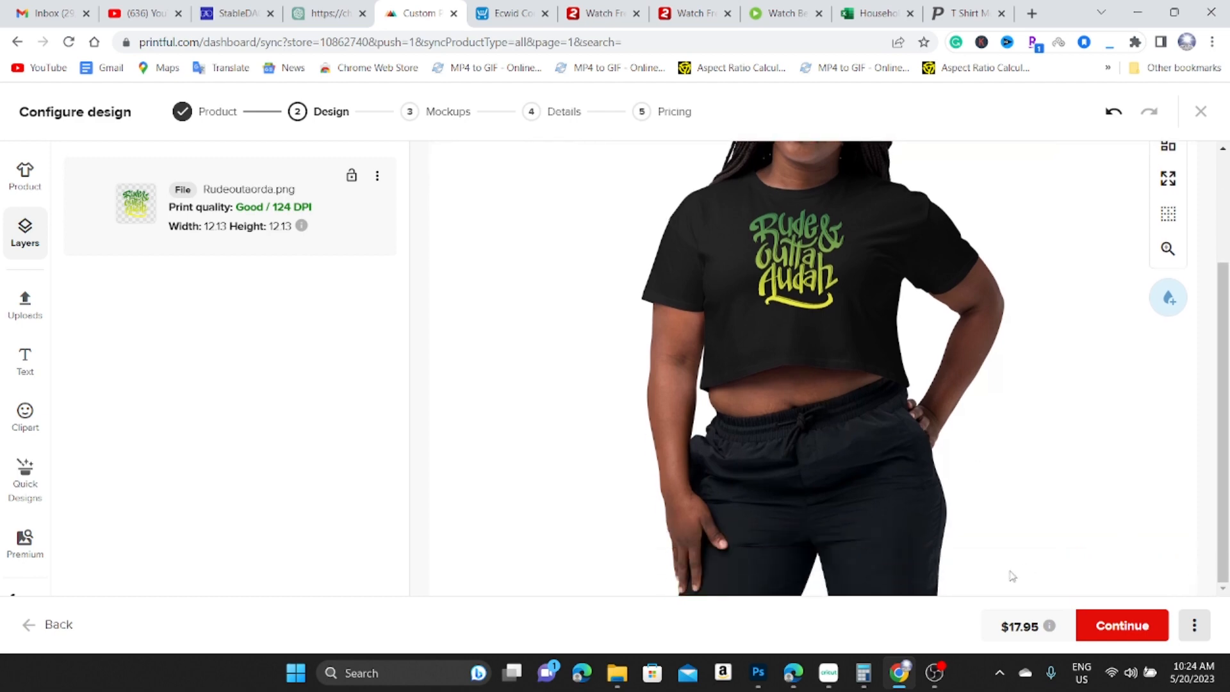
pyautogui.click(1106, 630)
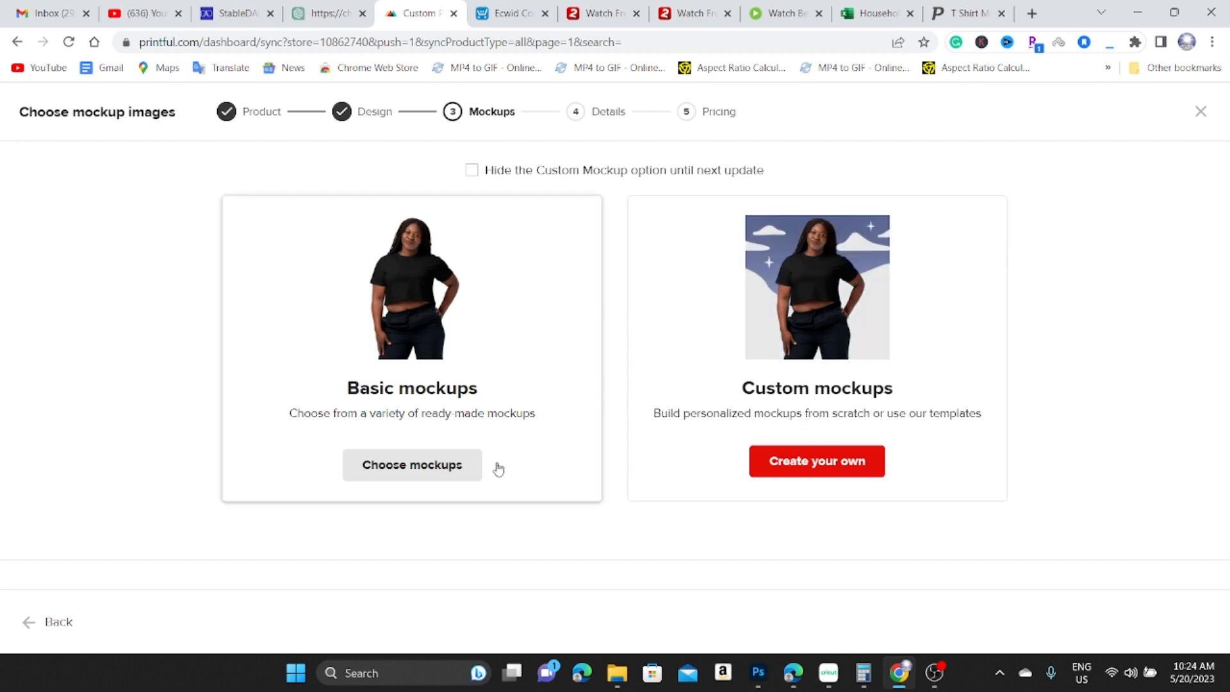
# Add the flat black tee and plain flat tee as extra mockups, leaving out the denim-skirt one.
pyautogui.click(443, 473)
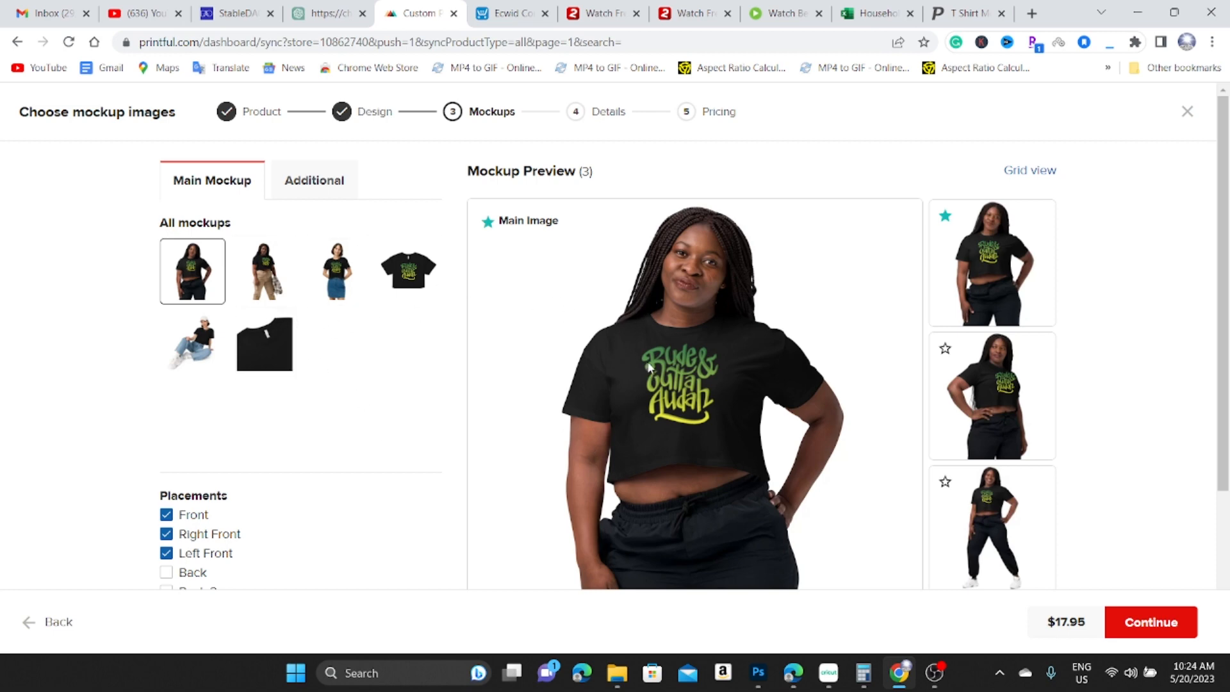
pyautogui.click(322, 182)
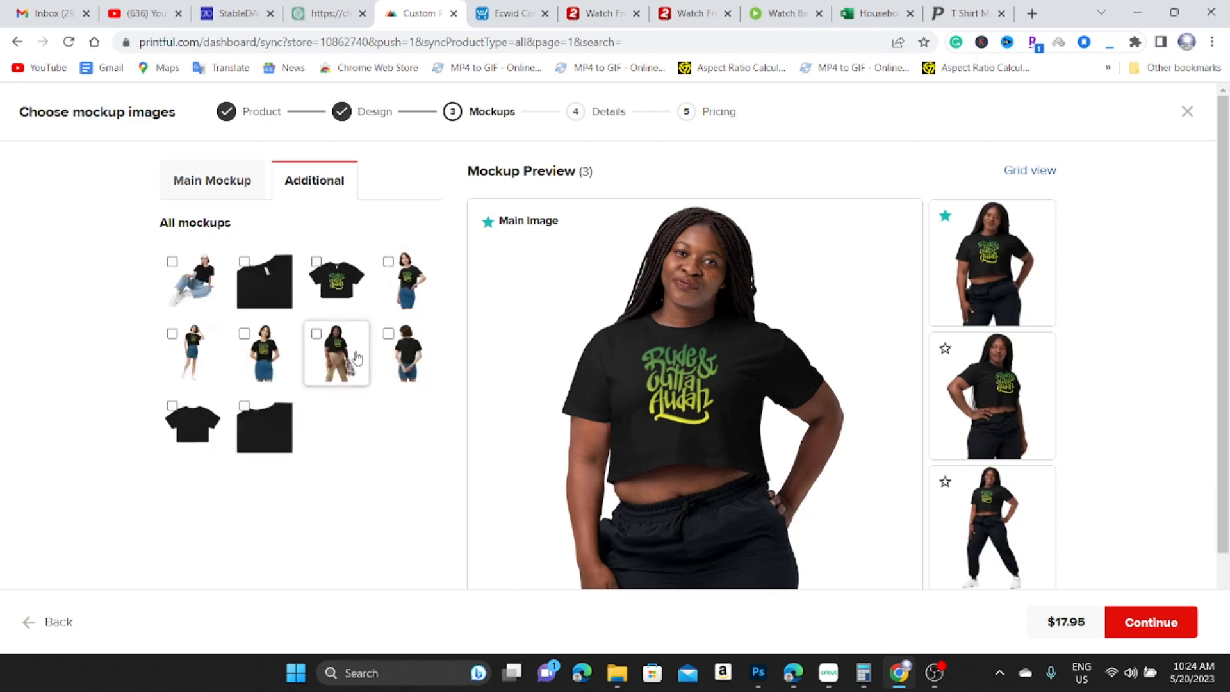
pyautogui.click(259, 339)
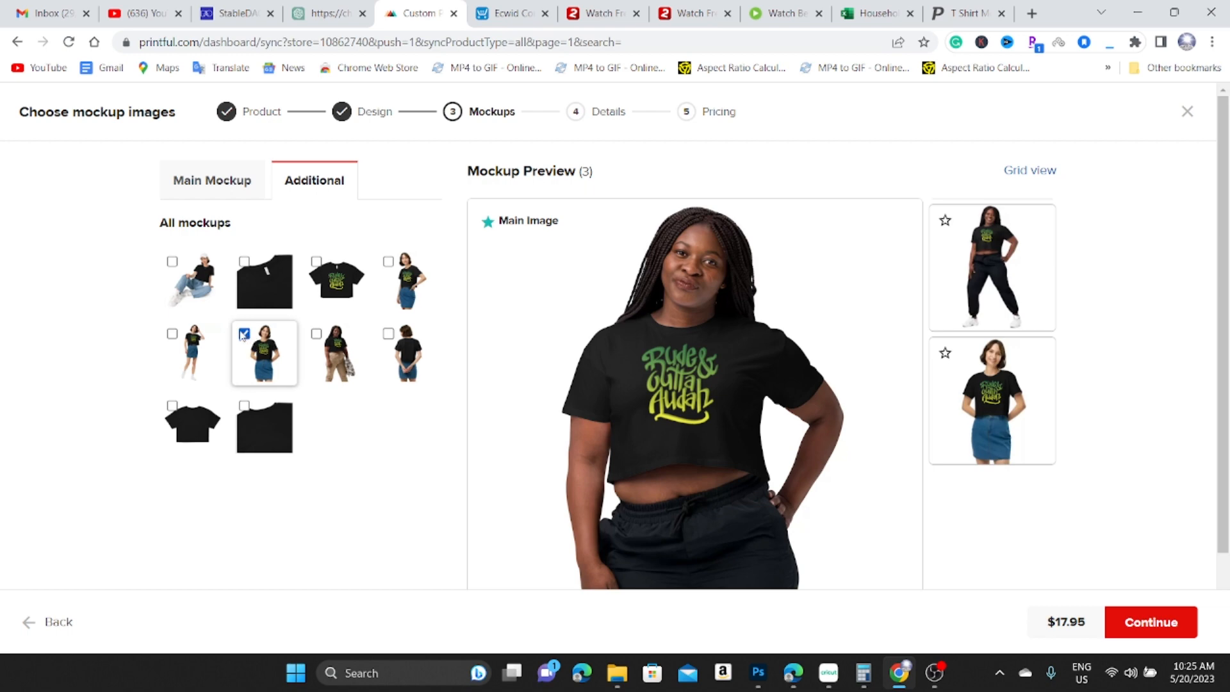
pyautogui.click(243, 333)
pyautogui.click(318, 268)
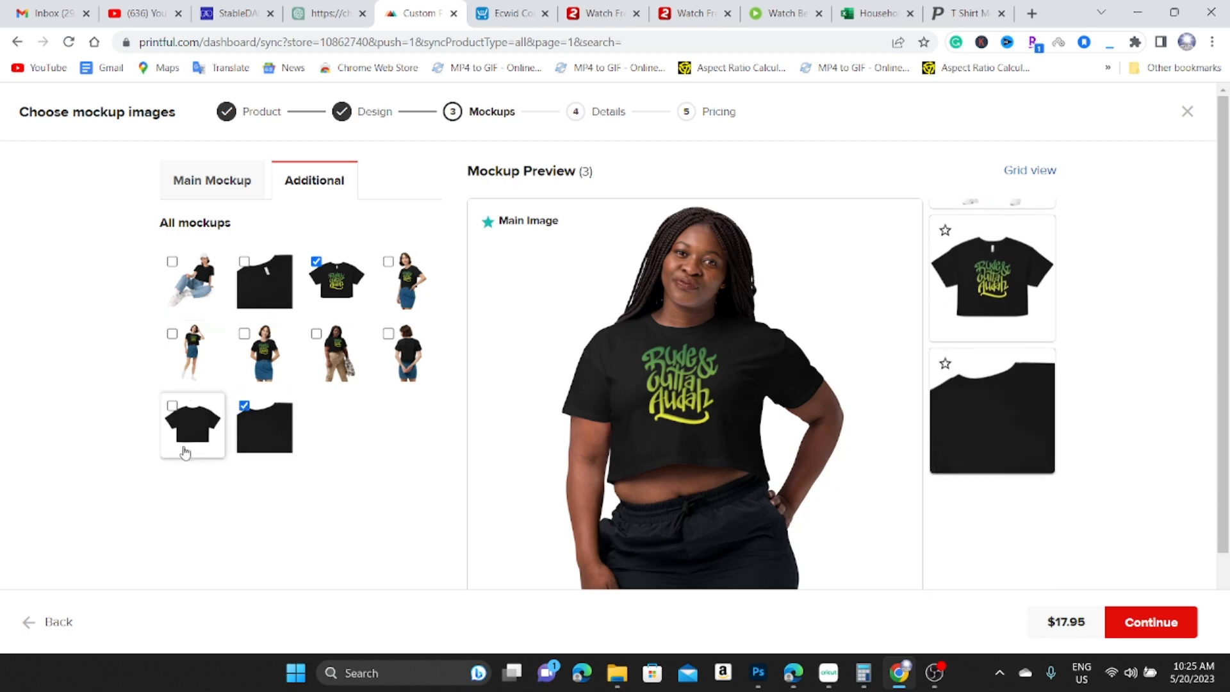
pyautogui.click(172, 406)
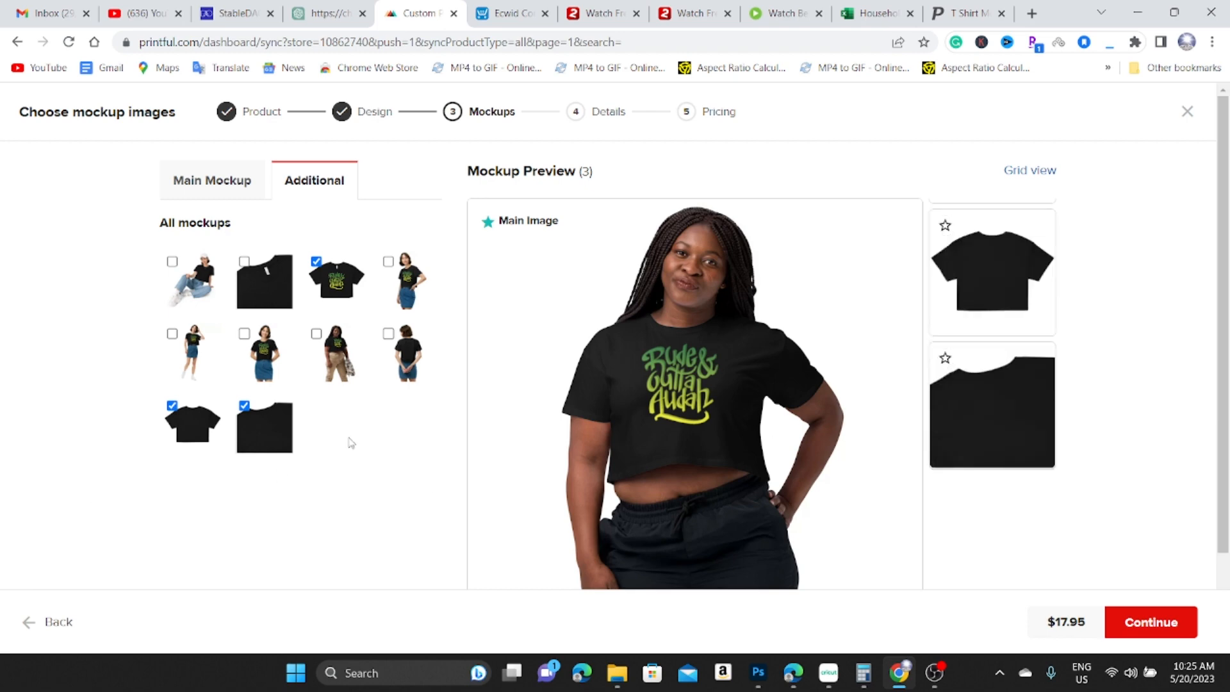
pyautogui.click(1168, 624)
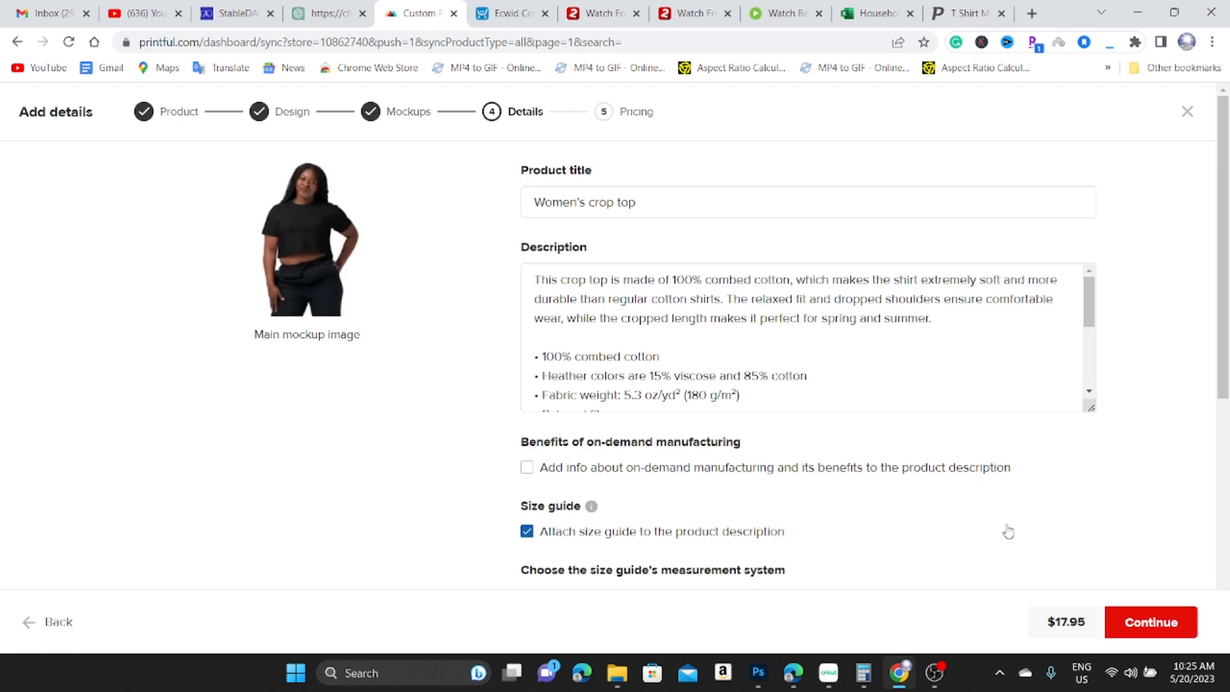
# Retitle the product 'Rude Jamaican Women's crop top' and review its description and Imperial size guide.
pyautogui.click(540, 199)
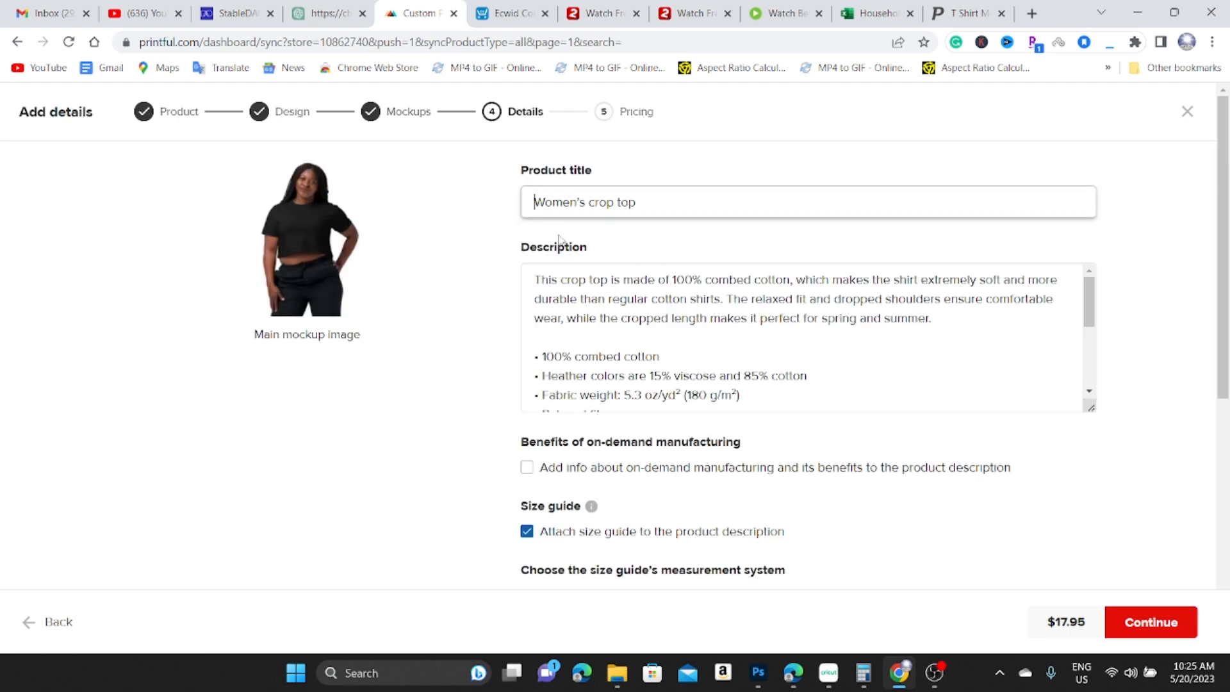
pyautogui.write('R')
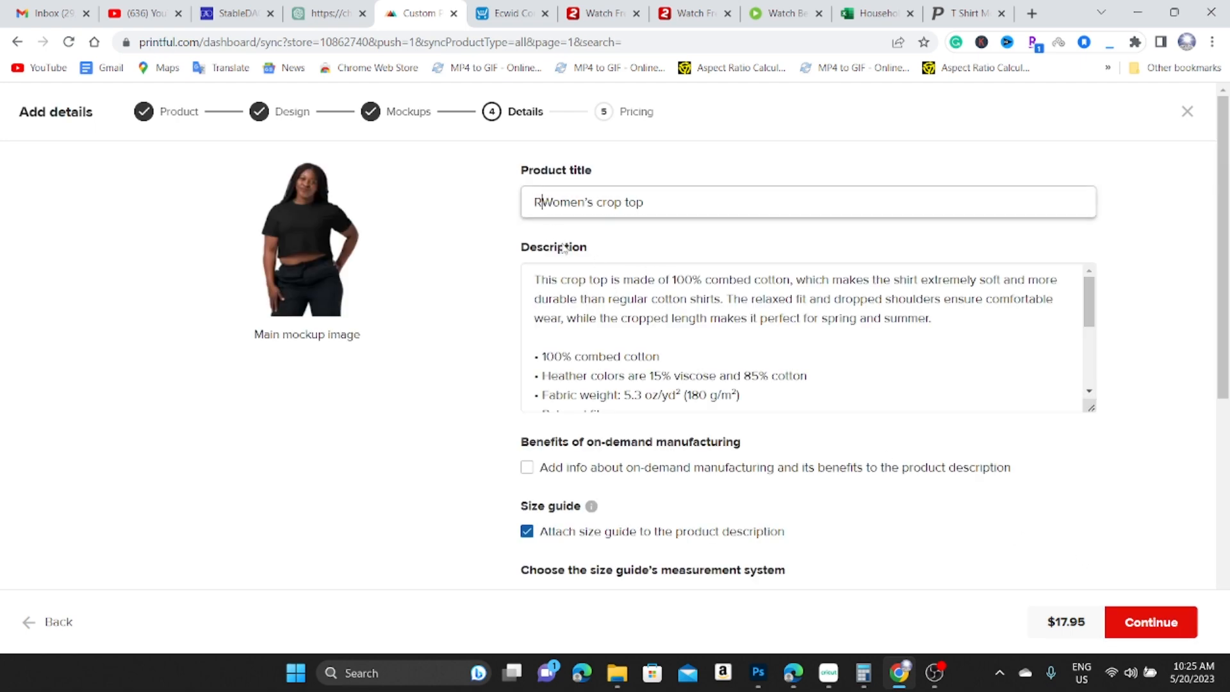
pyautogui.write('ude & Ou')
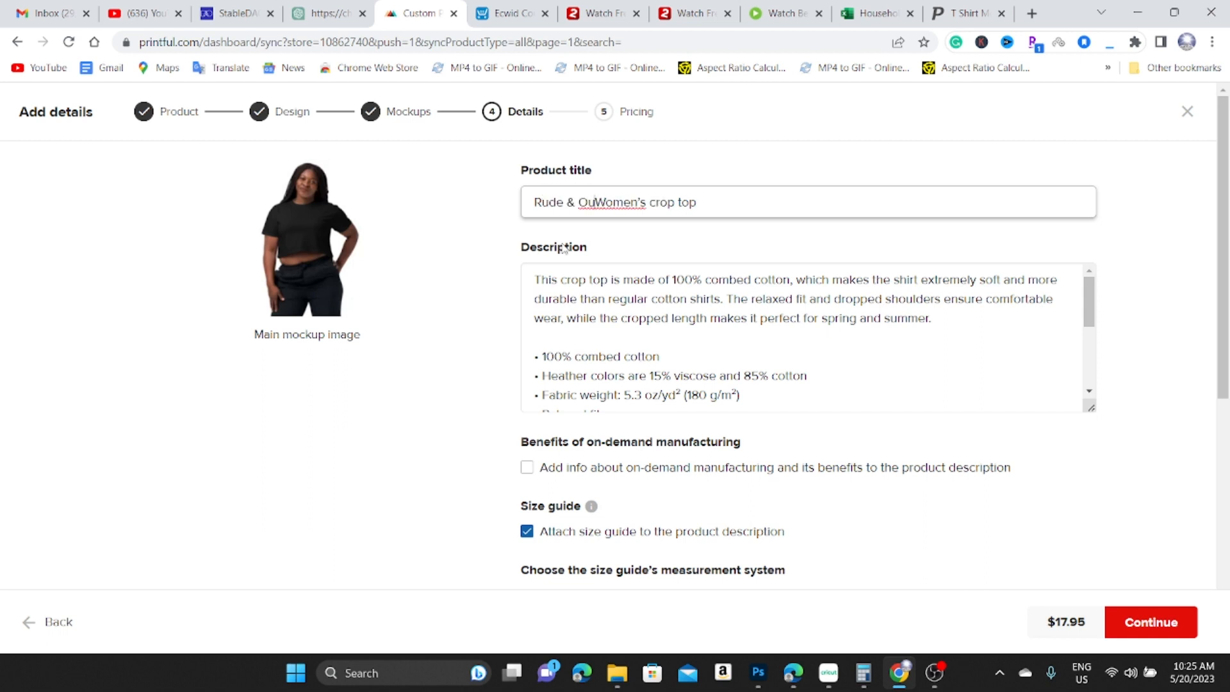
pyautogui.press('BackSpace')
pyautogui.press('BackSpace')
pyautogui.press('BackSpace')
pyautogui.press('BackSpace')
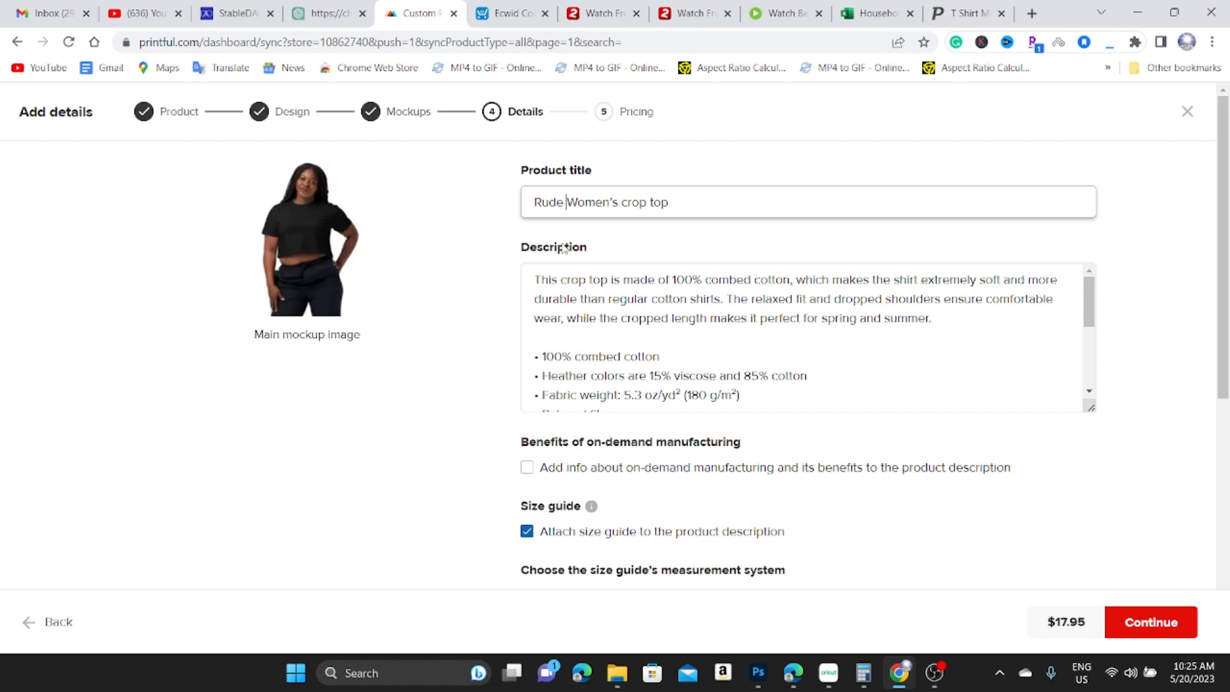
pyautogui.write('Jamaican')
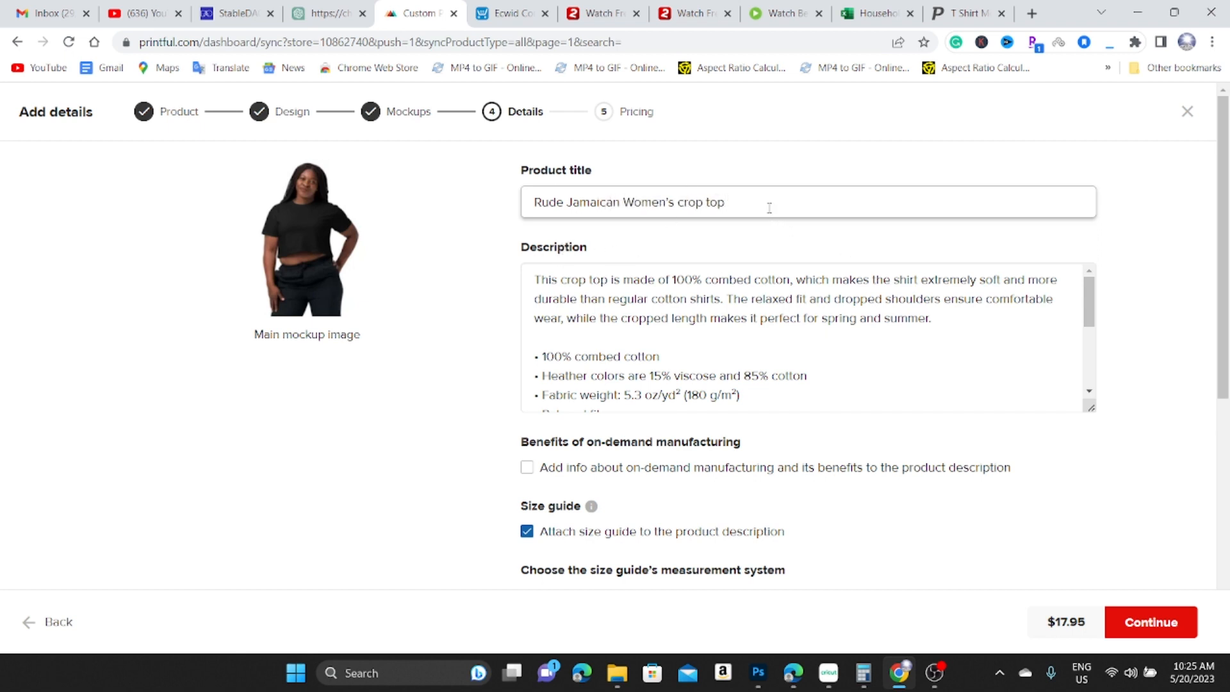
pyautogui.scroll(-2, 704, 355)
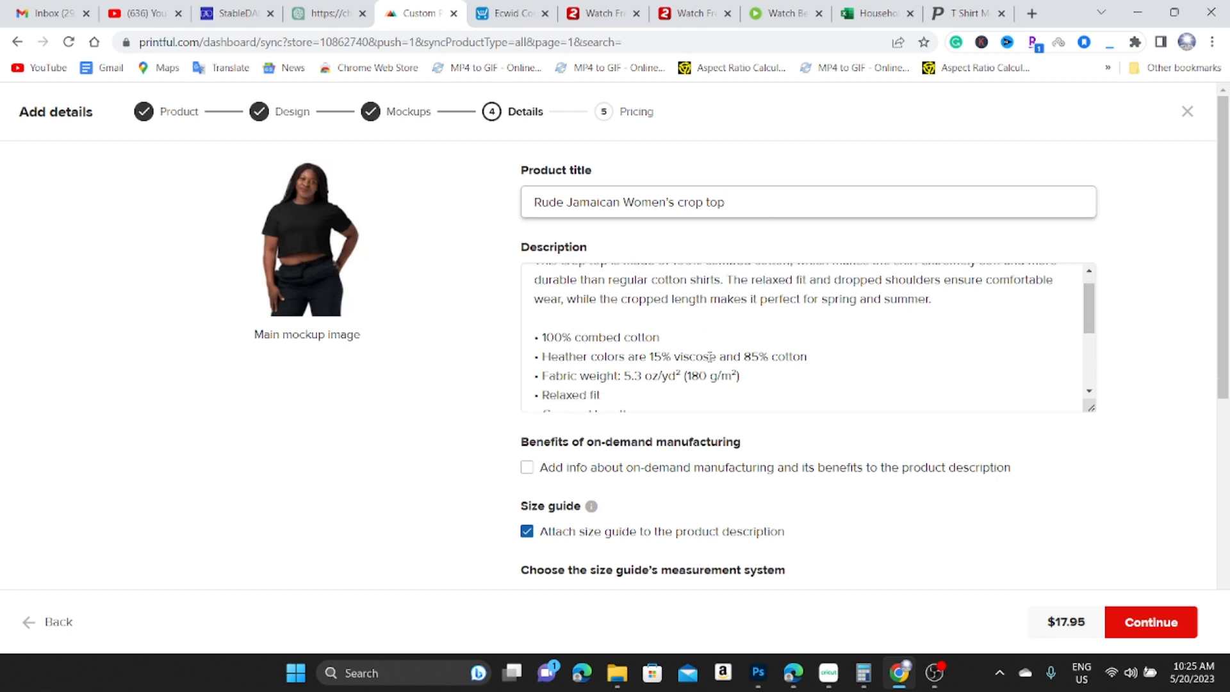
pyautogui.scroll(2, 683, 386)
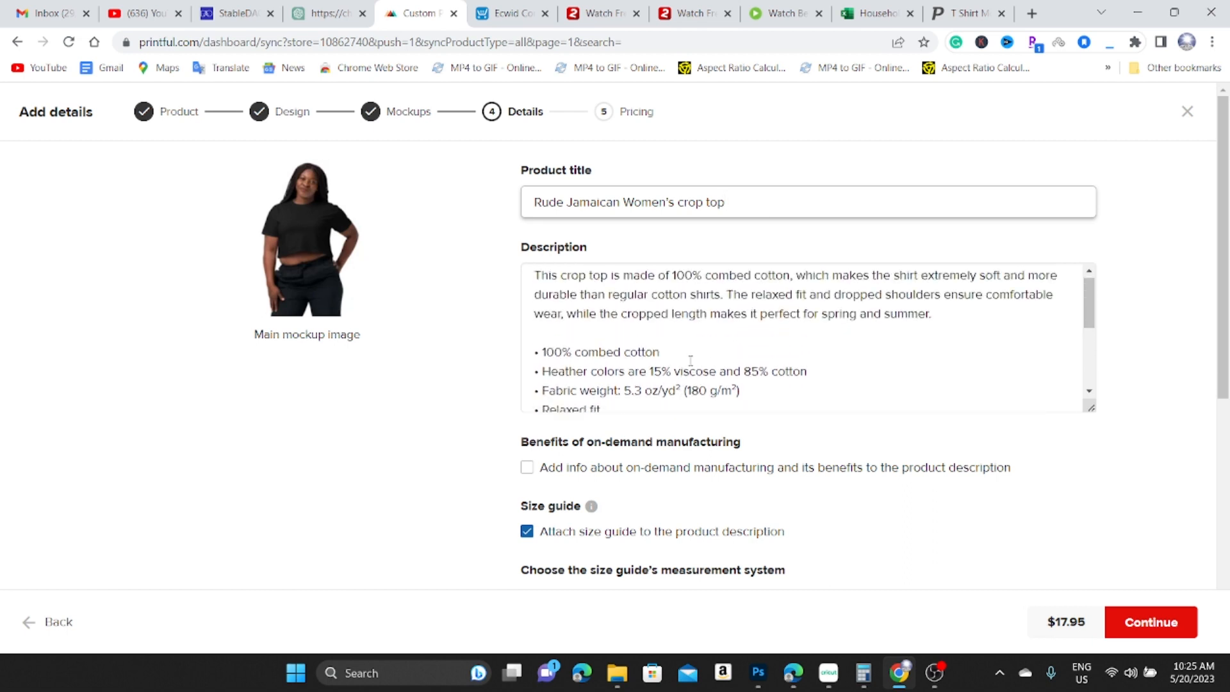
pyautogui.scroll(-3, 691, 366)
pyautogui.scroll(-4, 658, 388)
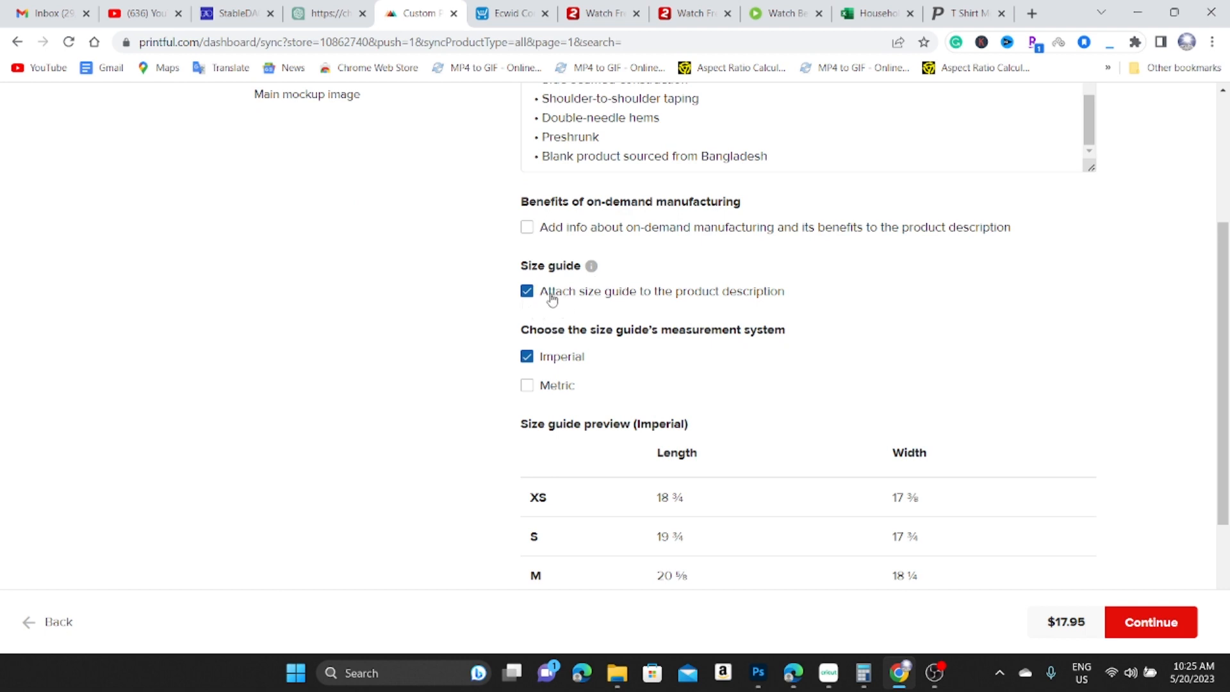
pyautogui.scroll(-4, 782, 402)
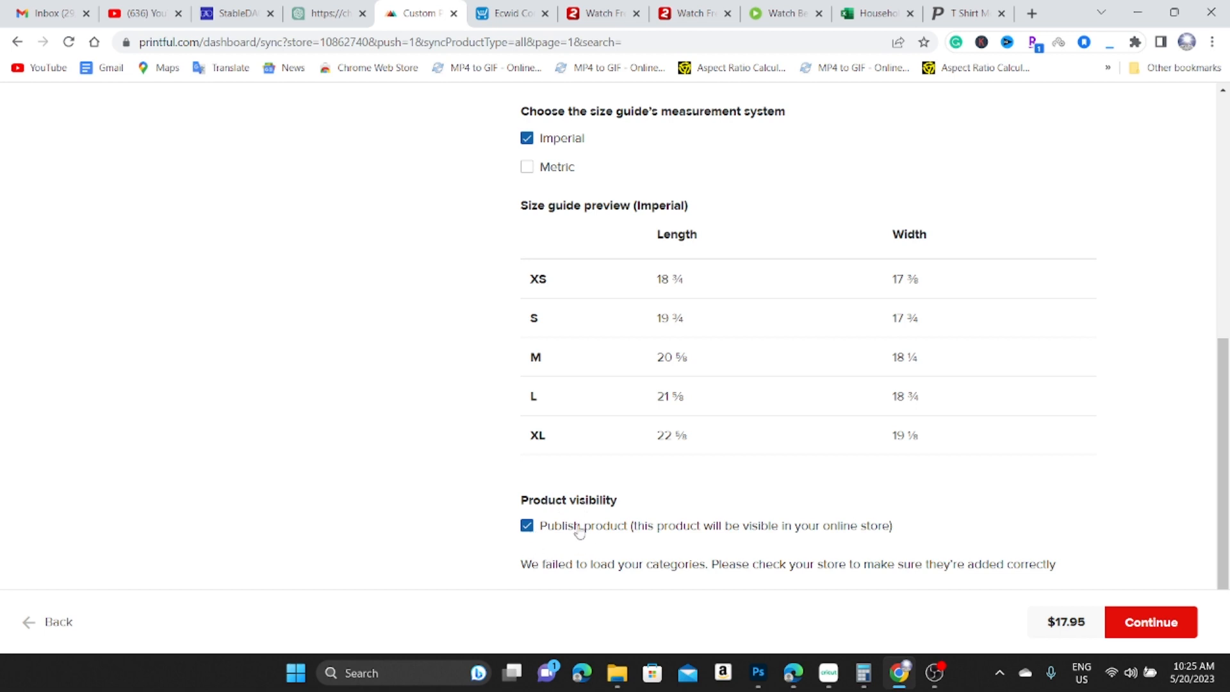
# On the pricing step, highlight the $17.95 Printful price and $10 revenue at $27.95 retail.
pyautogui.click(1147, 626)
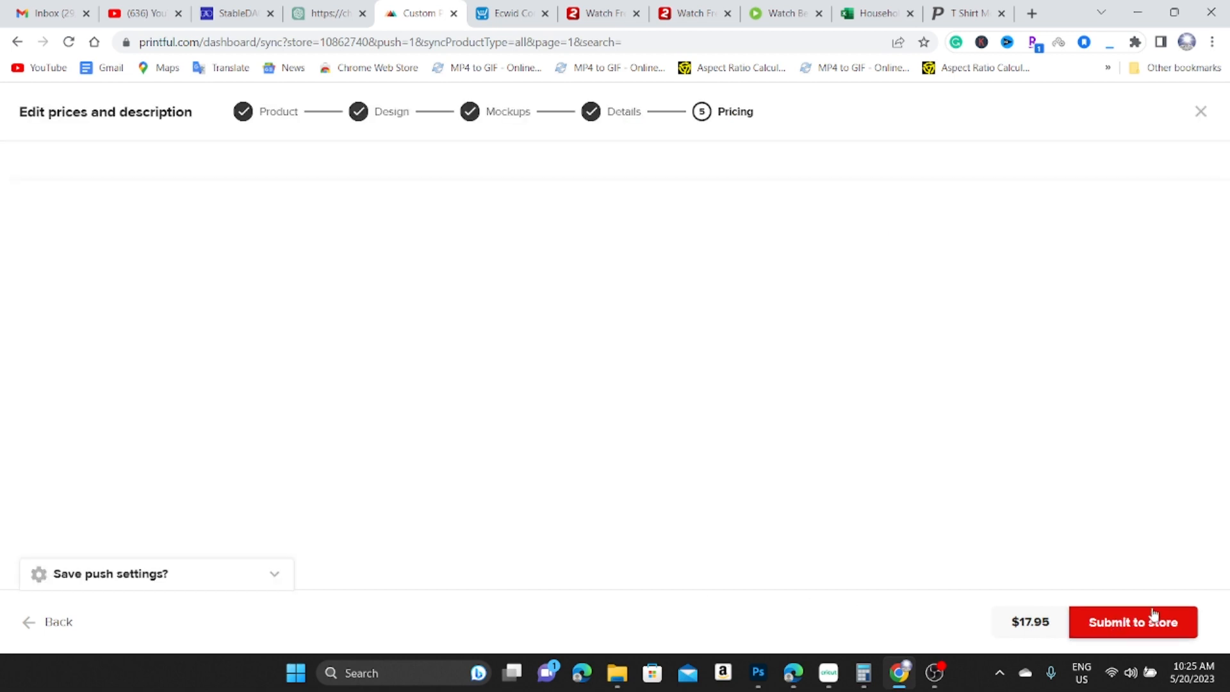
pyautogui.scroll(-3, 551, 483)
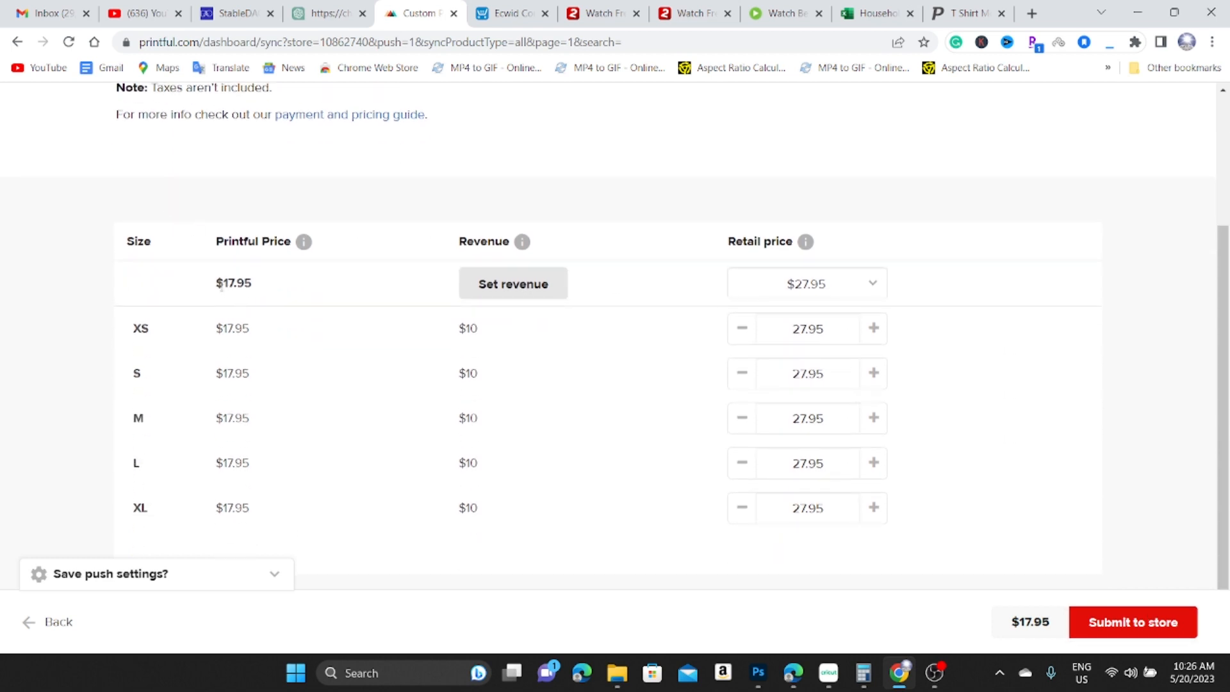
pyautogui.moveTo(220, 286); pyautogui.dragTo(255, 283)
pyautogui.moveTo(458, 329); pyautogui.dragTo(483, 332)
# Save free shipping but not revenue as push defaults, then submit the crop top to the store.
pyautogui.click(970, 336)
pyautogui.click(272, 575)
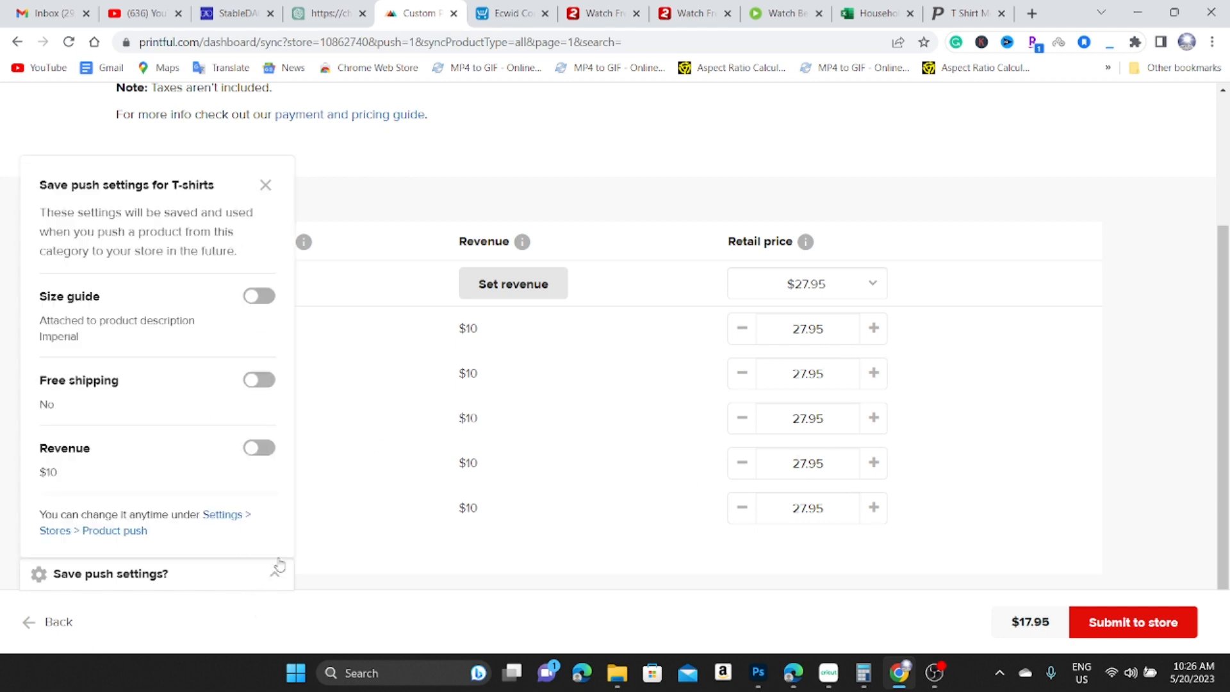
pyautogui.click(259, 381)
pyautogui.click(256, 453)
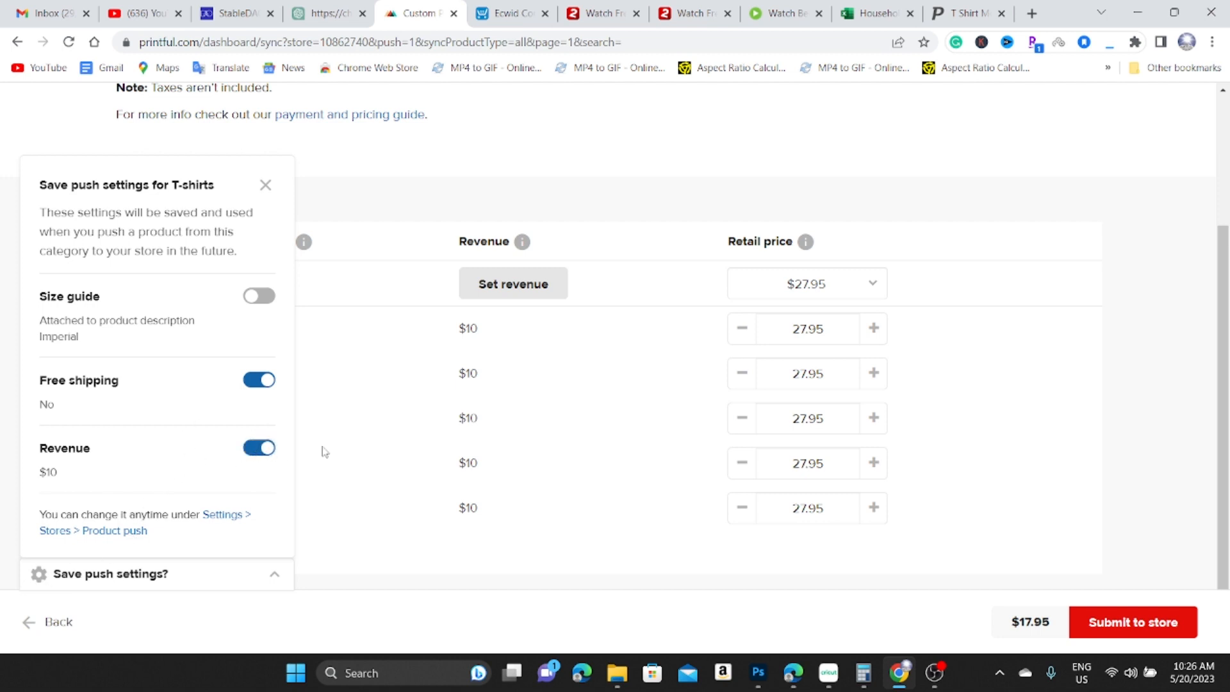
pyautogui.click(268, 451)
pyautogui.click(94, 578)
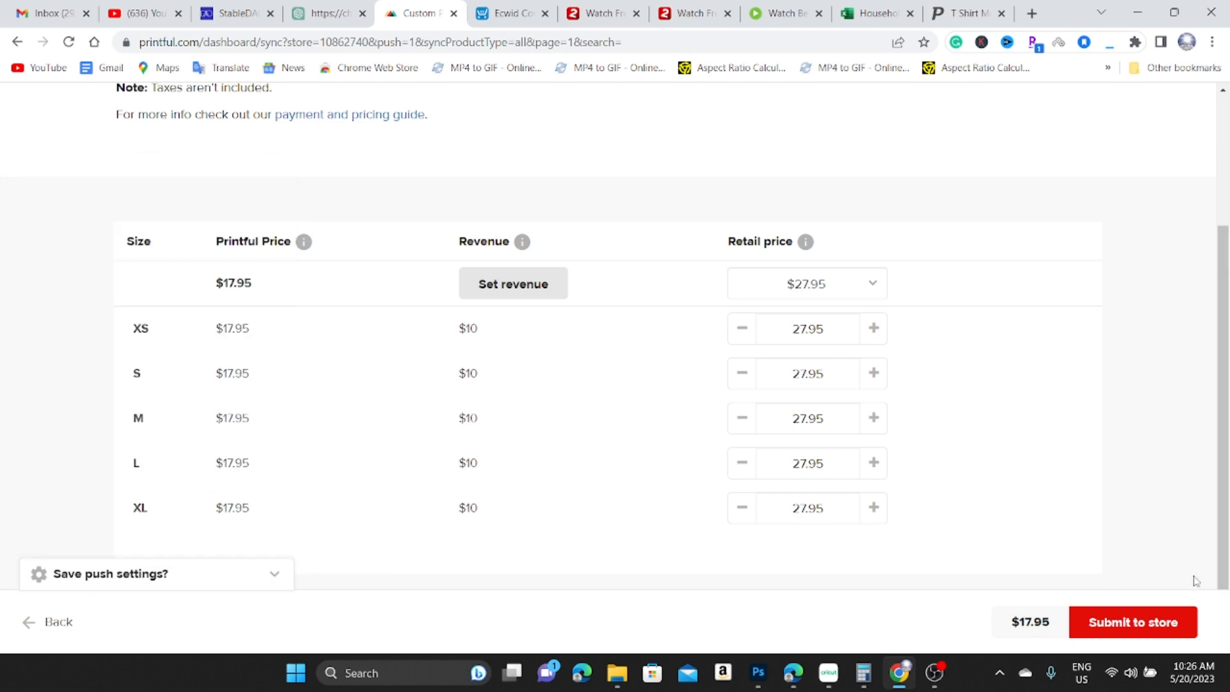
pyautogui.click(1113, 629)
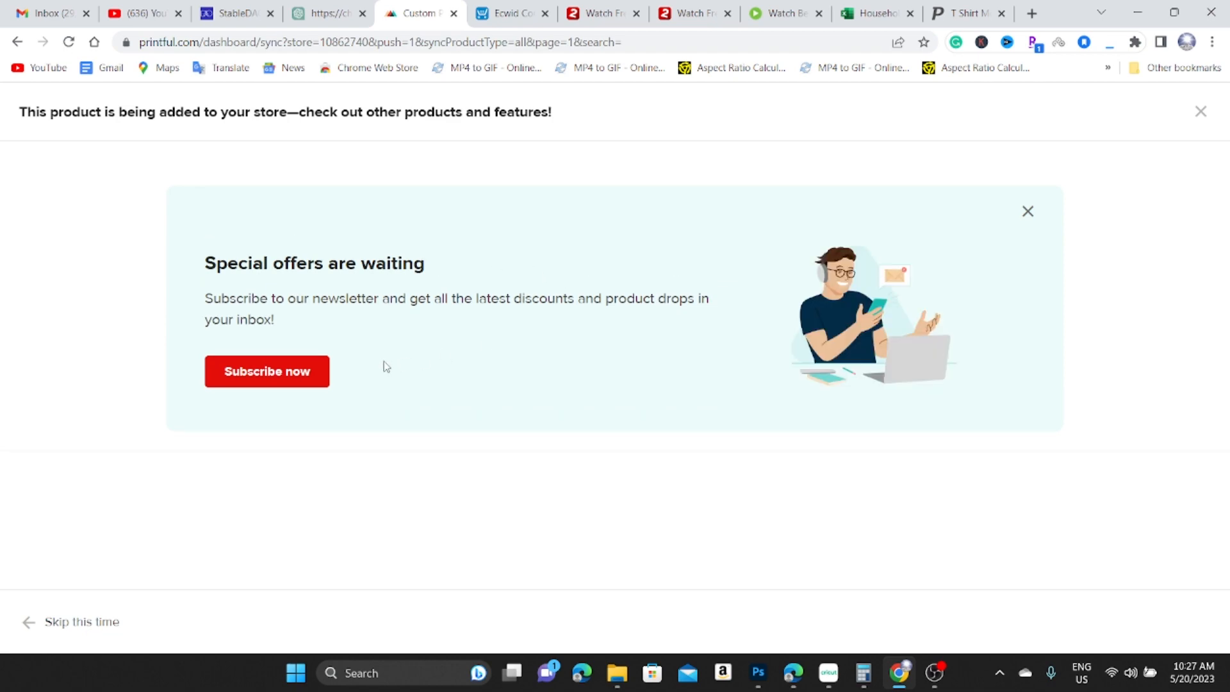
# Dismiss the newsletter offer and view the Rude Jamaican Women's crop top on the live storefront.
pyautogui.click(1027, 212)
pyautogui.scroll(-2, 497, 552)
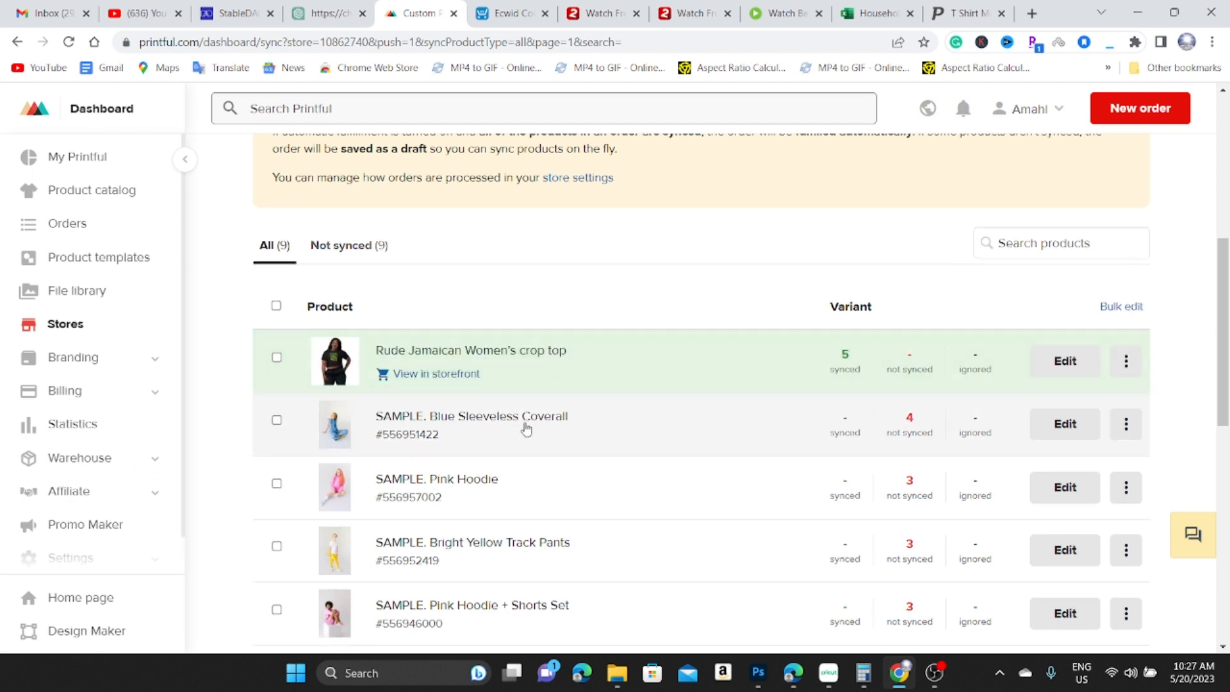
pyautogui.click(442, 375)
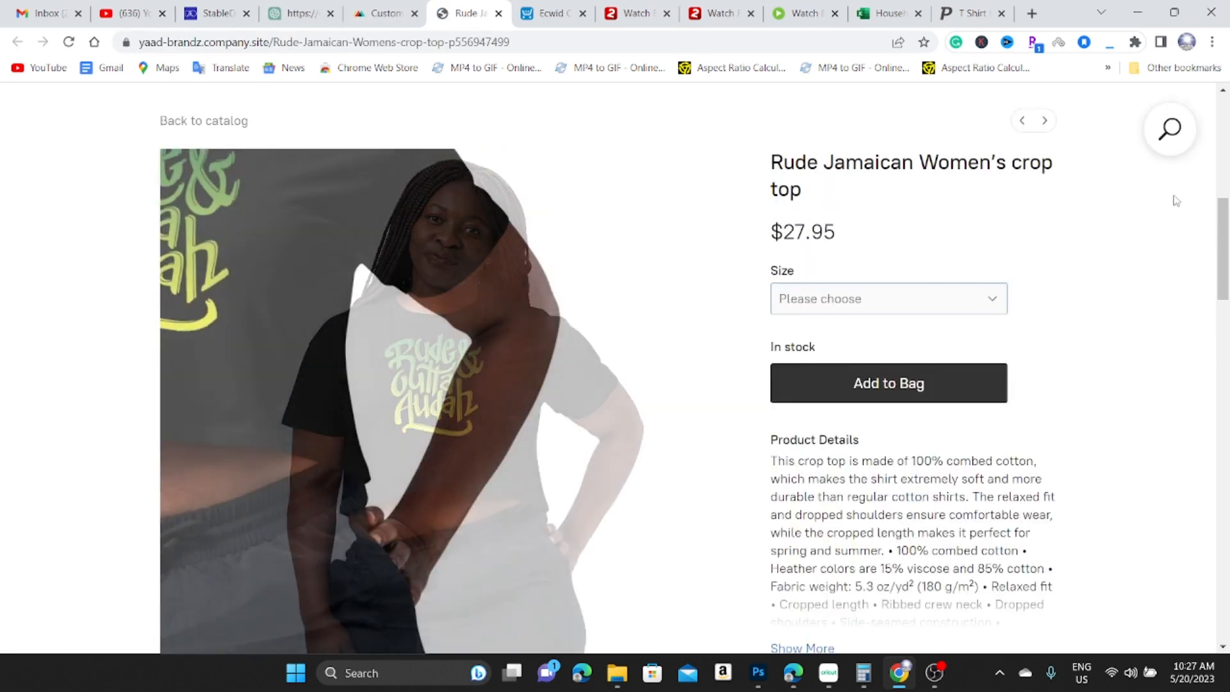
# Check the crop top's $27.95 listing and pick a size from the Size dropdown.
pyautogui.scroll(-2, 431, 360)
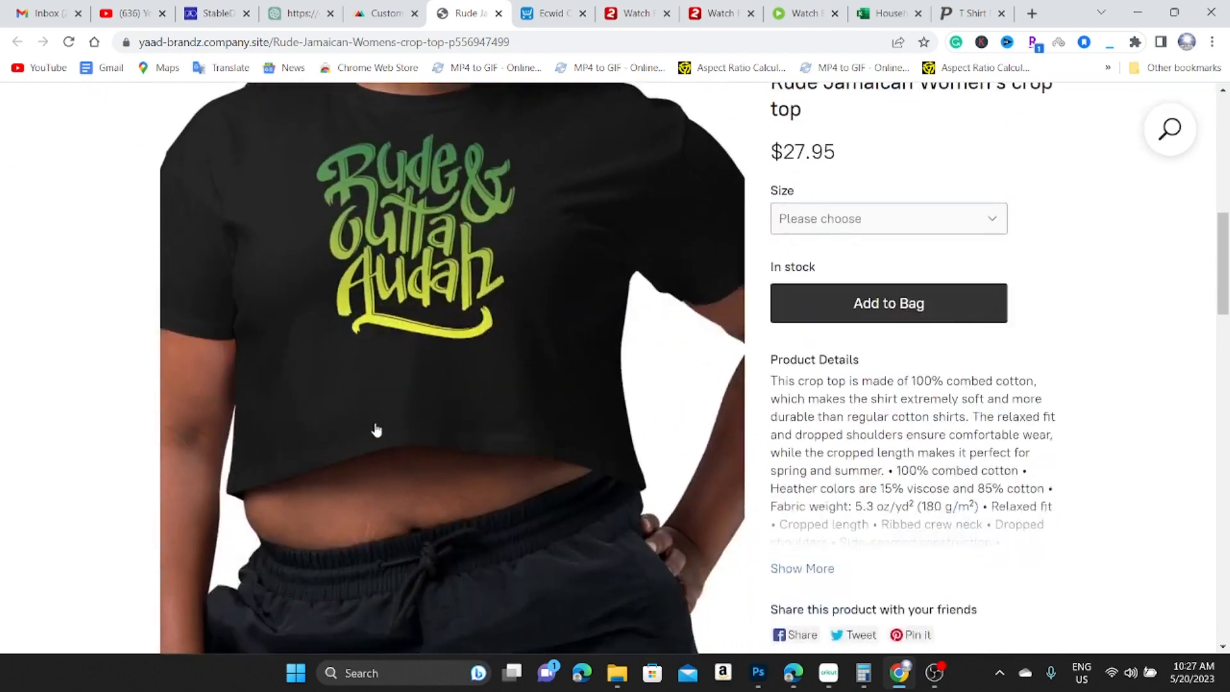
pyautogui.scroll(2, 453, 401)
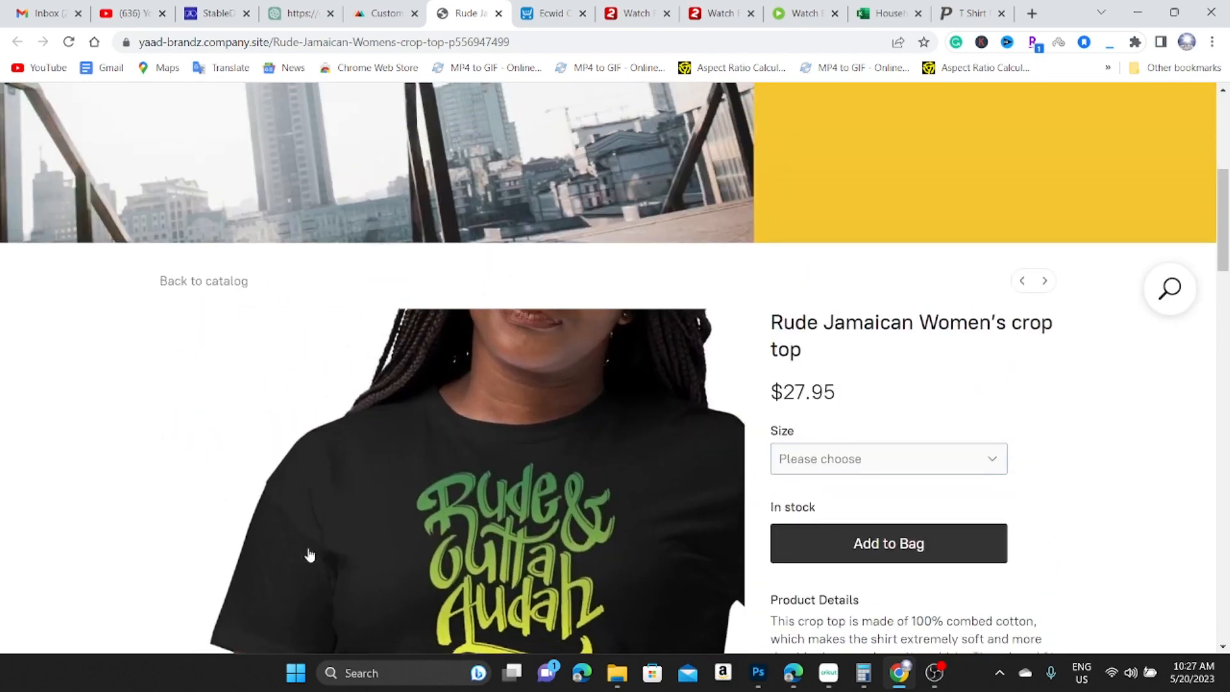
pyautogui.scroll(-3, 502, 562)
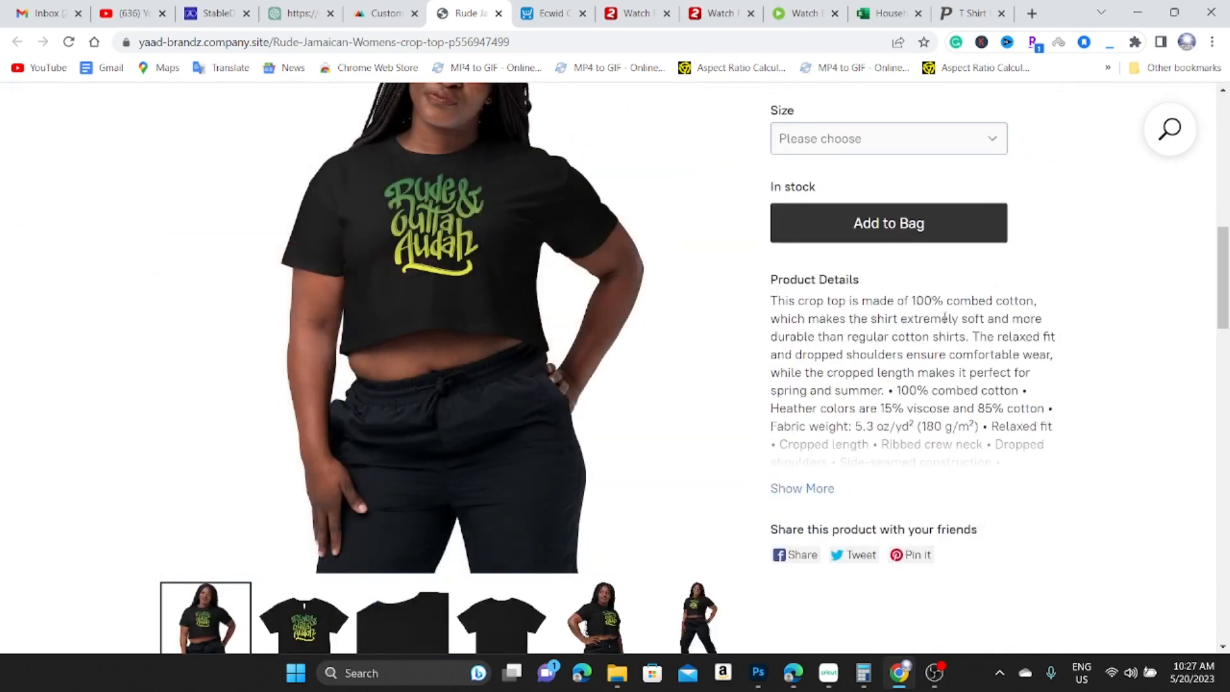
pyautogui.scroll(-6, 820, 458)
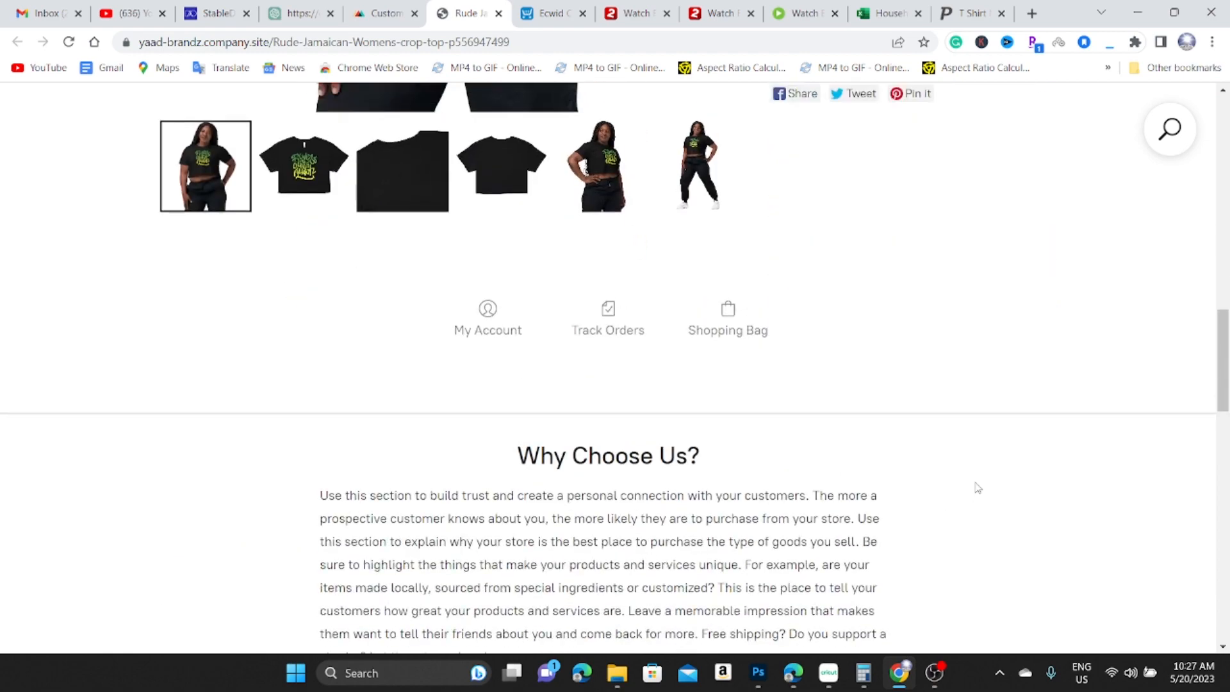
pyautogui.scroll(10, 960, 480)
pyautogui.scroll(-2, 903, 442)
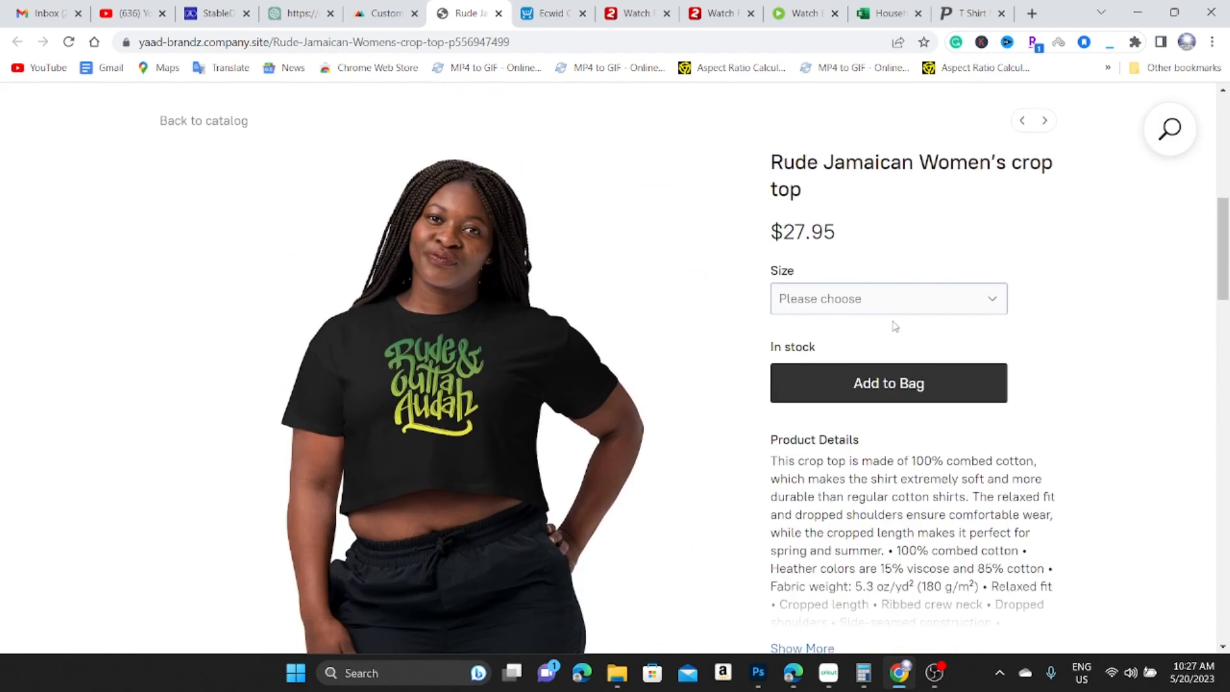
pyautogui.click(909, 298)
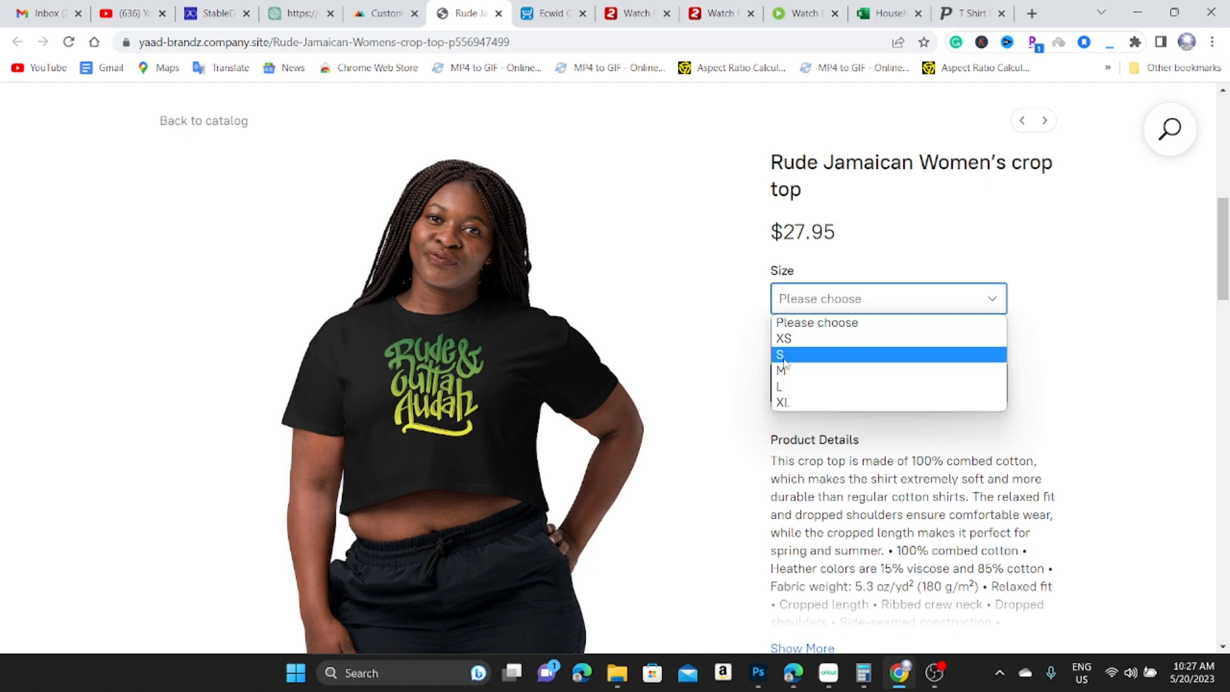
pyautogui.click(805, 347)
# Expand Show More to review the XS size-guide measurements, then add one XS to the bag.
pyautogui.scroll(-8, 875, 402)
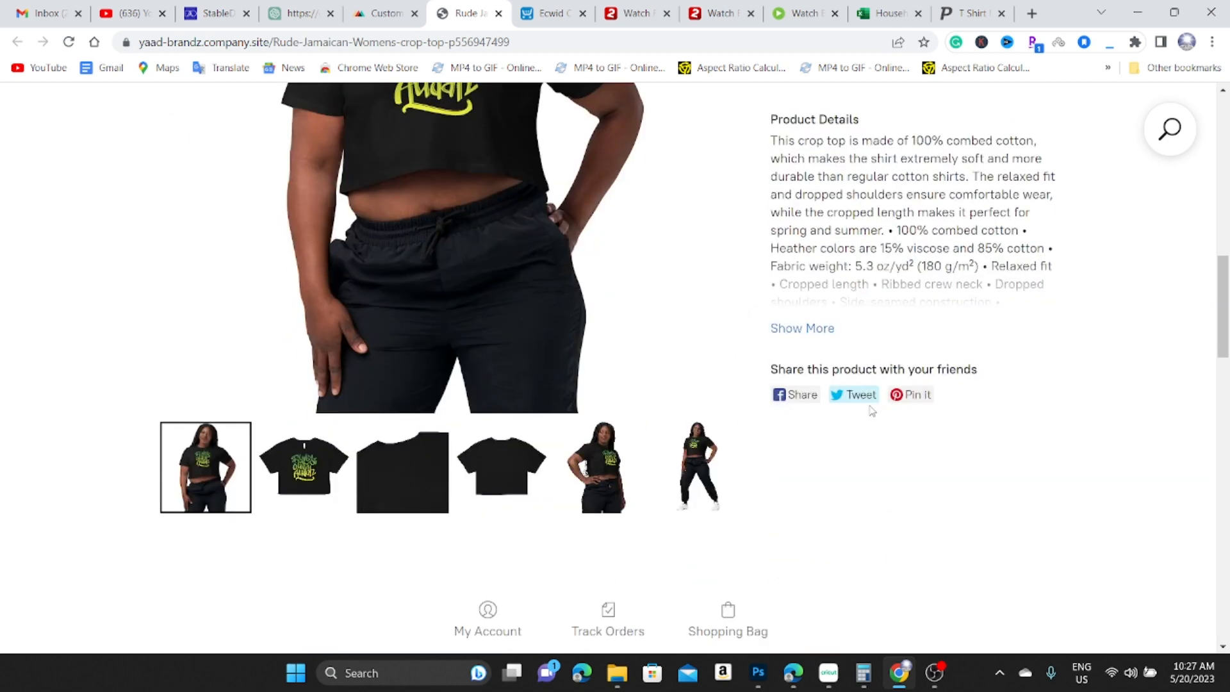
pyautogui.scroll(5, 818, 315)
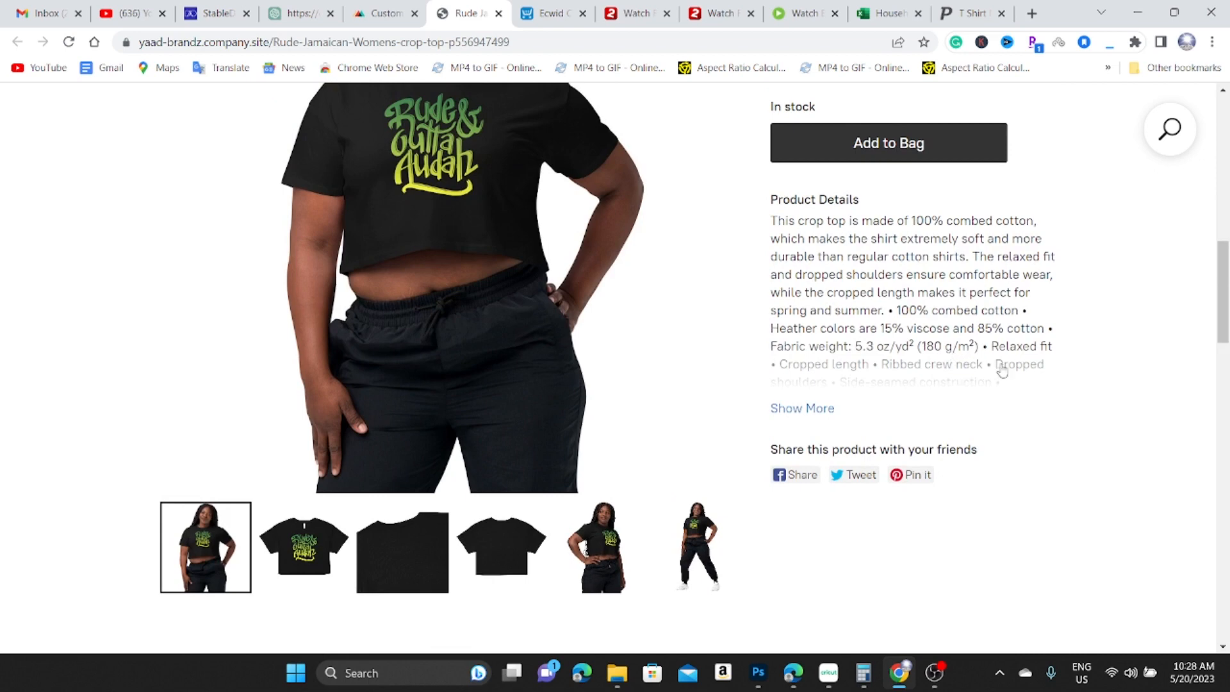
pyautogui.click(785, 410)
pyautogui.scroll(-3, 790, 320)
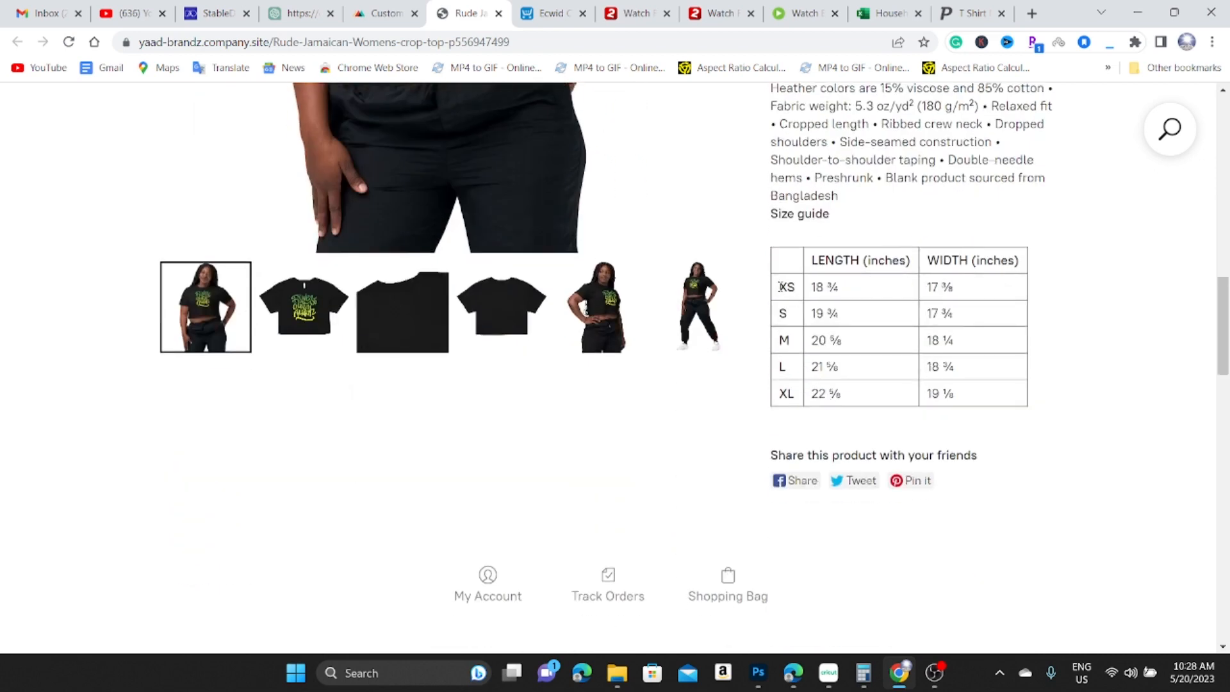
pyautogui.moveTo(847, 292); pyautogui.dragTo(815, 287)
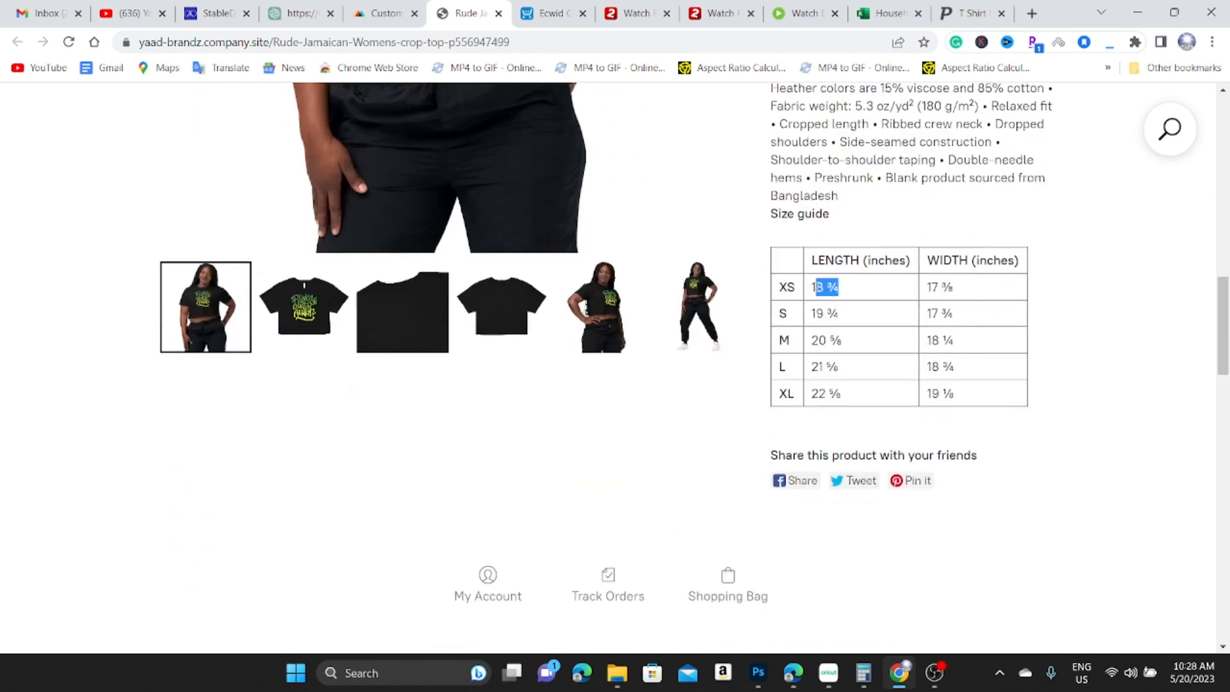
pyautogui.tripleClick(983, 295)
pyautogui.scroll(-2, 815, 449)
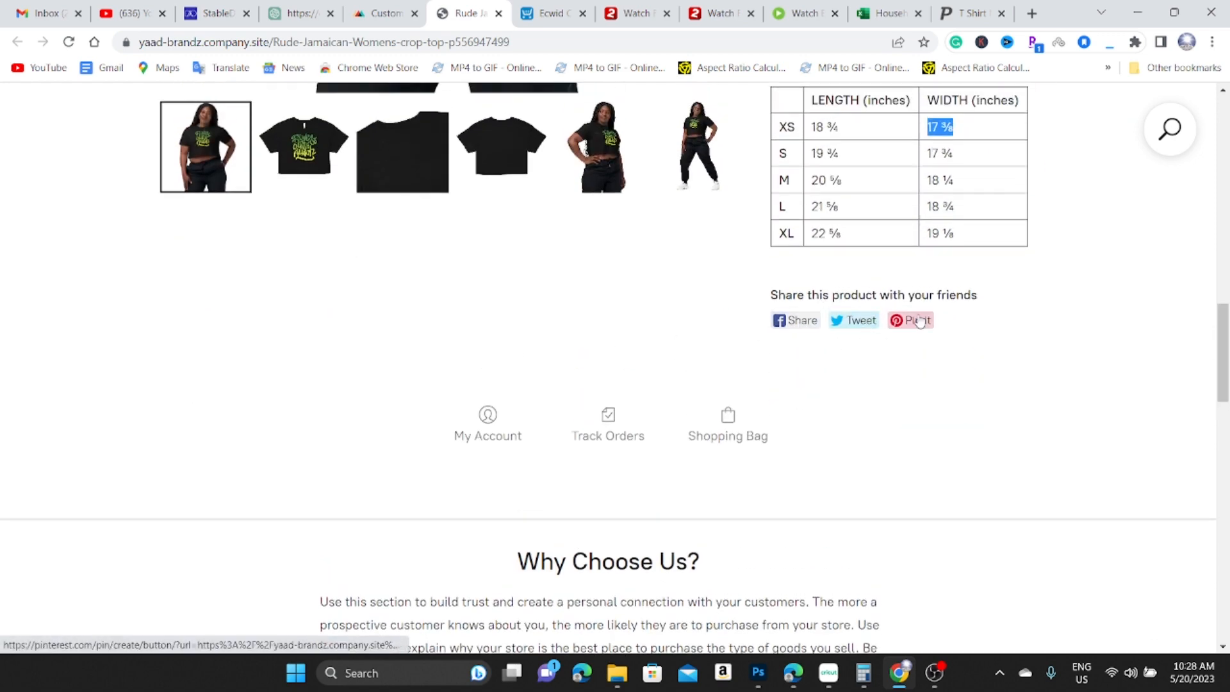
pyautogui.scroll(-12, 782, 392)
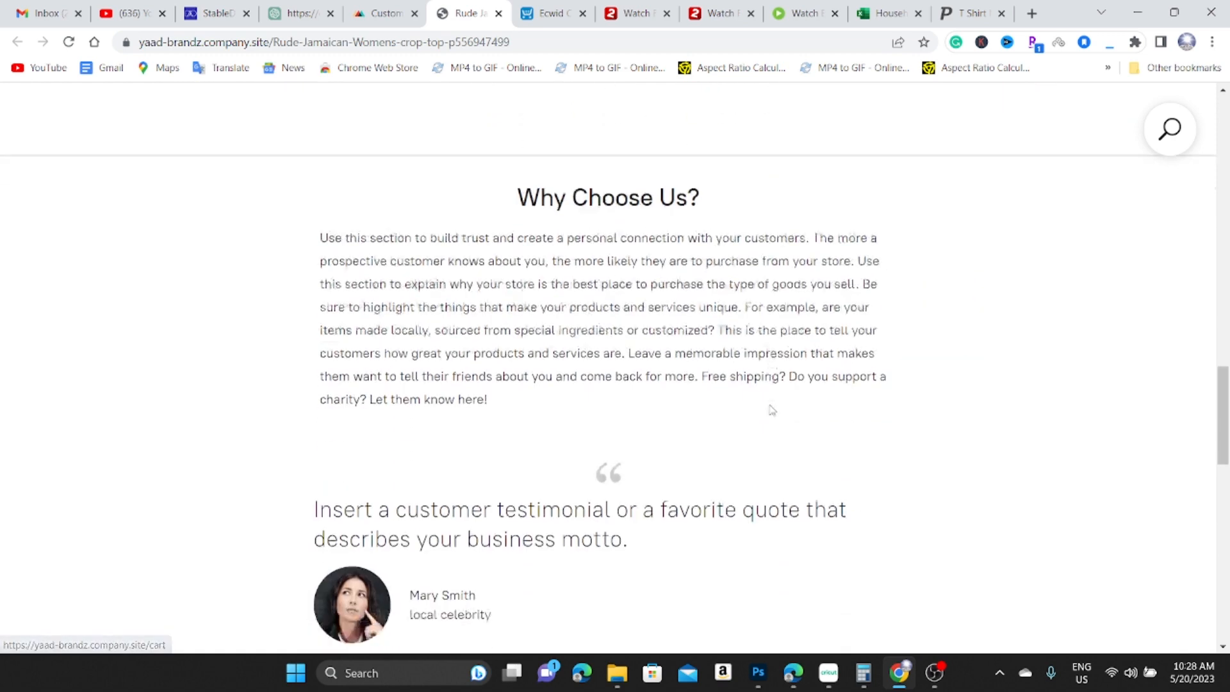
pyautogui.scroll(9, 777, 401)
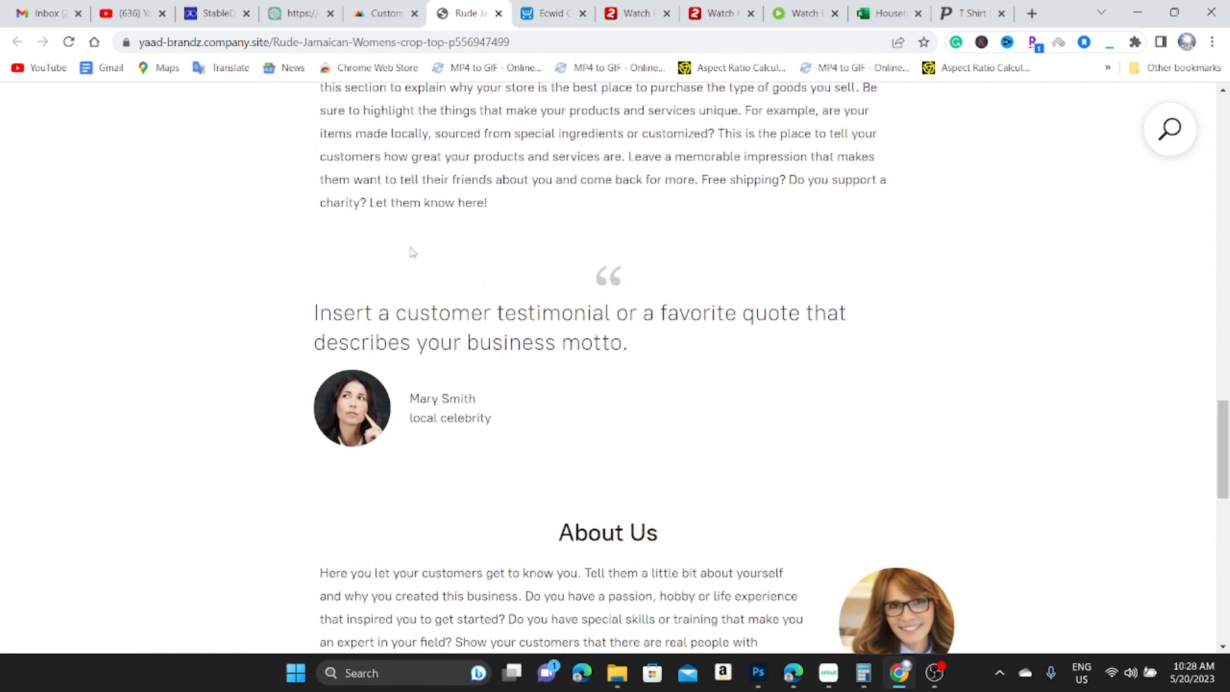
pyautogui.scroll(15, 612, 420)
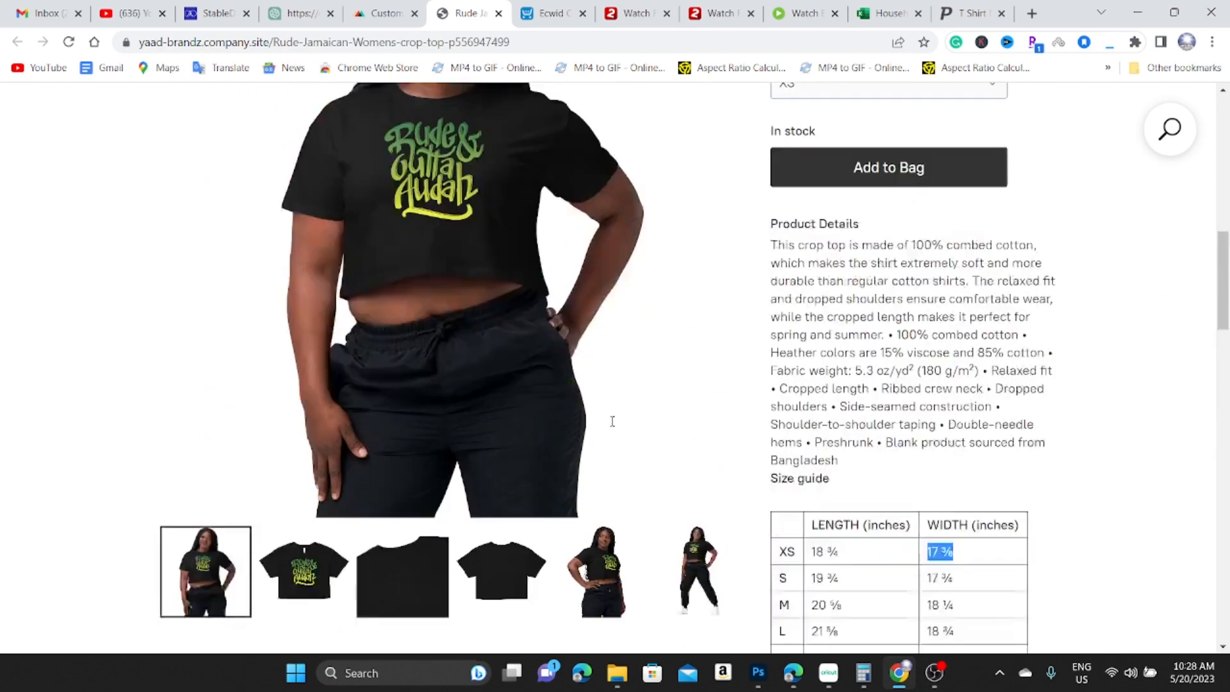
pyautogui.scroll(-8, 689, 320)
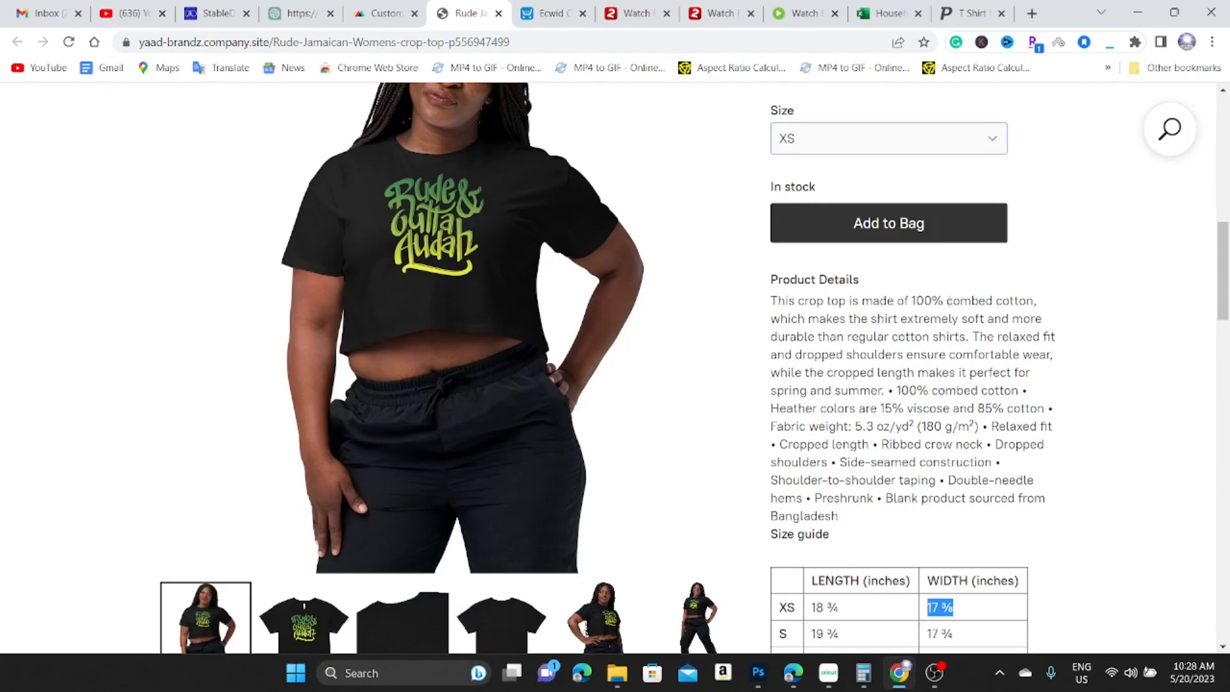
pyautogui.click(883, 228)
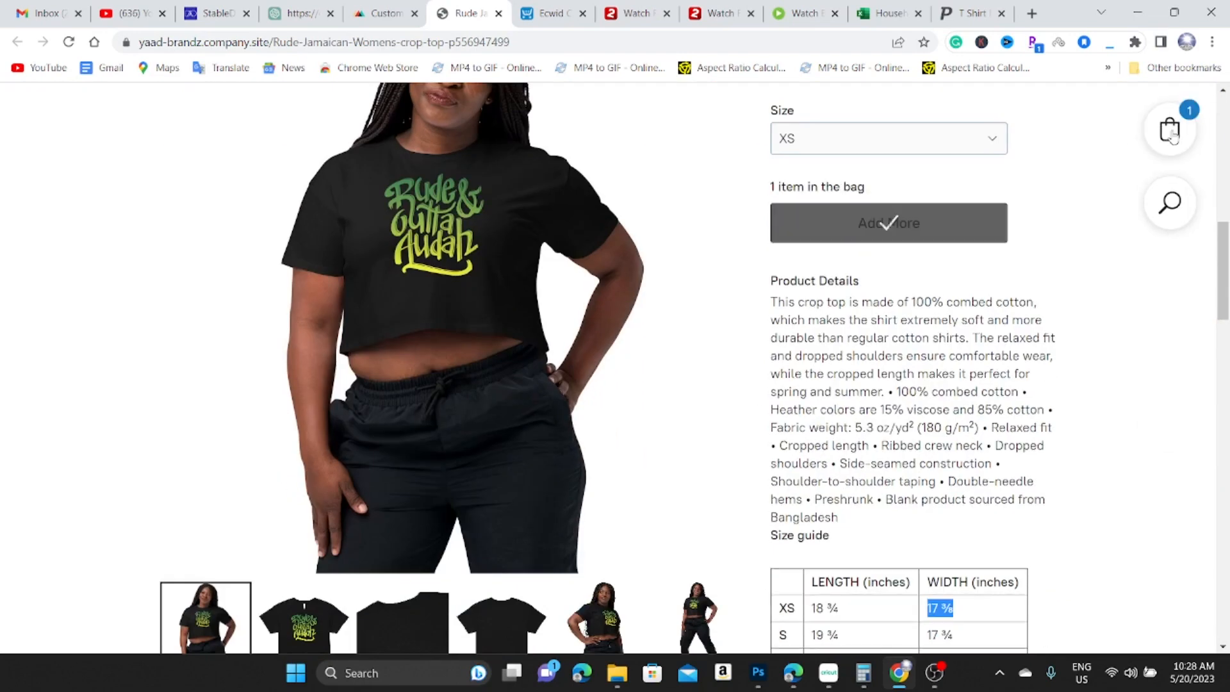
# Review the cart's XS crop top at $39.94 total, then return to the Ecwid admin dashboard.
pyautogui.click(1181, 128)
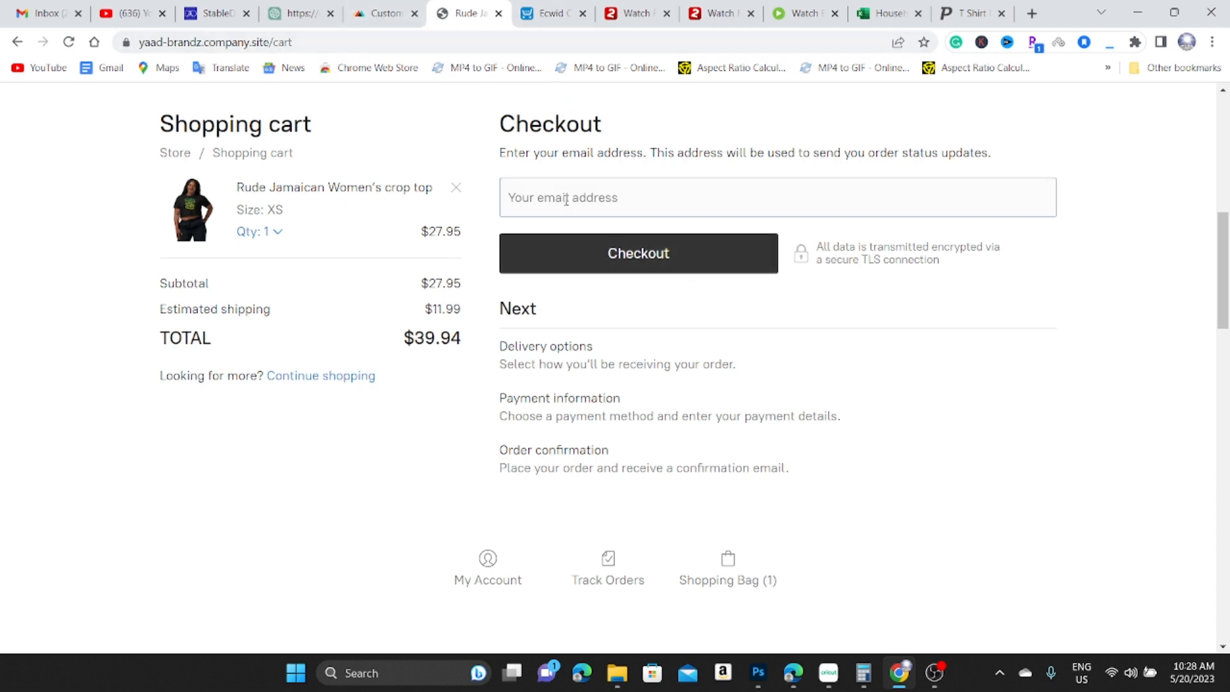
pyautogui.click(593, 199)
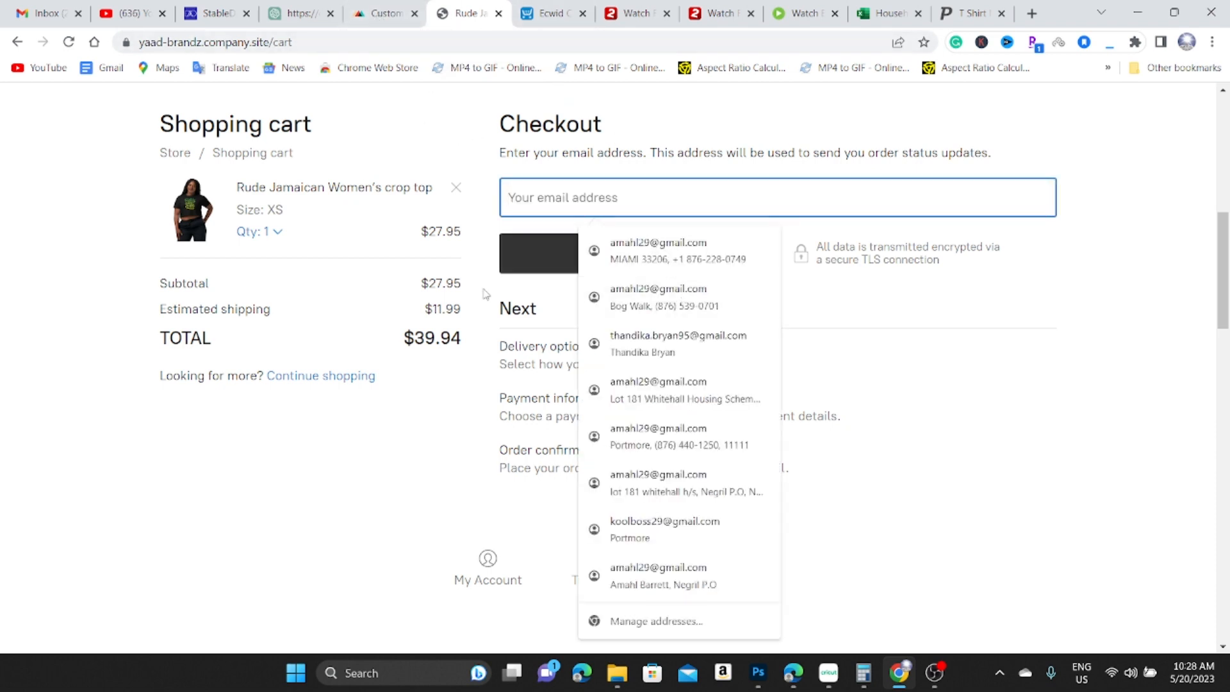
pyautogui.click(1027, 321)
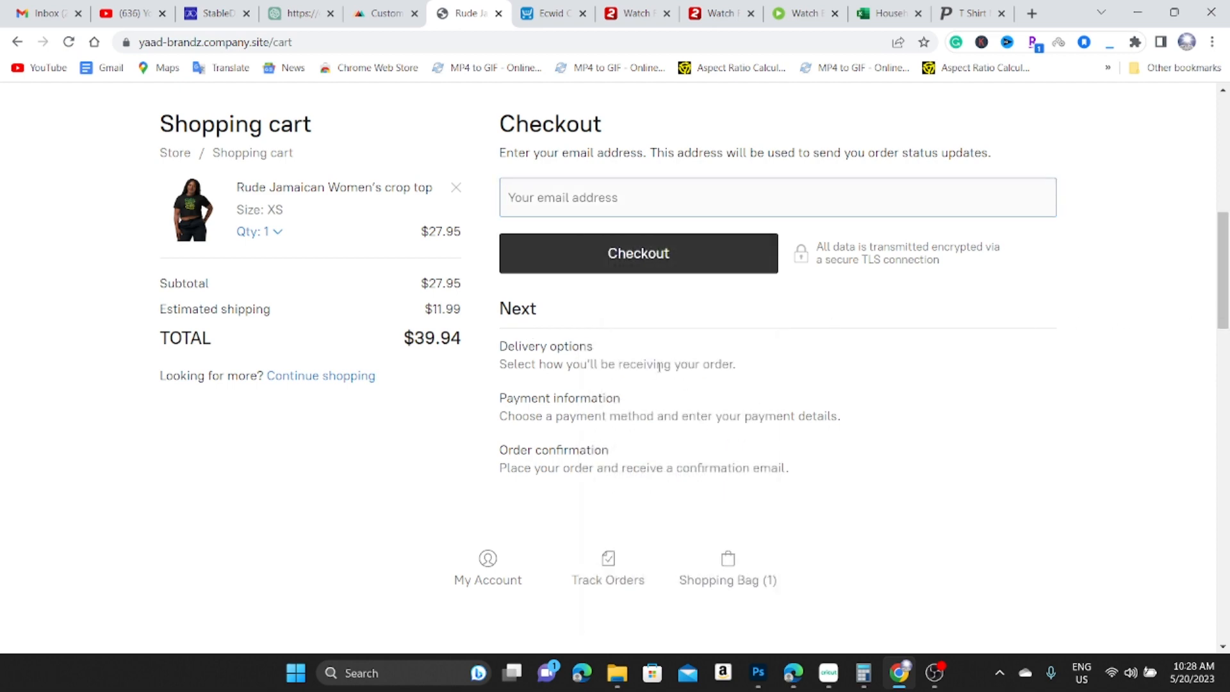
pyautogui.hotkey('ctrl', 'Tab')
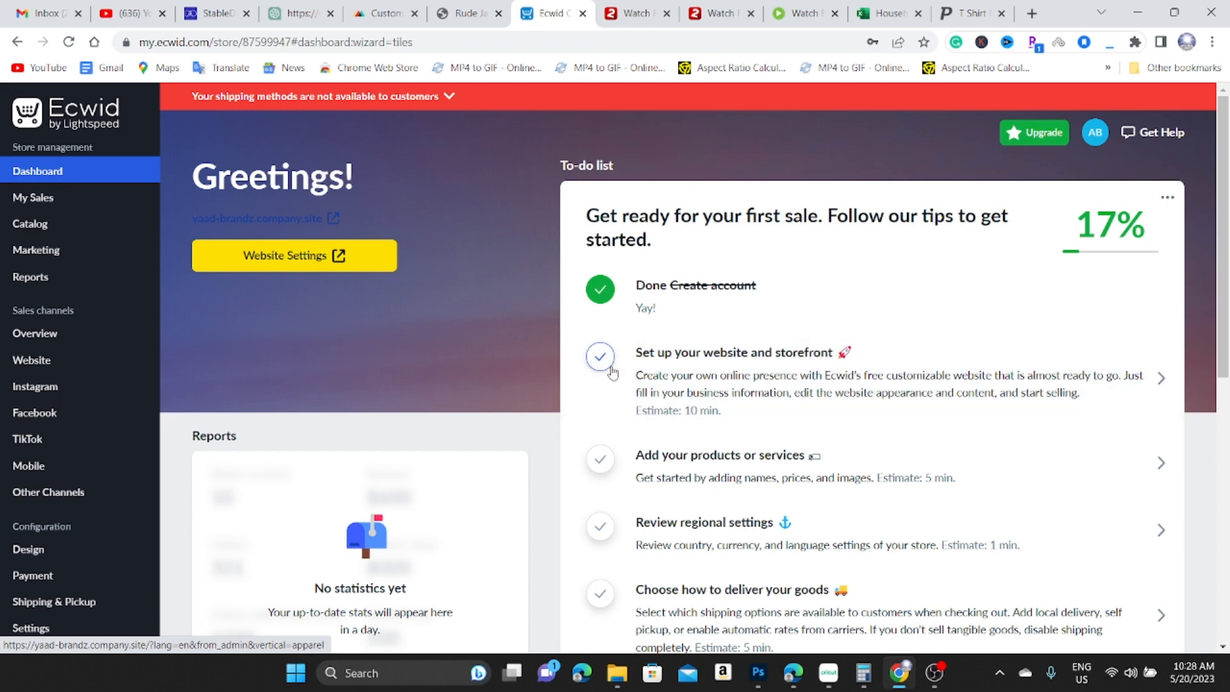
pyautogui.click(459, 18)
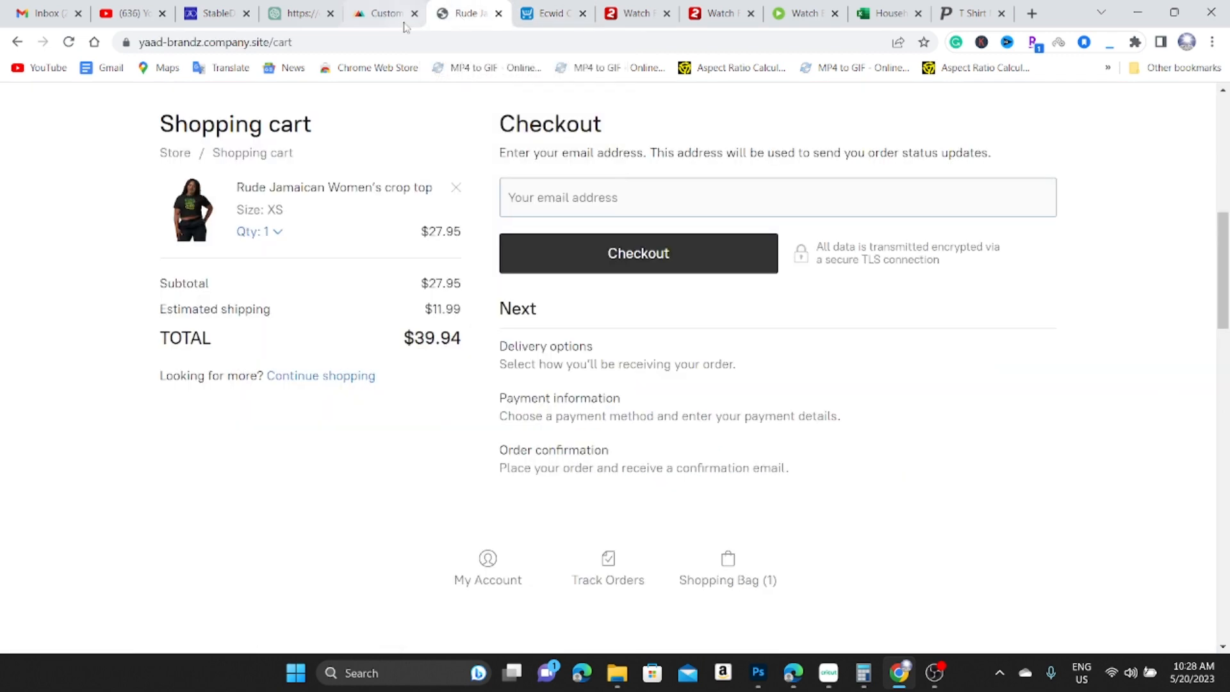
pyautogui.scroll(2, 488, 320)
pyautogui.scroll(5, 488, 320)
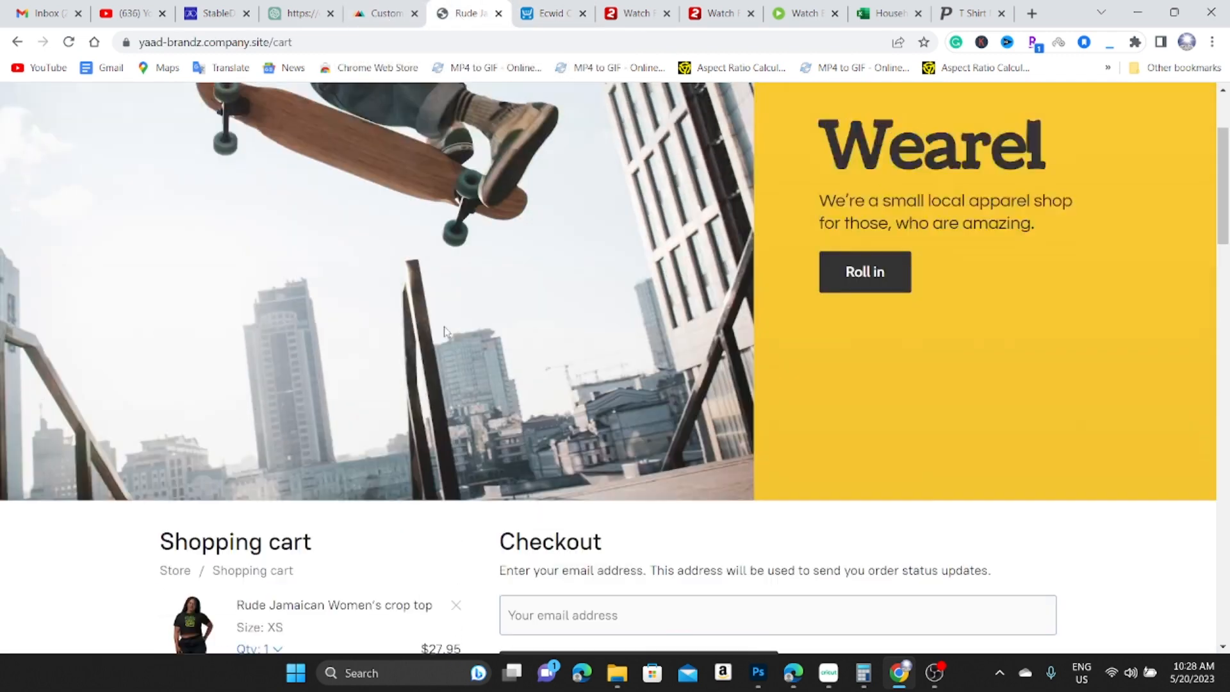
pyautogui.click(386, 13)
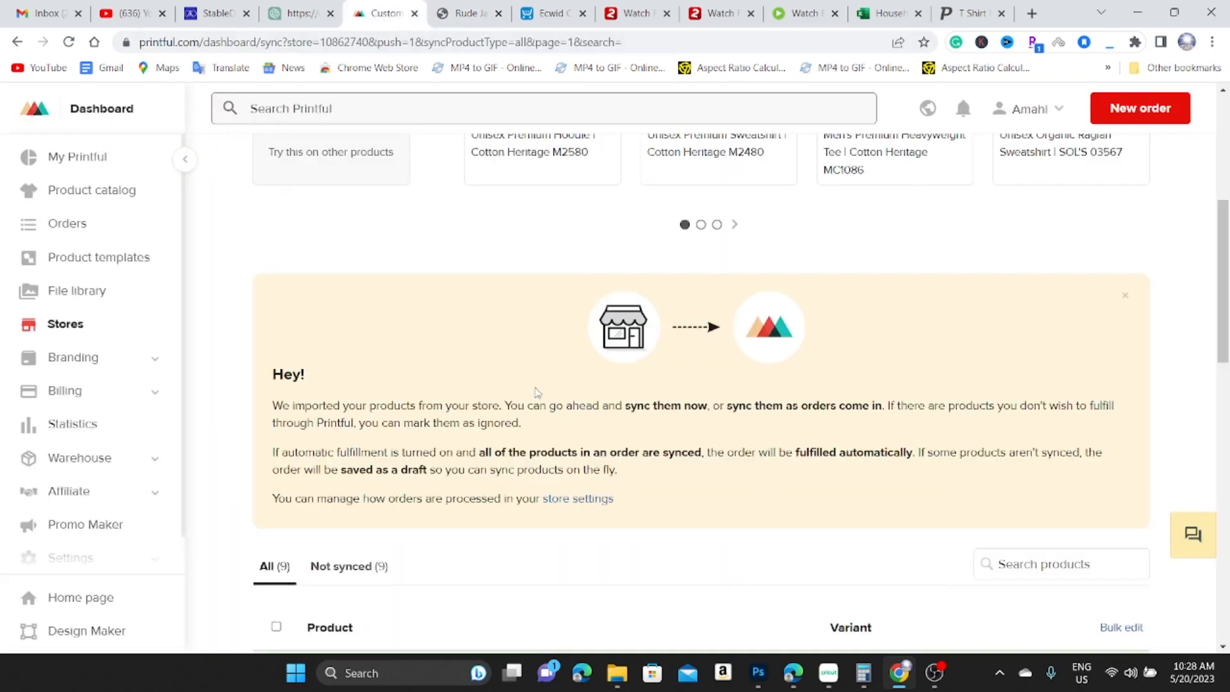
pyautogui.scroll(3, 474, 192)
pyautogui.click(549, 13)
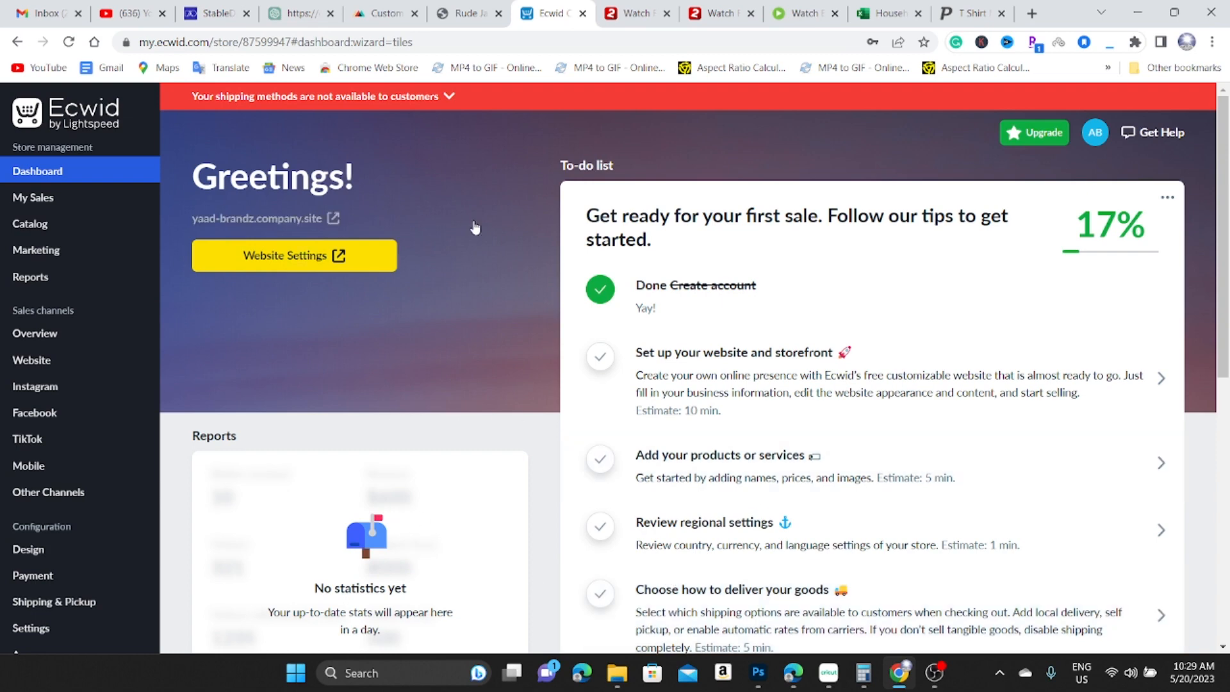
pyautogui.click(474, 14)
pyautogui.click(546, 21)
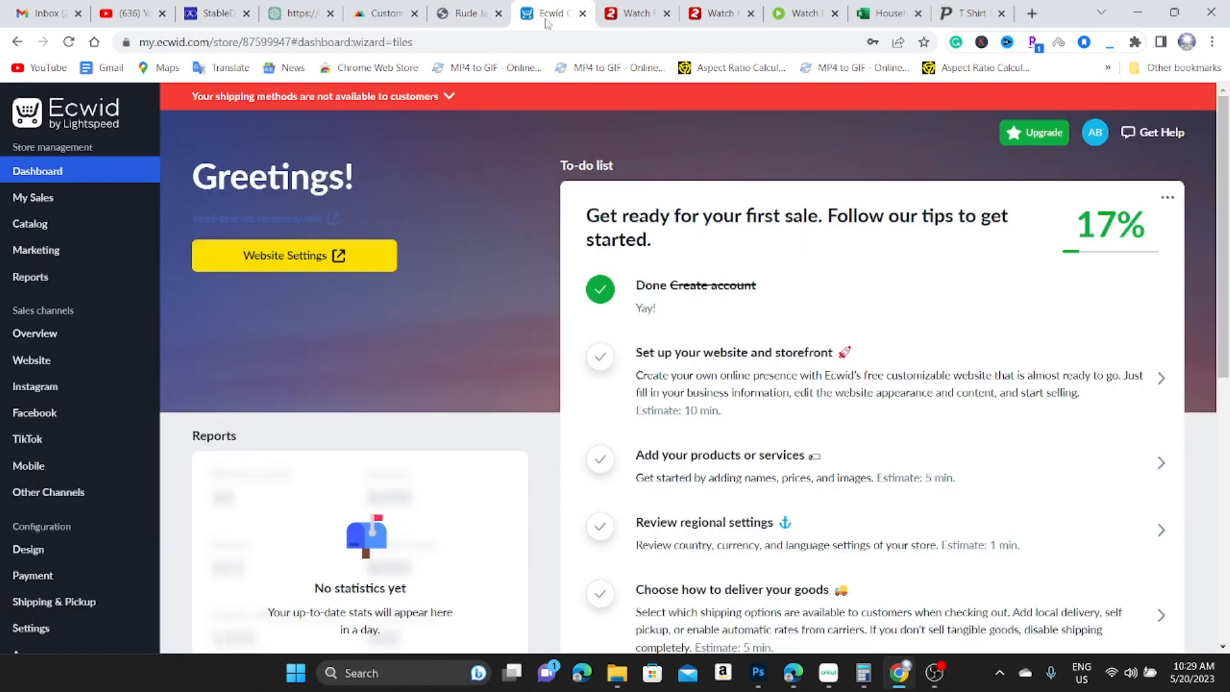